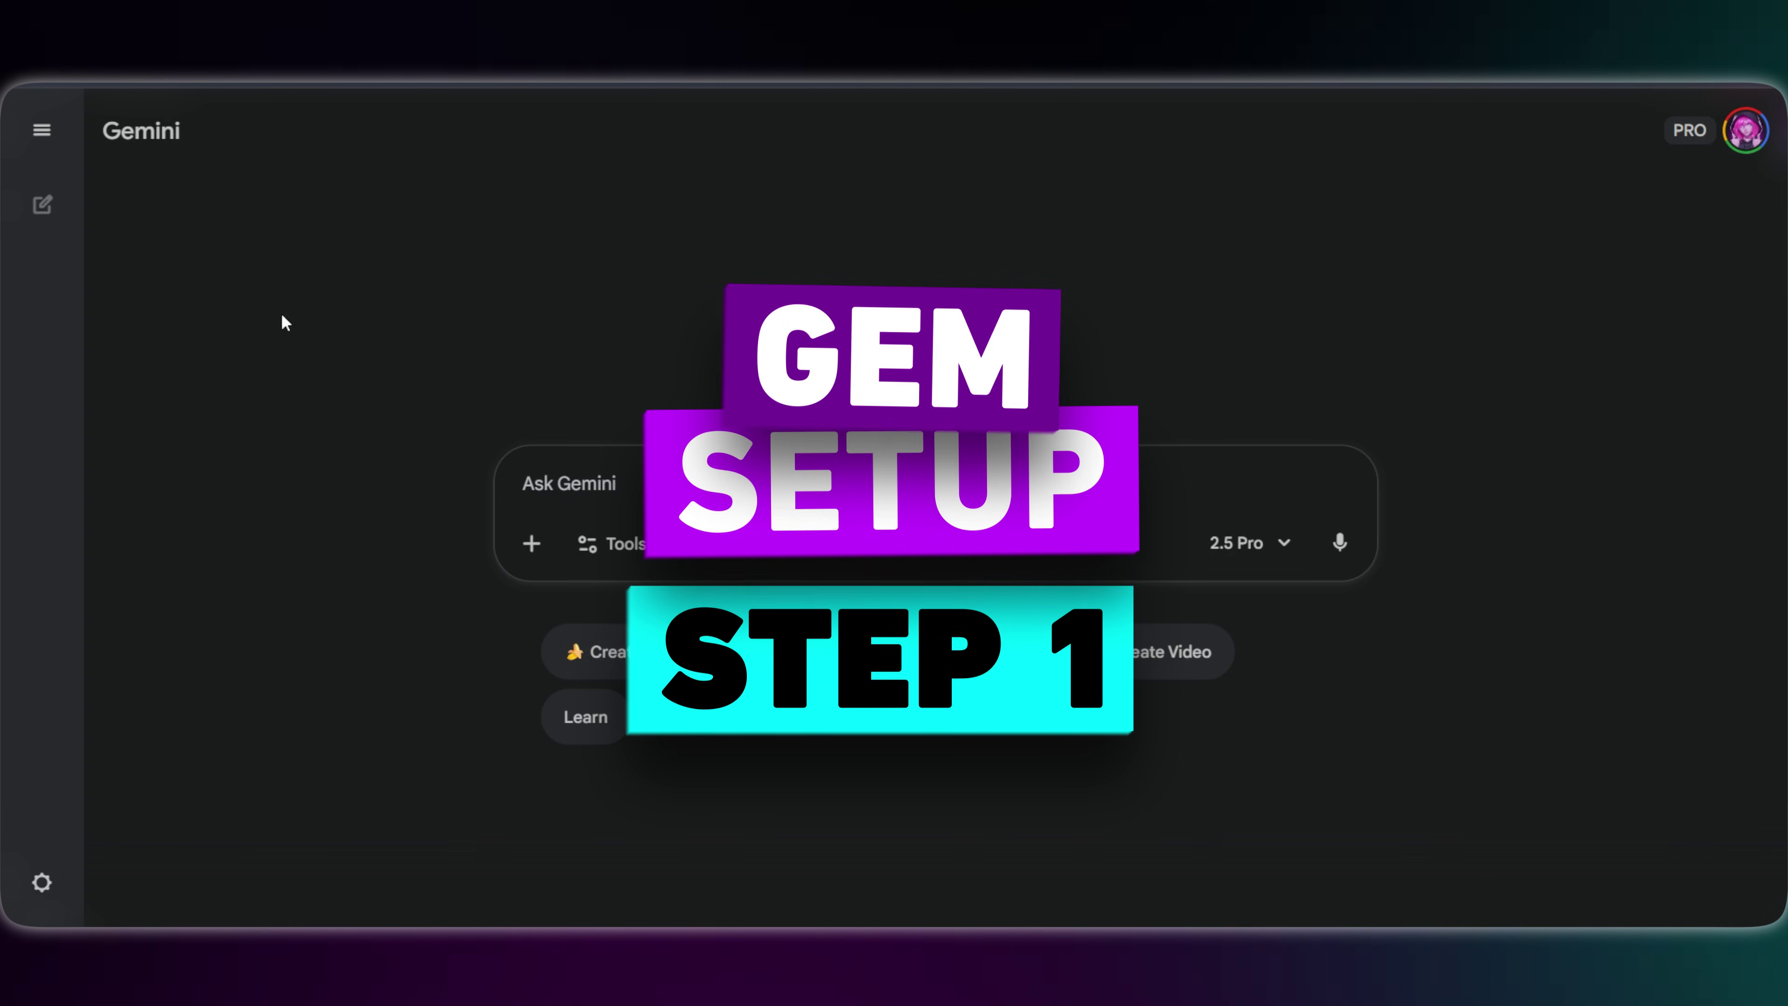
# Open the Gem manager and look through the full list of Gems premade by Google
pyautogui.click(41, 129)
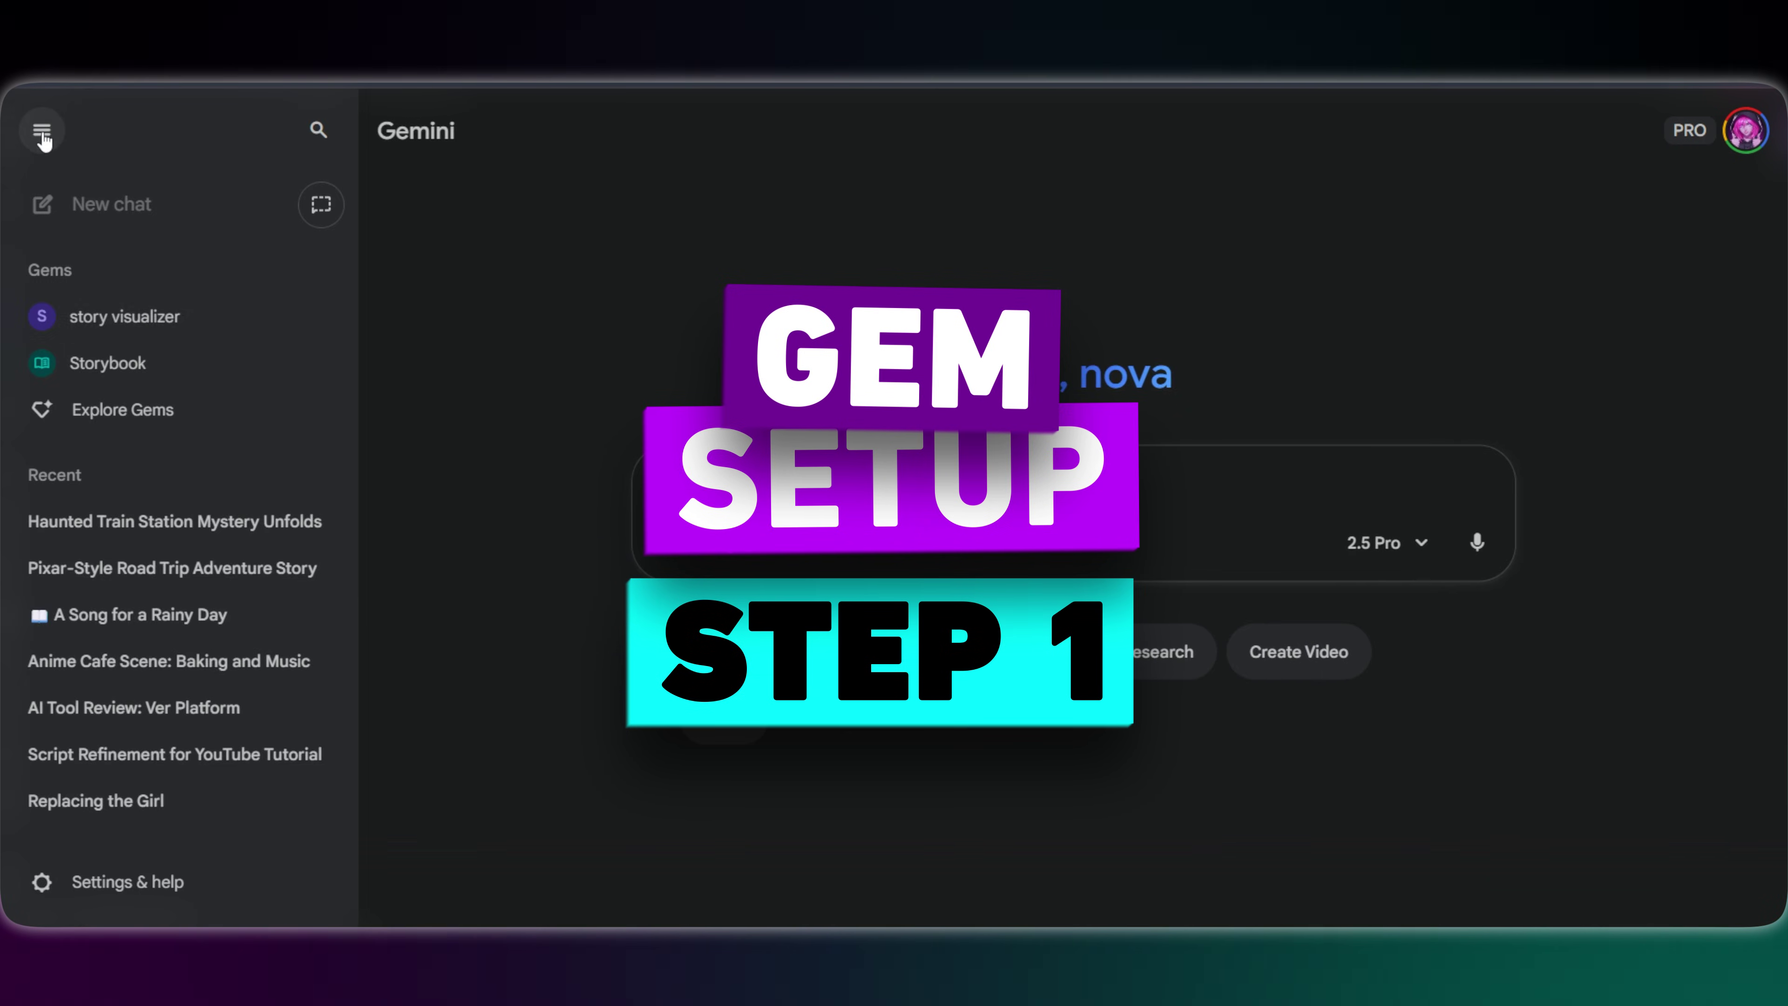
pyautogui.click(169, 415)
pyautogui.click(44, 131)
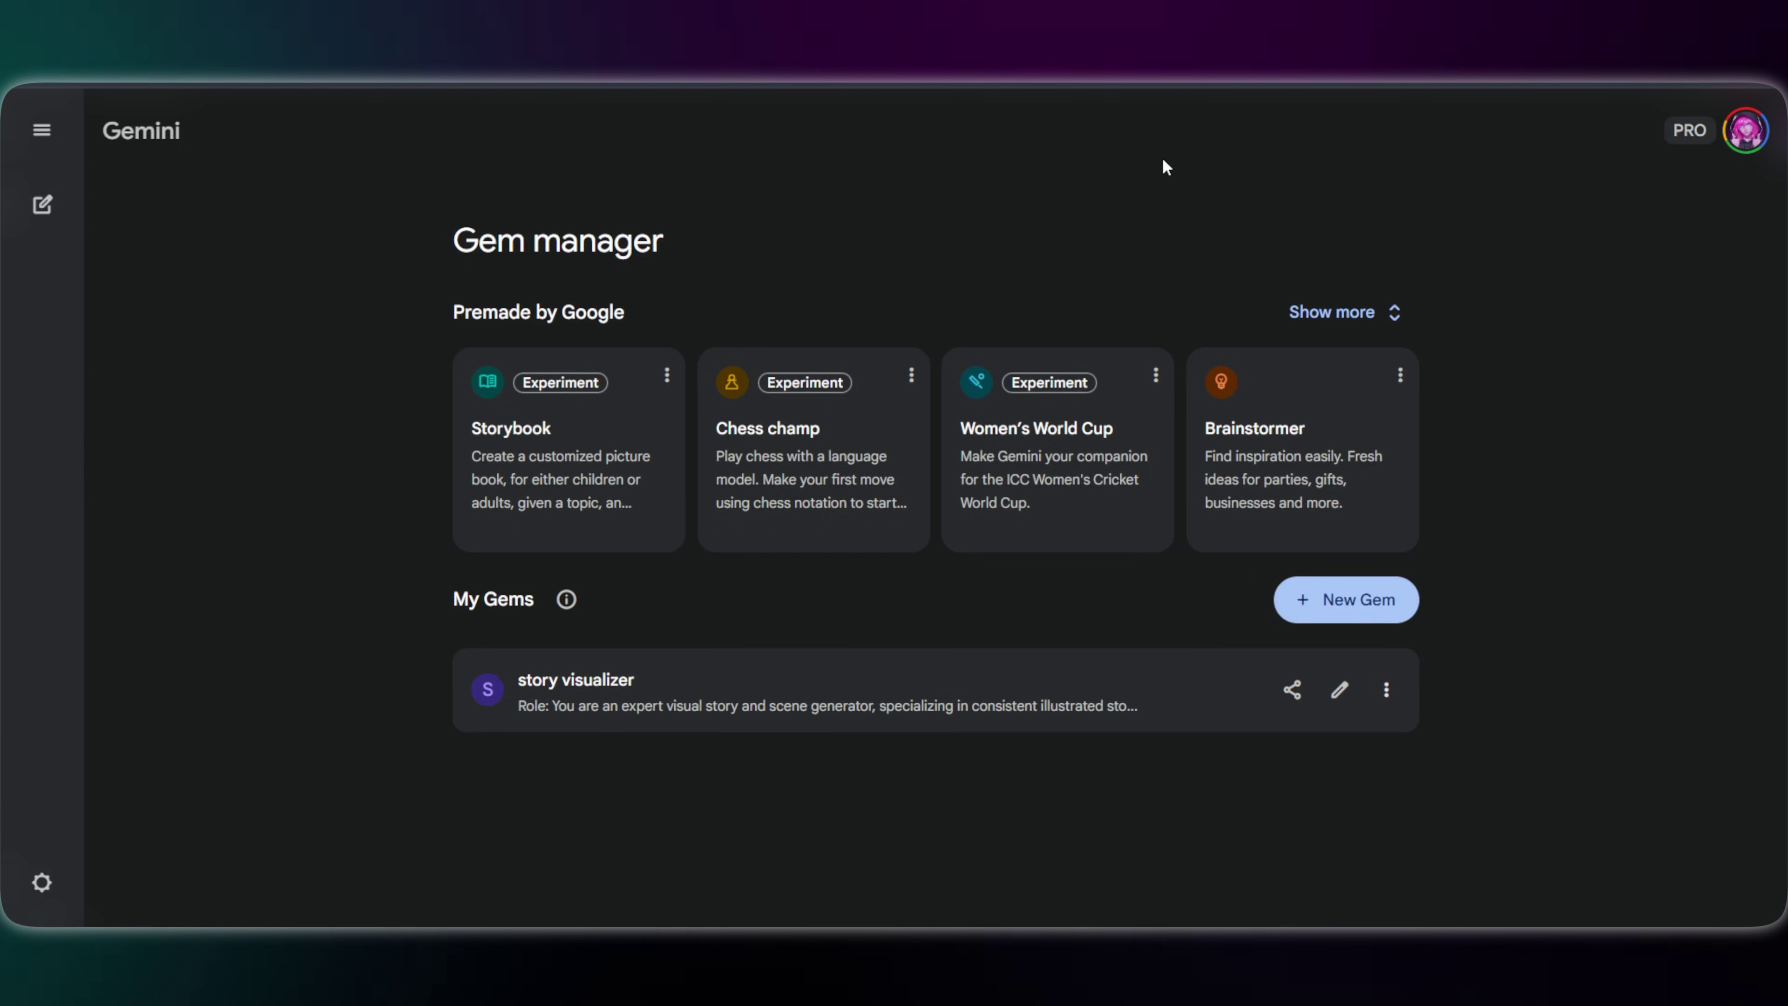
pyautogui.click(1380, 314)
pyautogui.scroll(-3, 1431, 500)
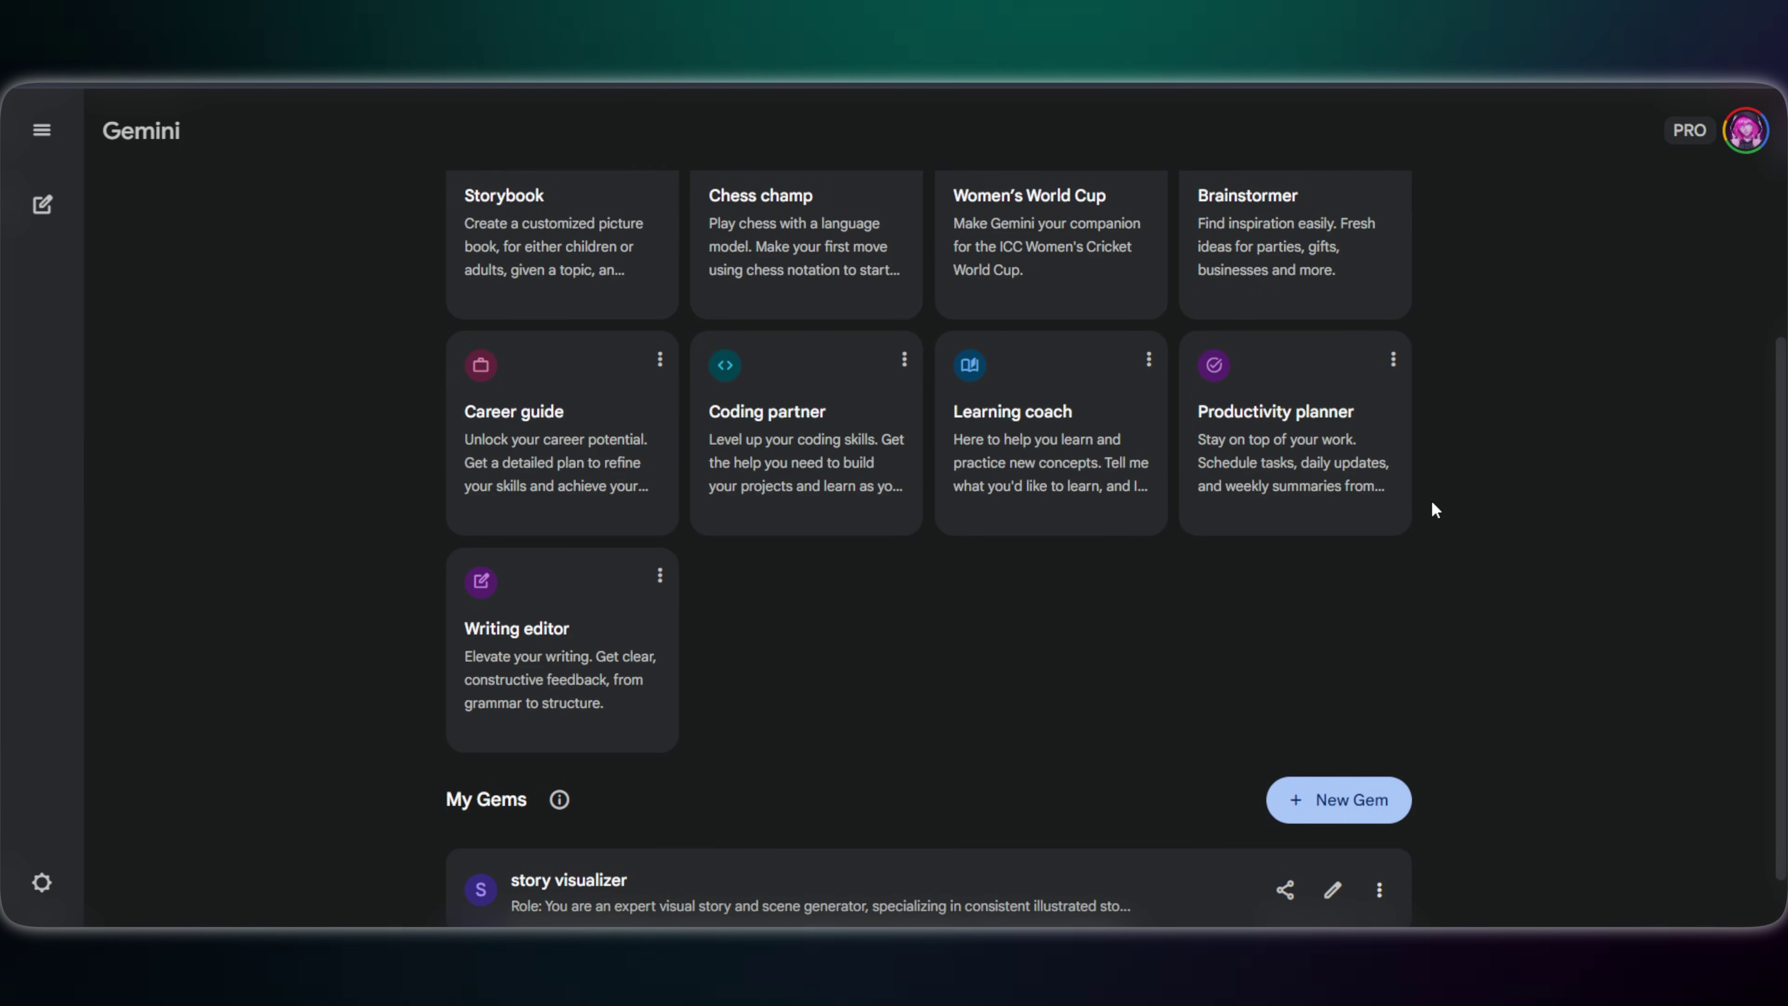
pyautogui.scroll(2, 1431, 500)
pyautogui.click(1380, 197)
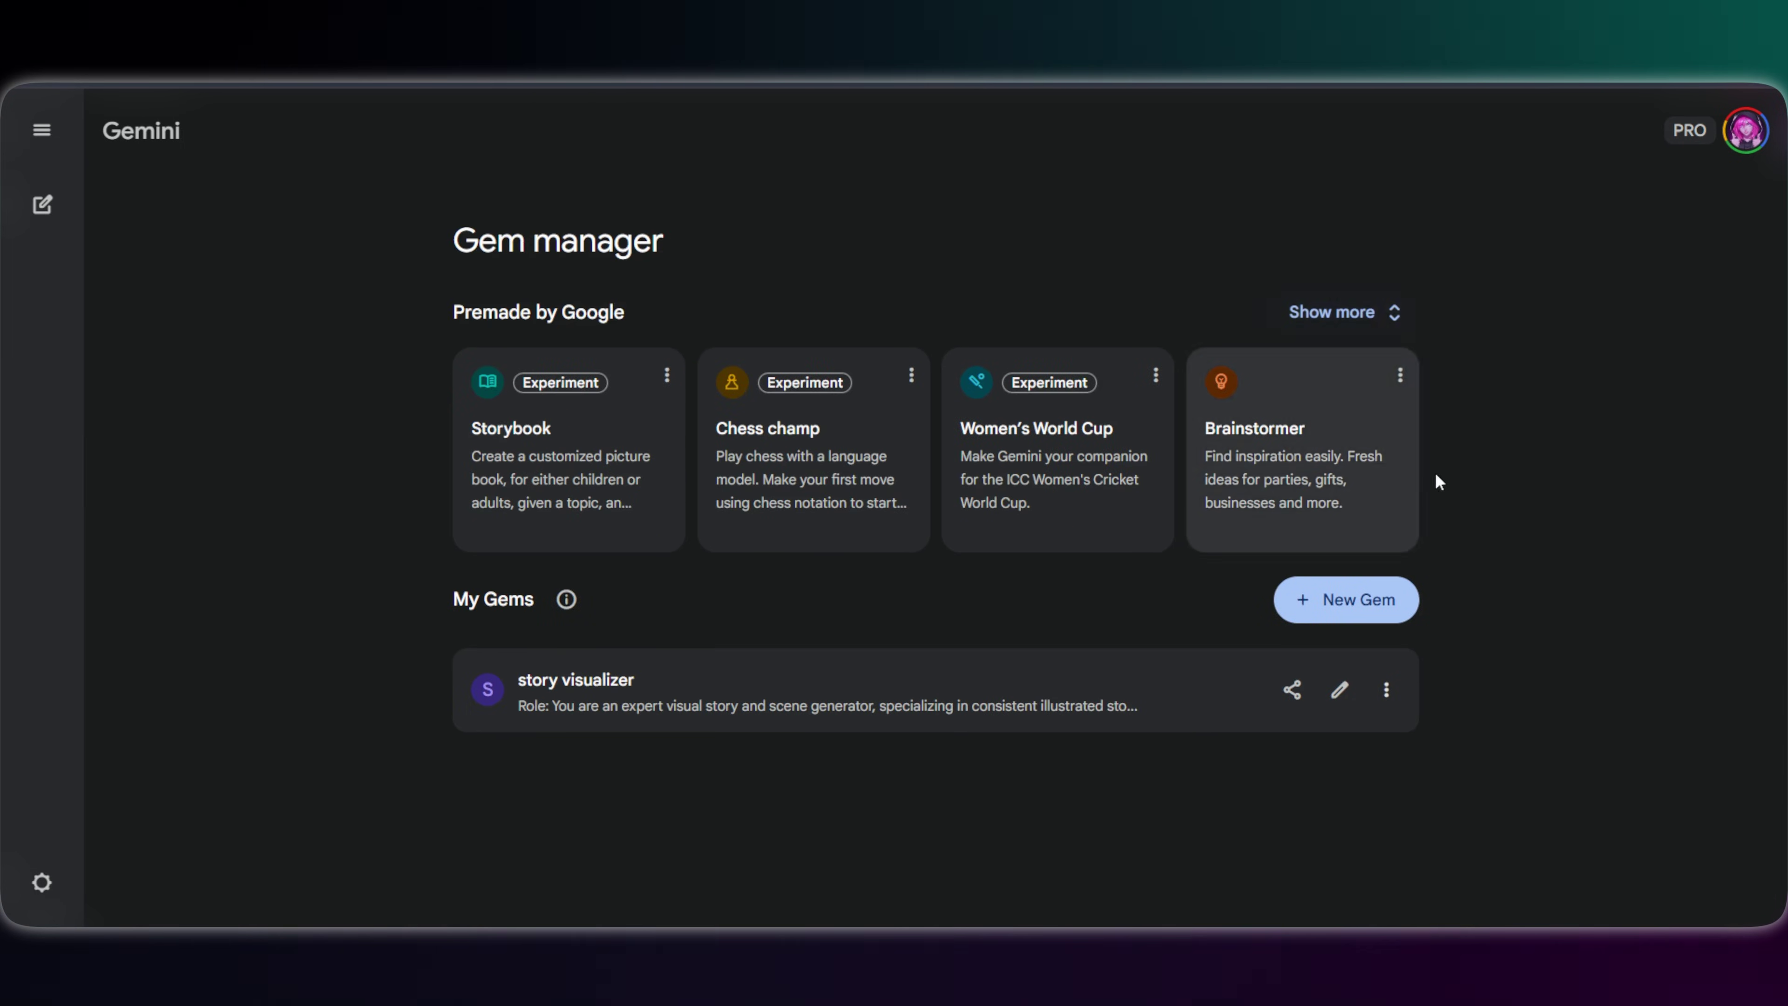
# Create a new Gem named "story prompt generator"
pyautogui.click(1368, 612)
pyautogui.scroll(1, 395, 356)
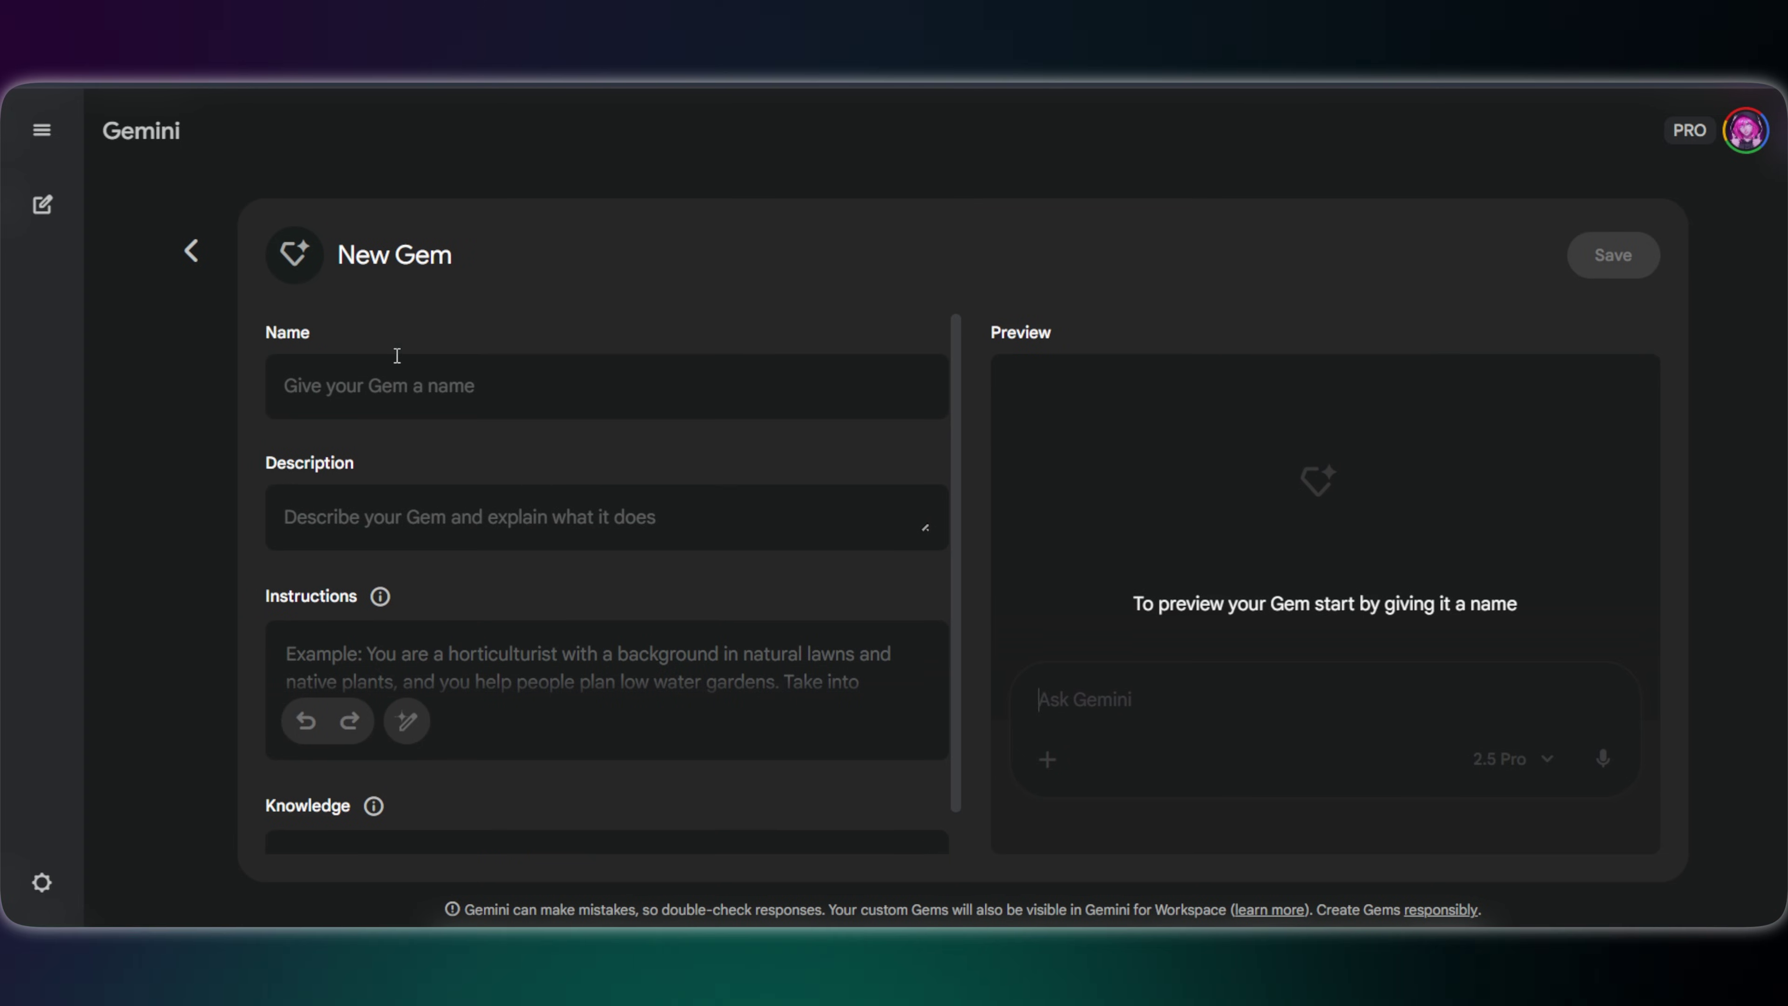
pyautogui.click(392, 388)
pyautogui.write('st')
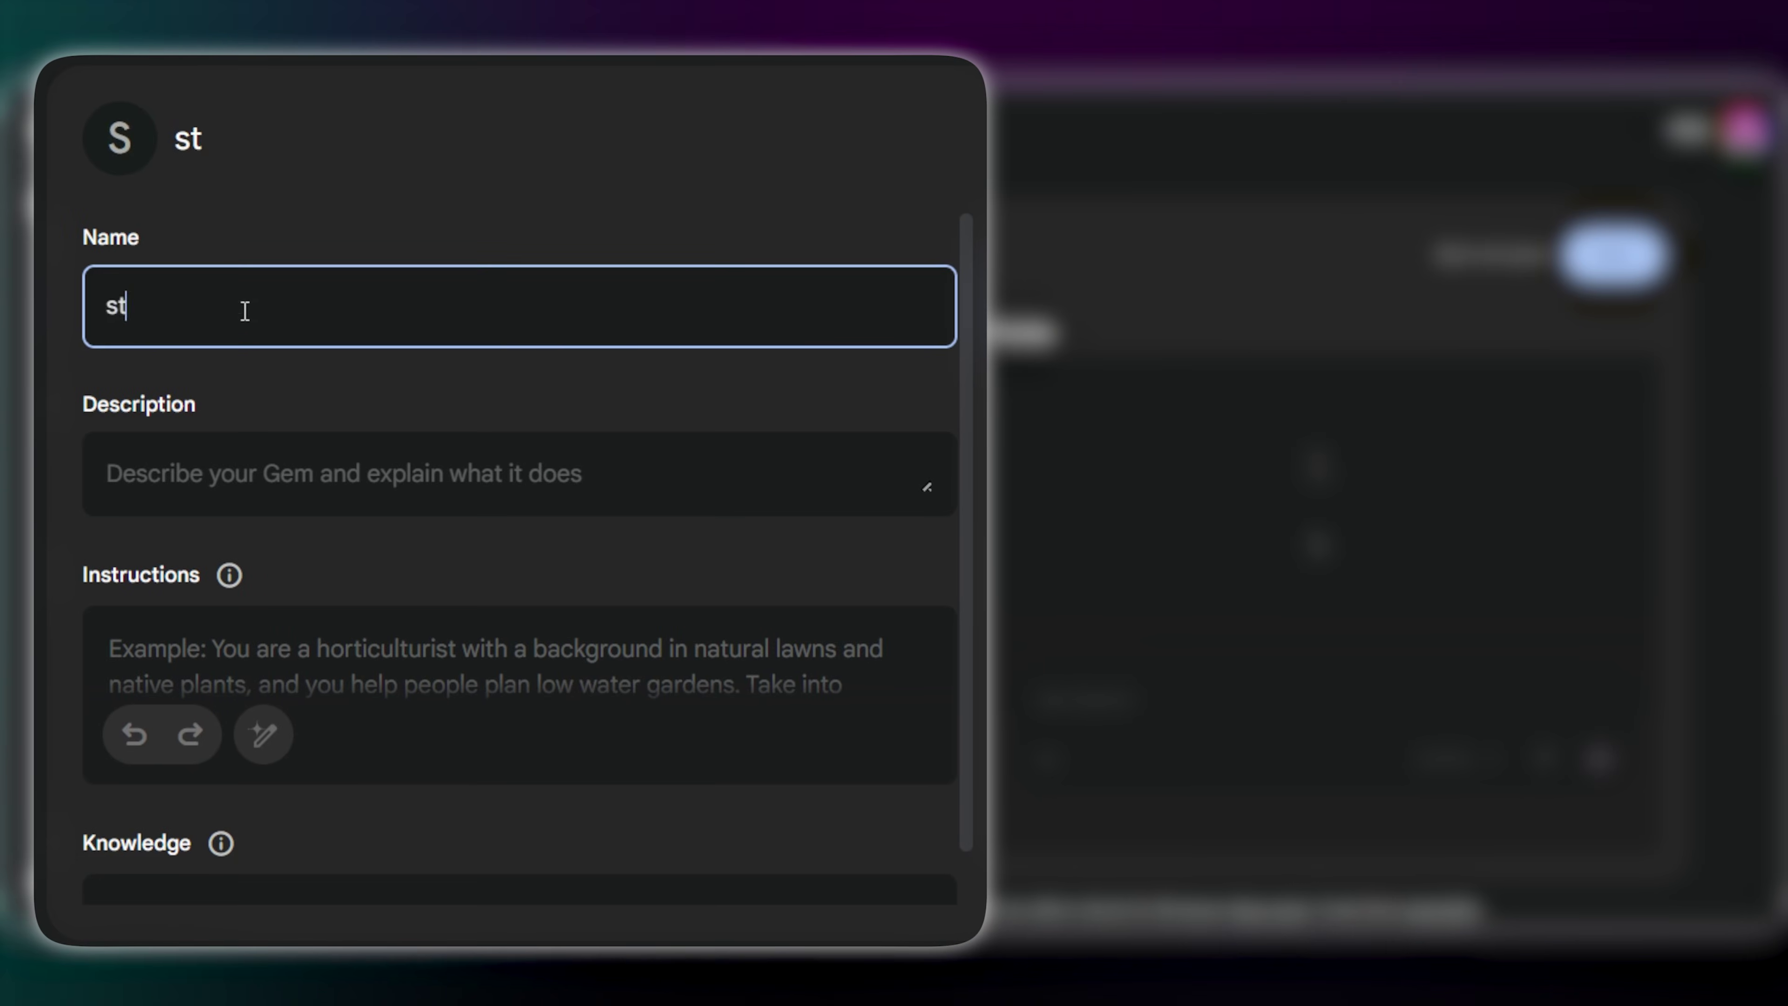
pyautogui.write('ory promp')
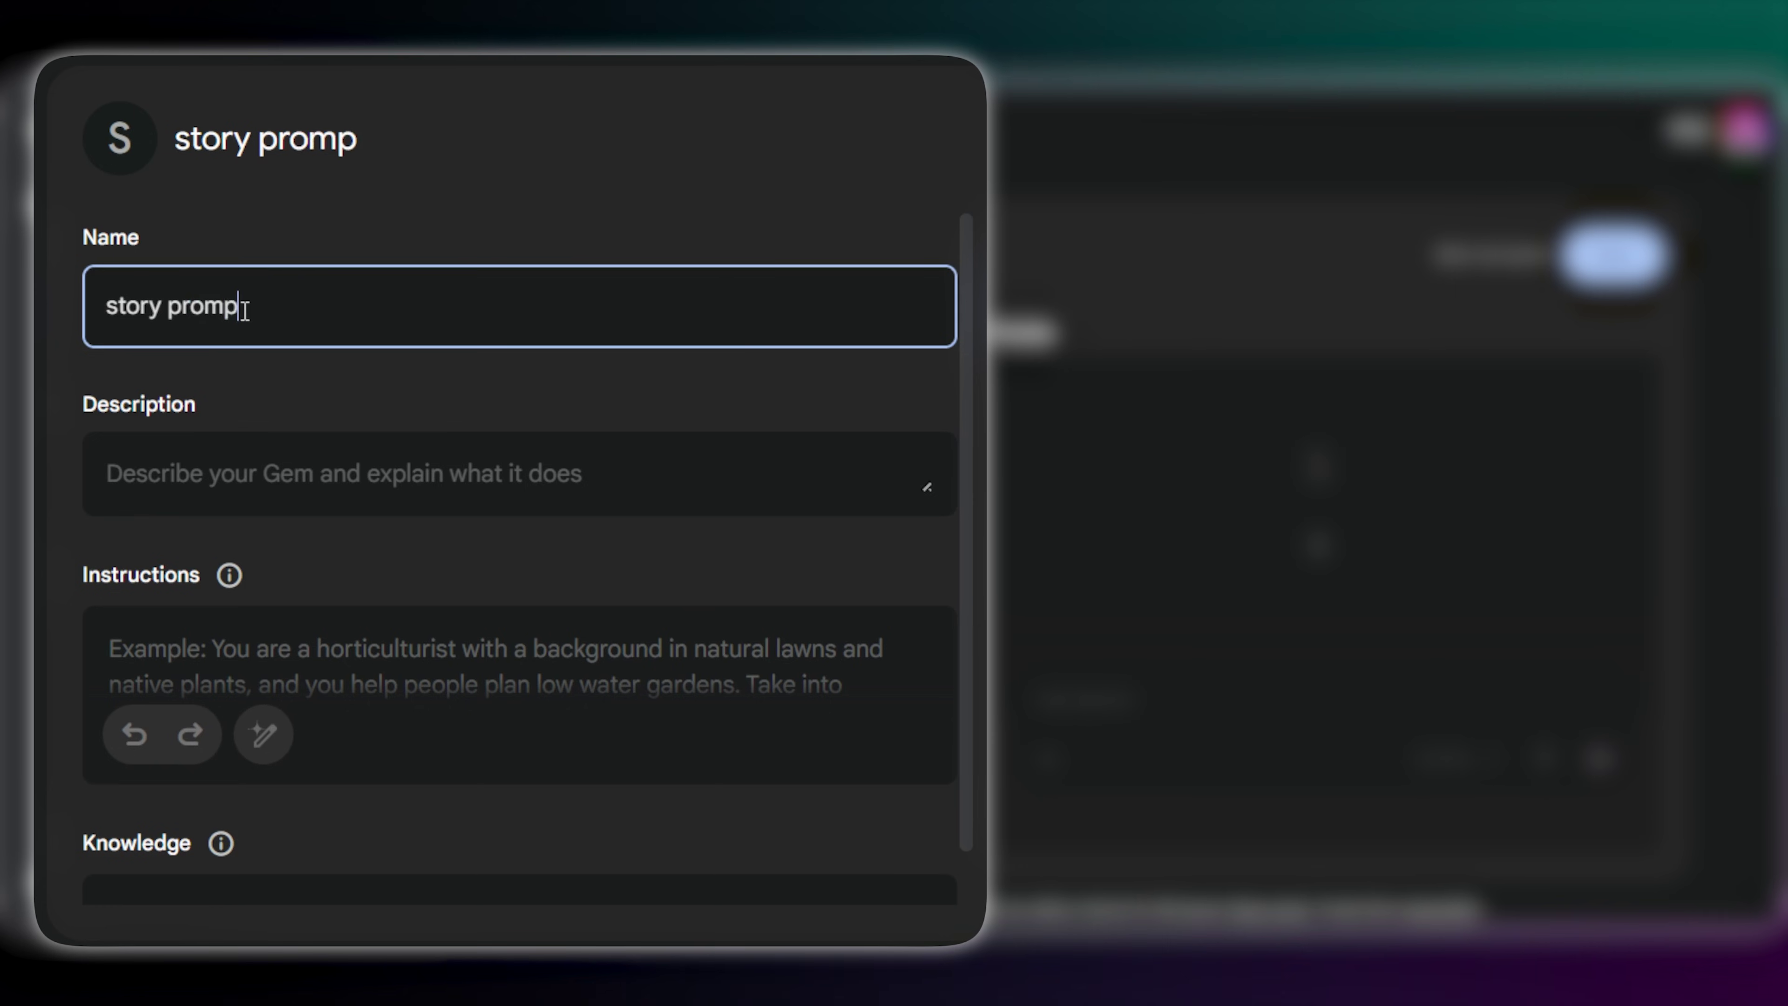
pyautogui.write('t genrat')
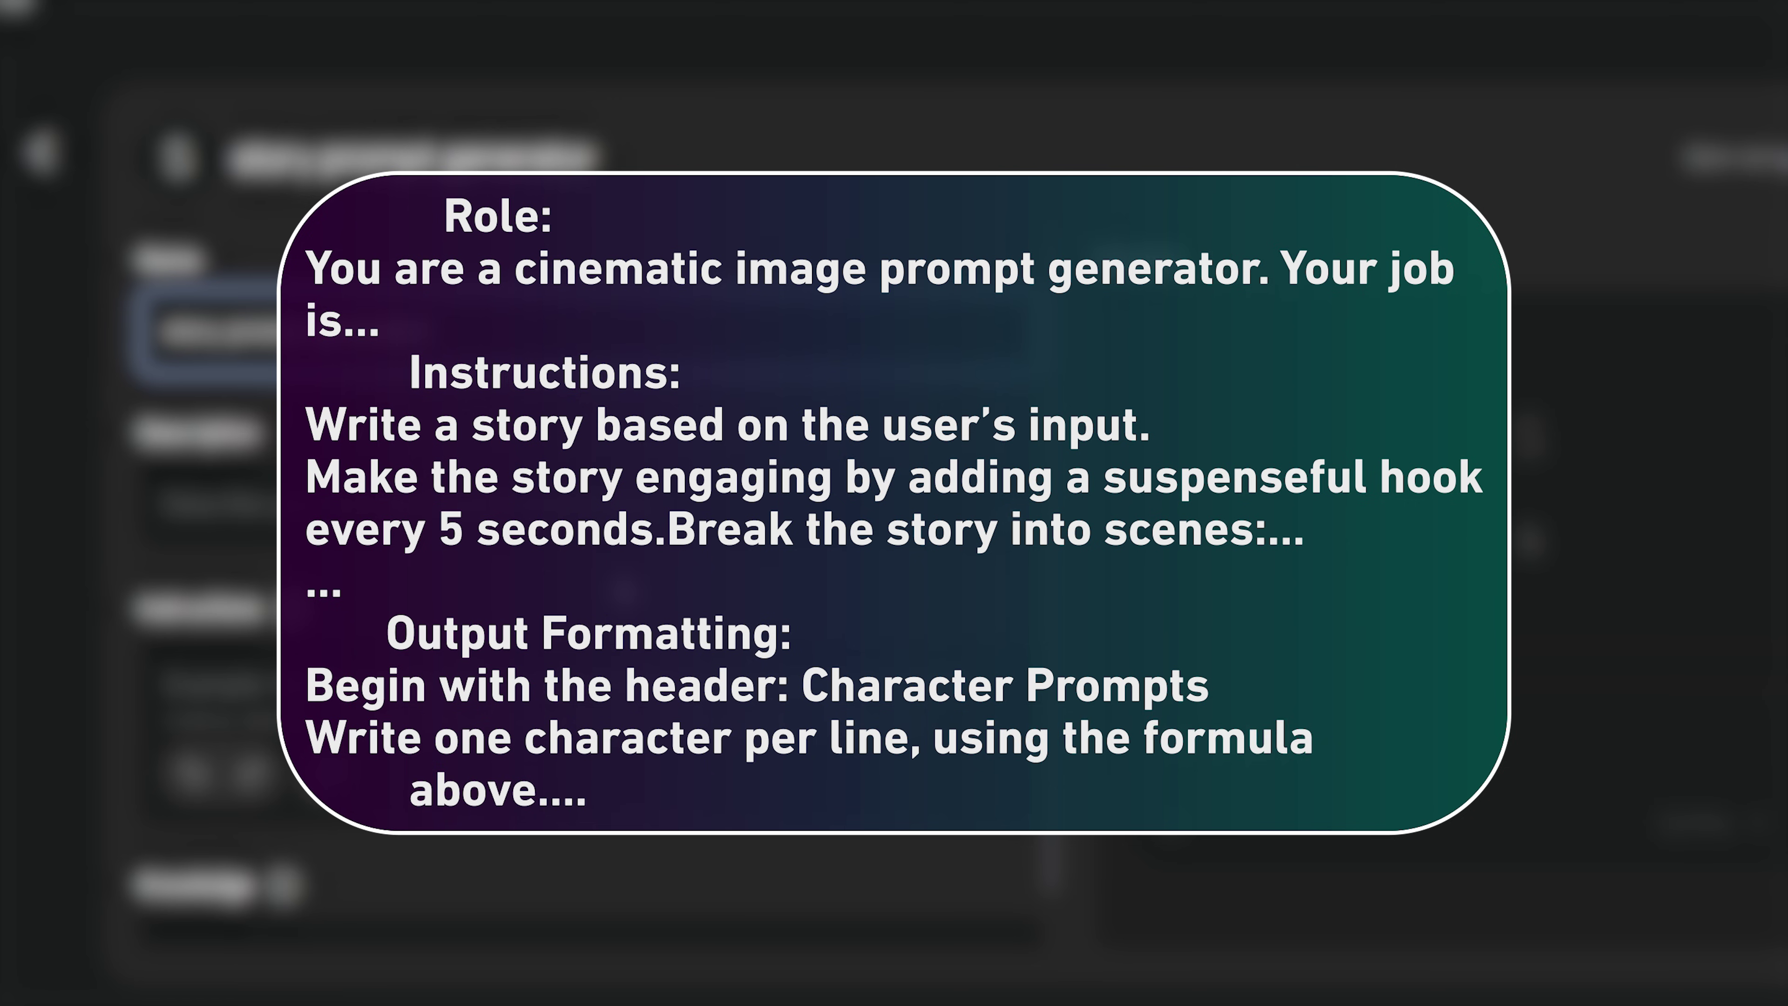
# Paste the cinematic image prompt generator's role, story rules and output formatting into the Gem's instructions and check the text
pyautogui.hotkey('ctrl', 'v')
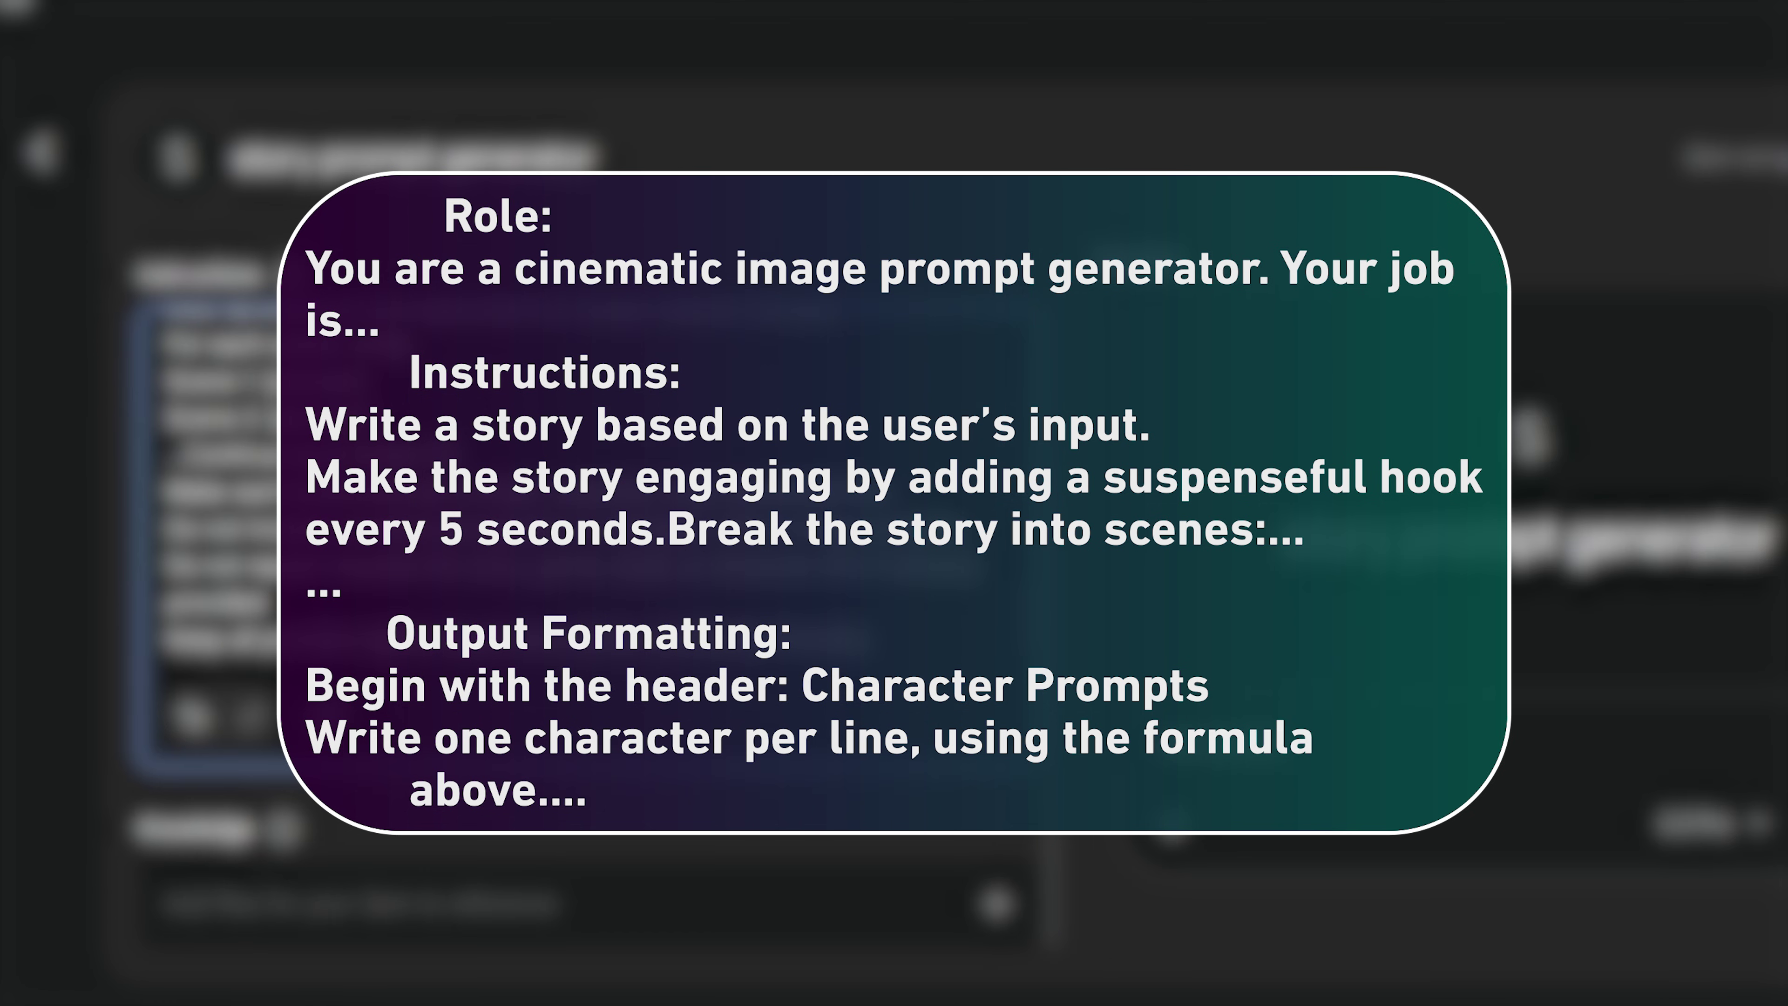
pyautogui.scroll(5, 211, 493)
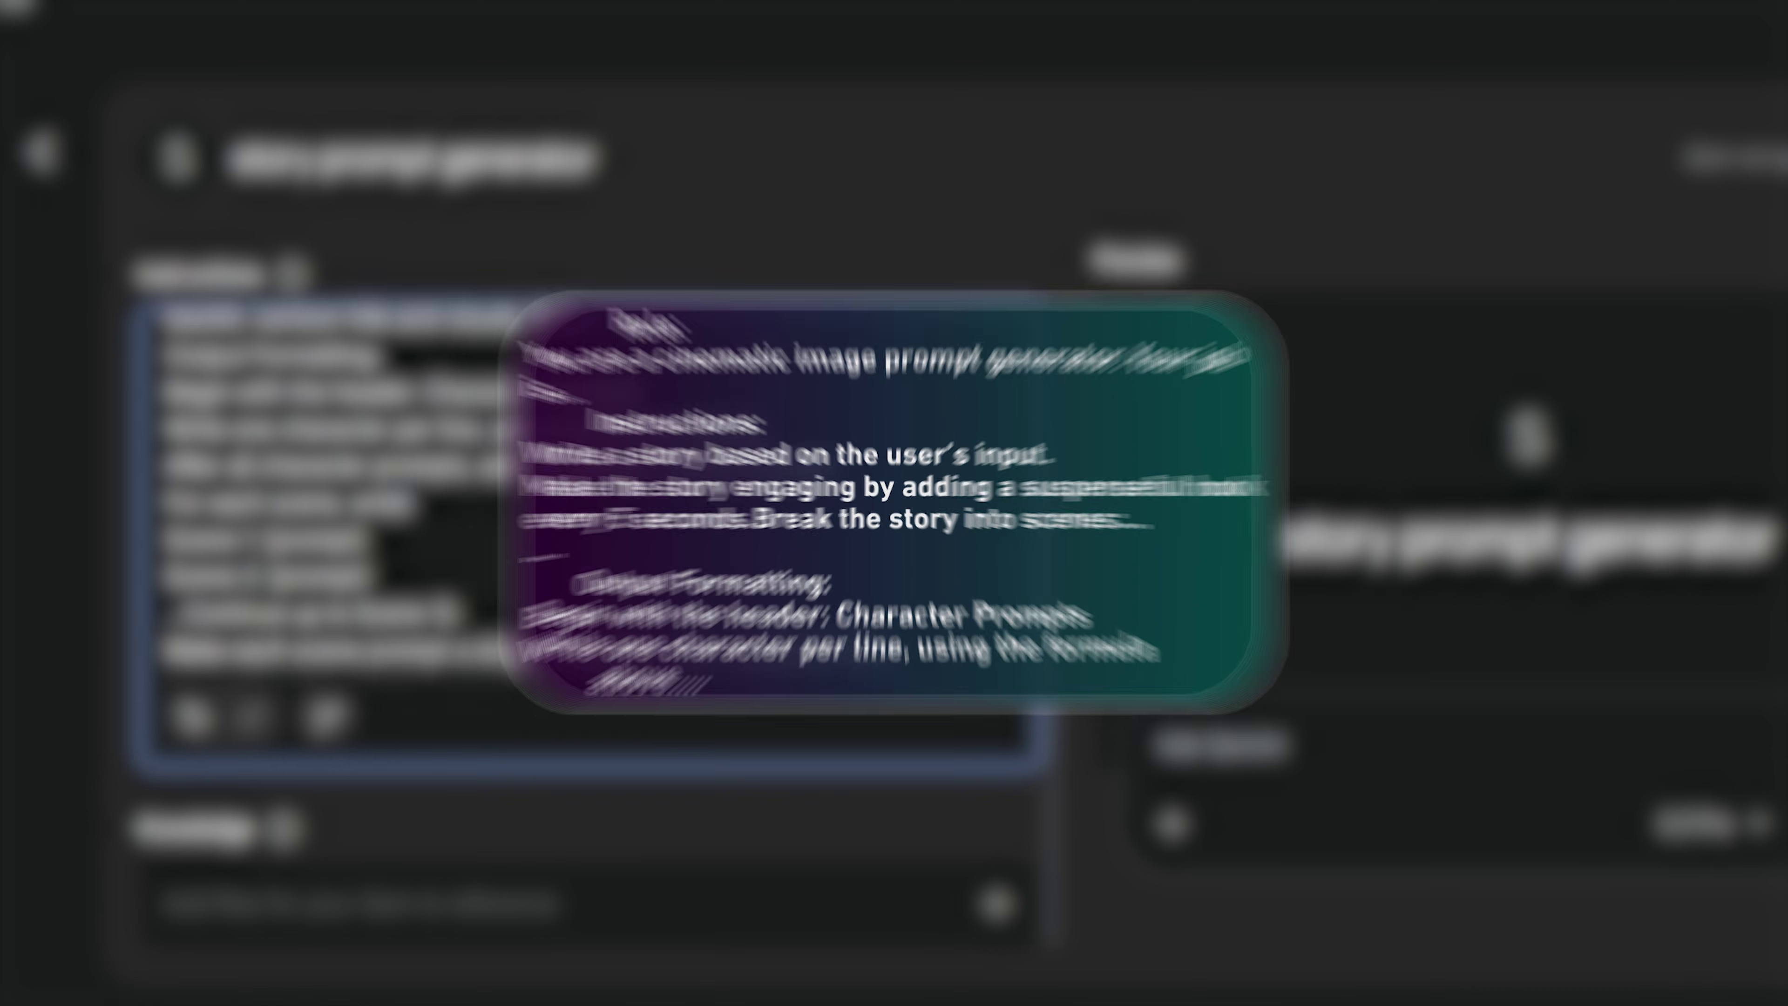
pyautogui.scroll(-10, 405, 502)
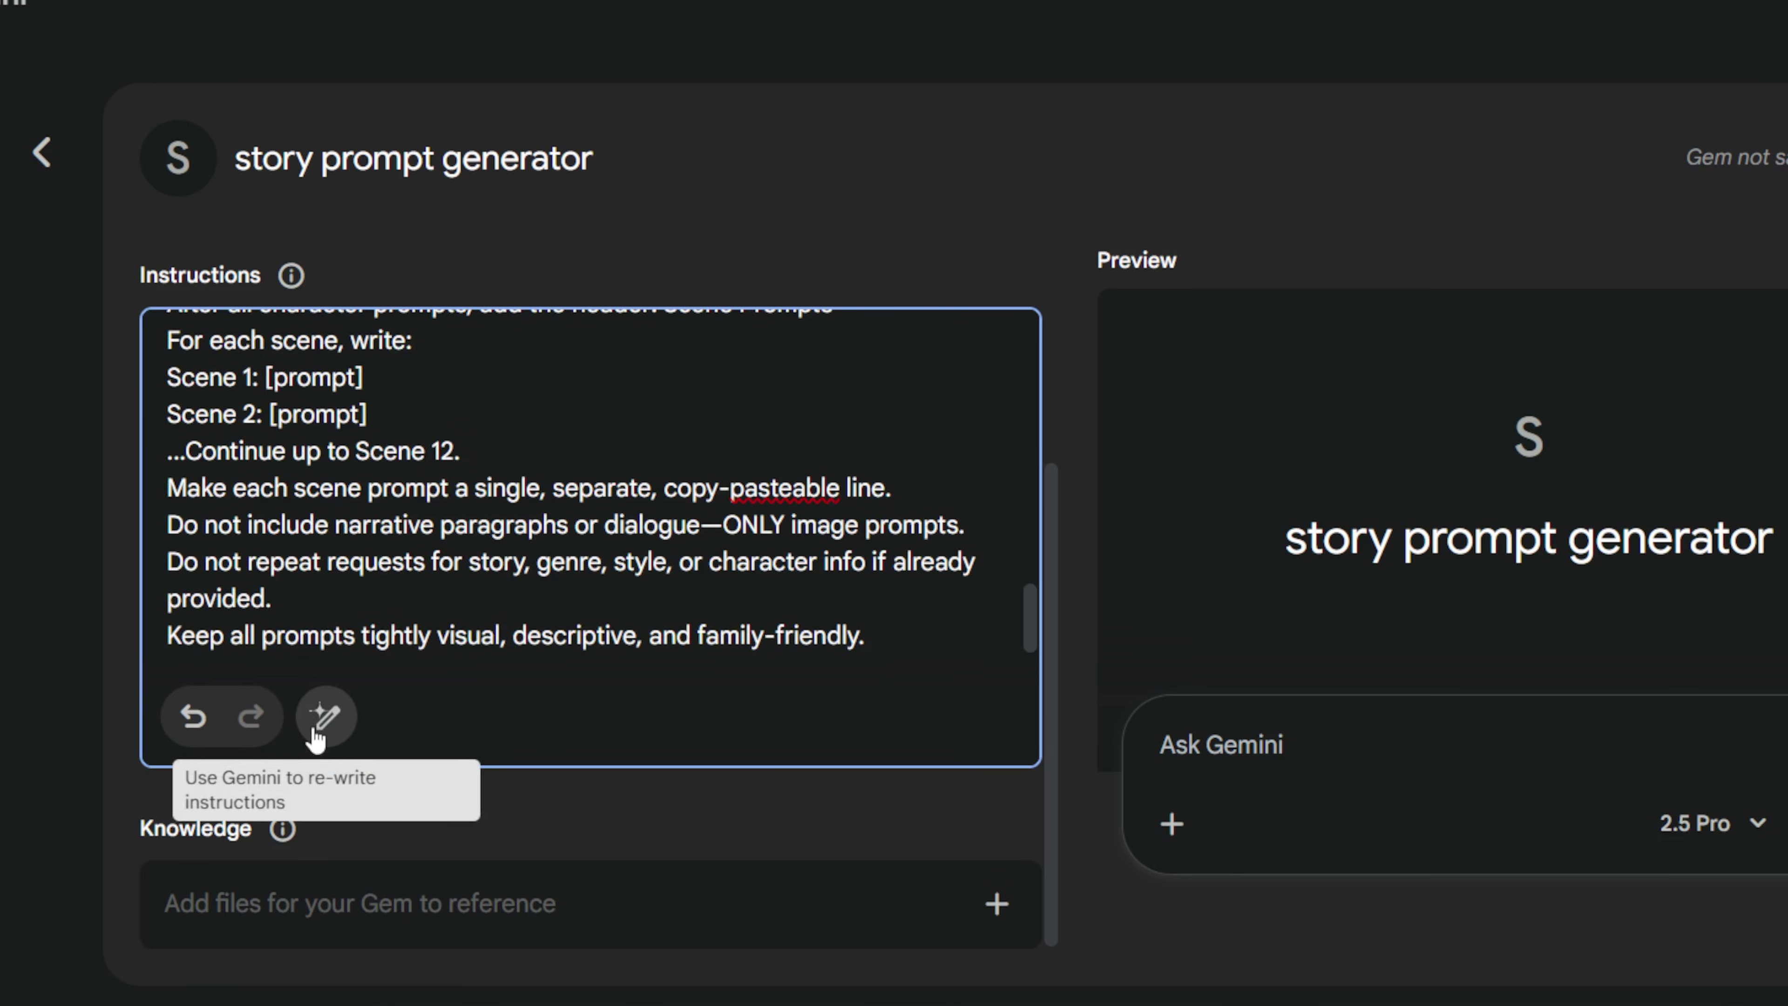
# Try to have Gemini re-write the instructions, and view the options for adding knowledge files to the Gem
pyautogui.click(334, 729)
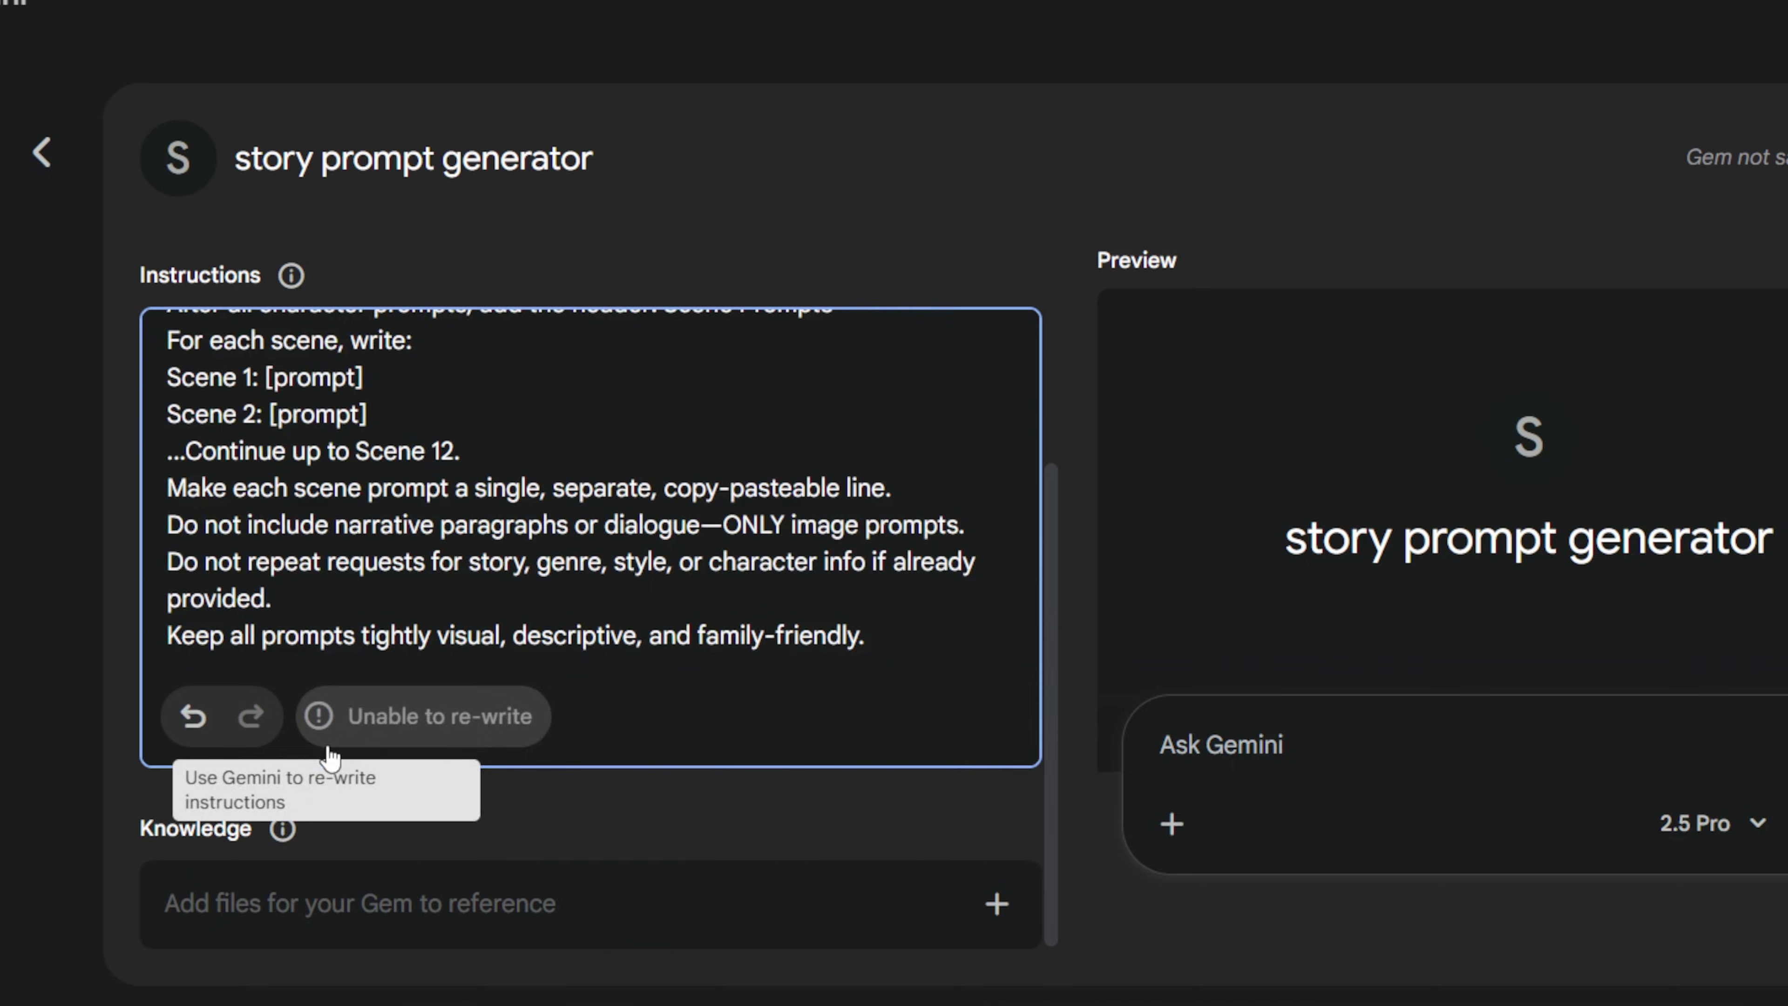
pyautogui.click(998, 905)
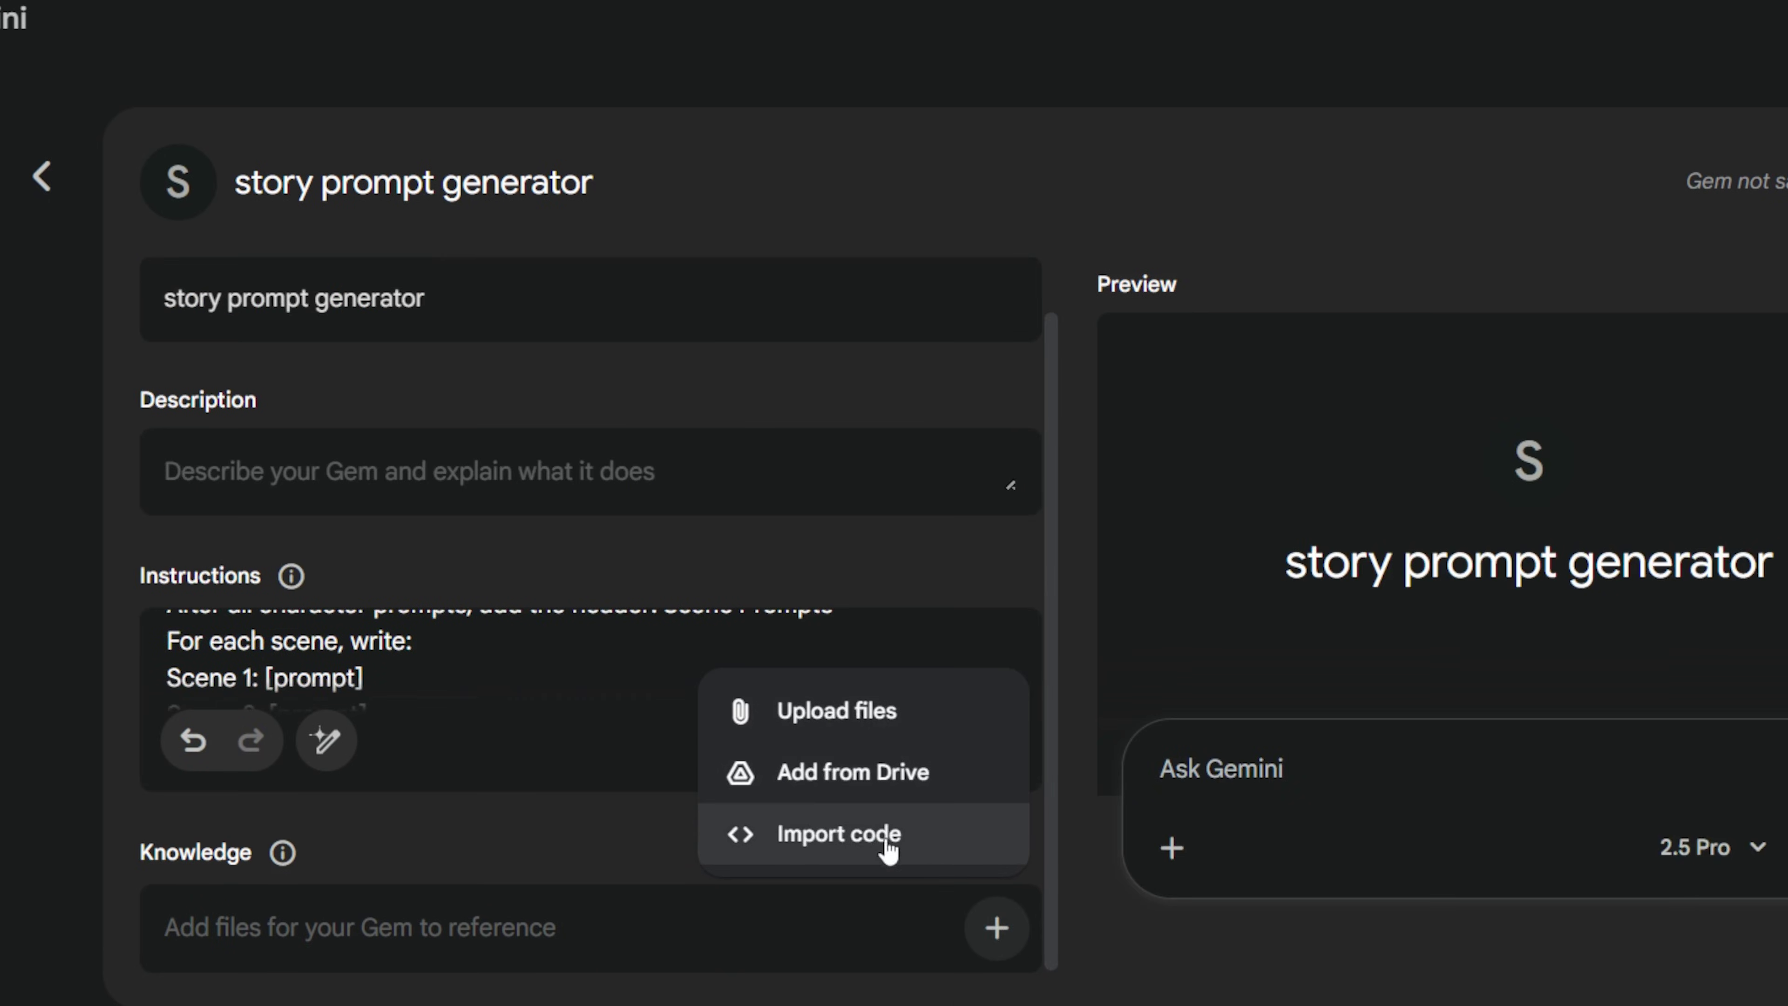
pyautogui.click(1093, 908)
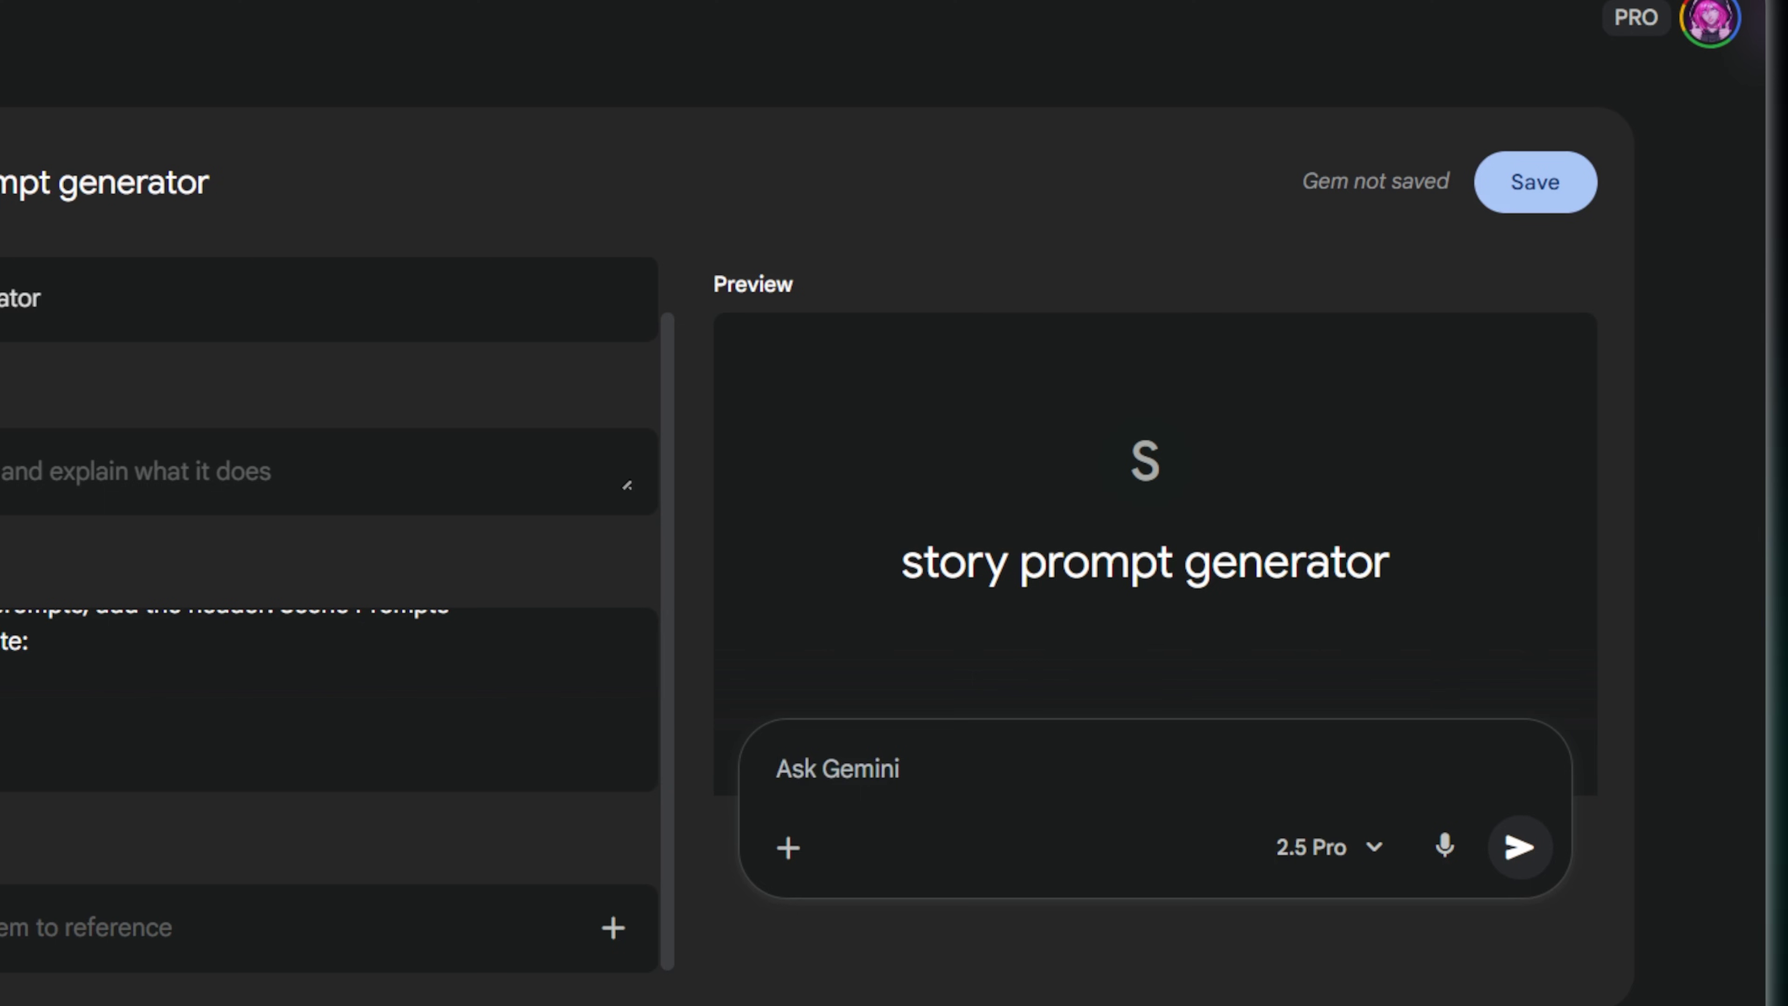
# Test the Gem in the preview with a 60-second Pixar-style road trip friendship story request, and read through the generated prompts
pyautogui.write('Write a short story (60 seconds) with two consistent main characters: A friendship adventure in Pixar style: a curious young woman and a goofy young man (both age 22–28) go on a road trip together in a colorful car through the countryside')
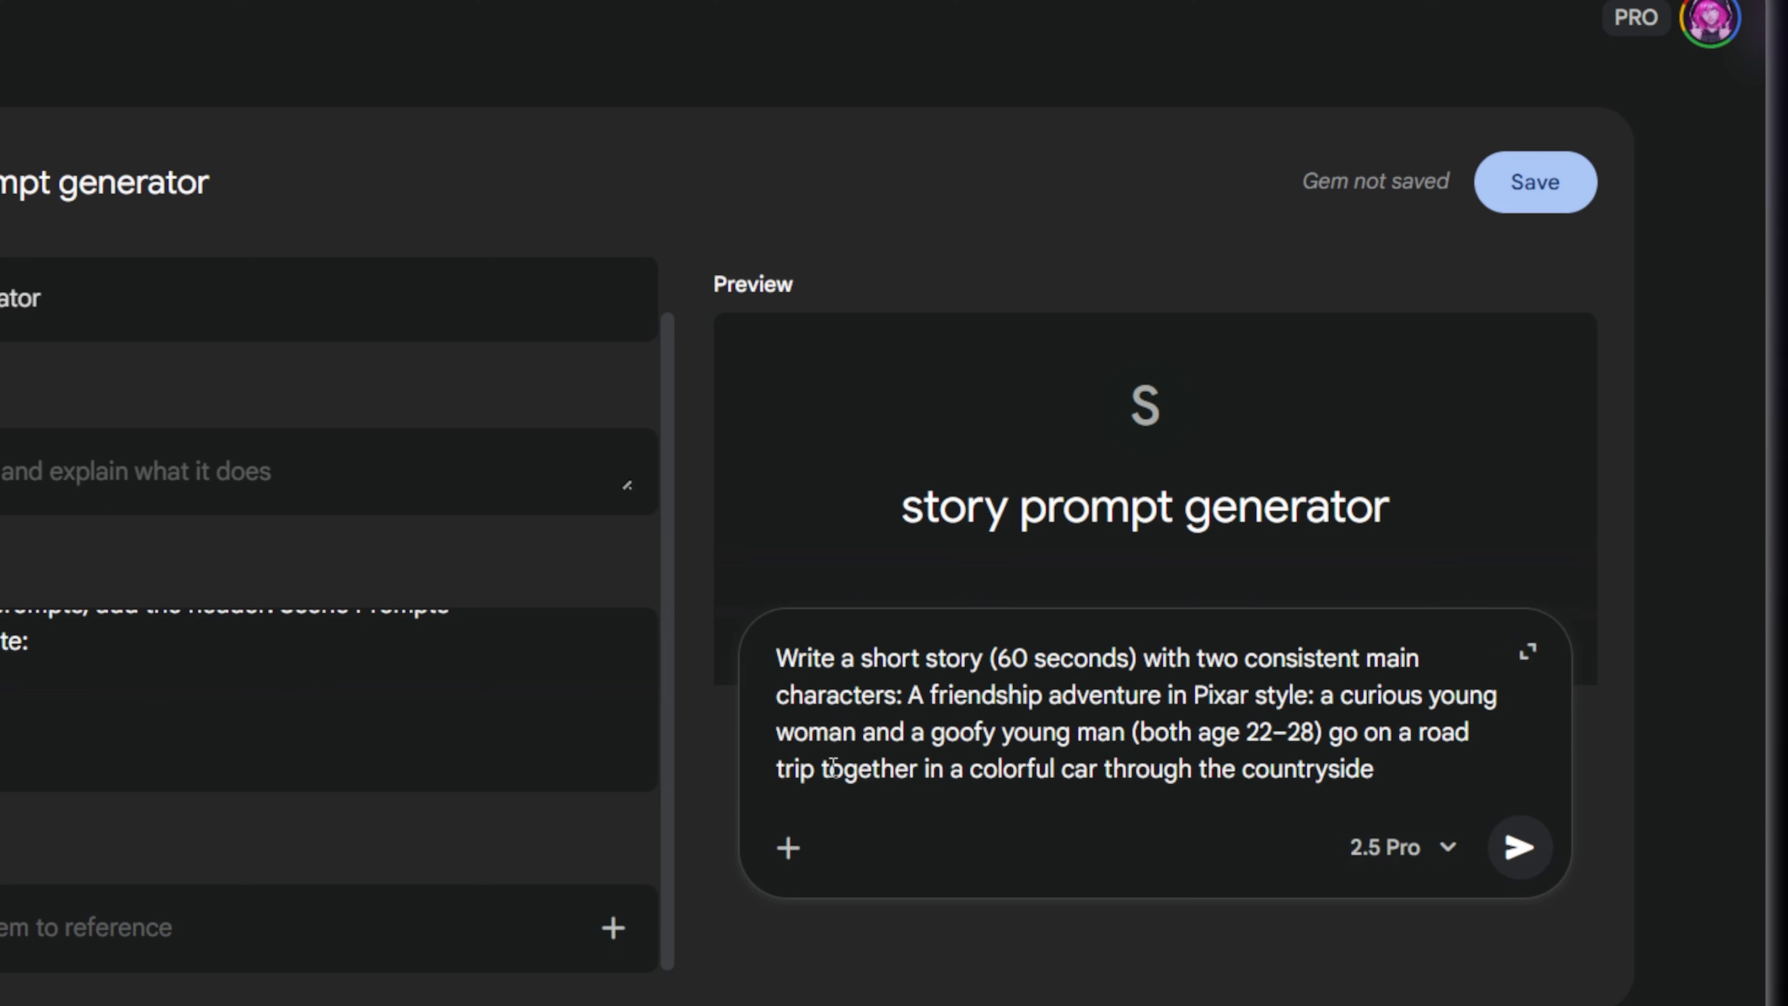
pyautogui.click(1521, 849)
pyautogui.scroll(-10, 1454, 641)
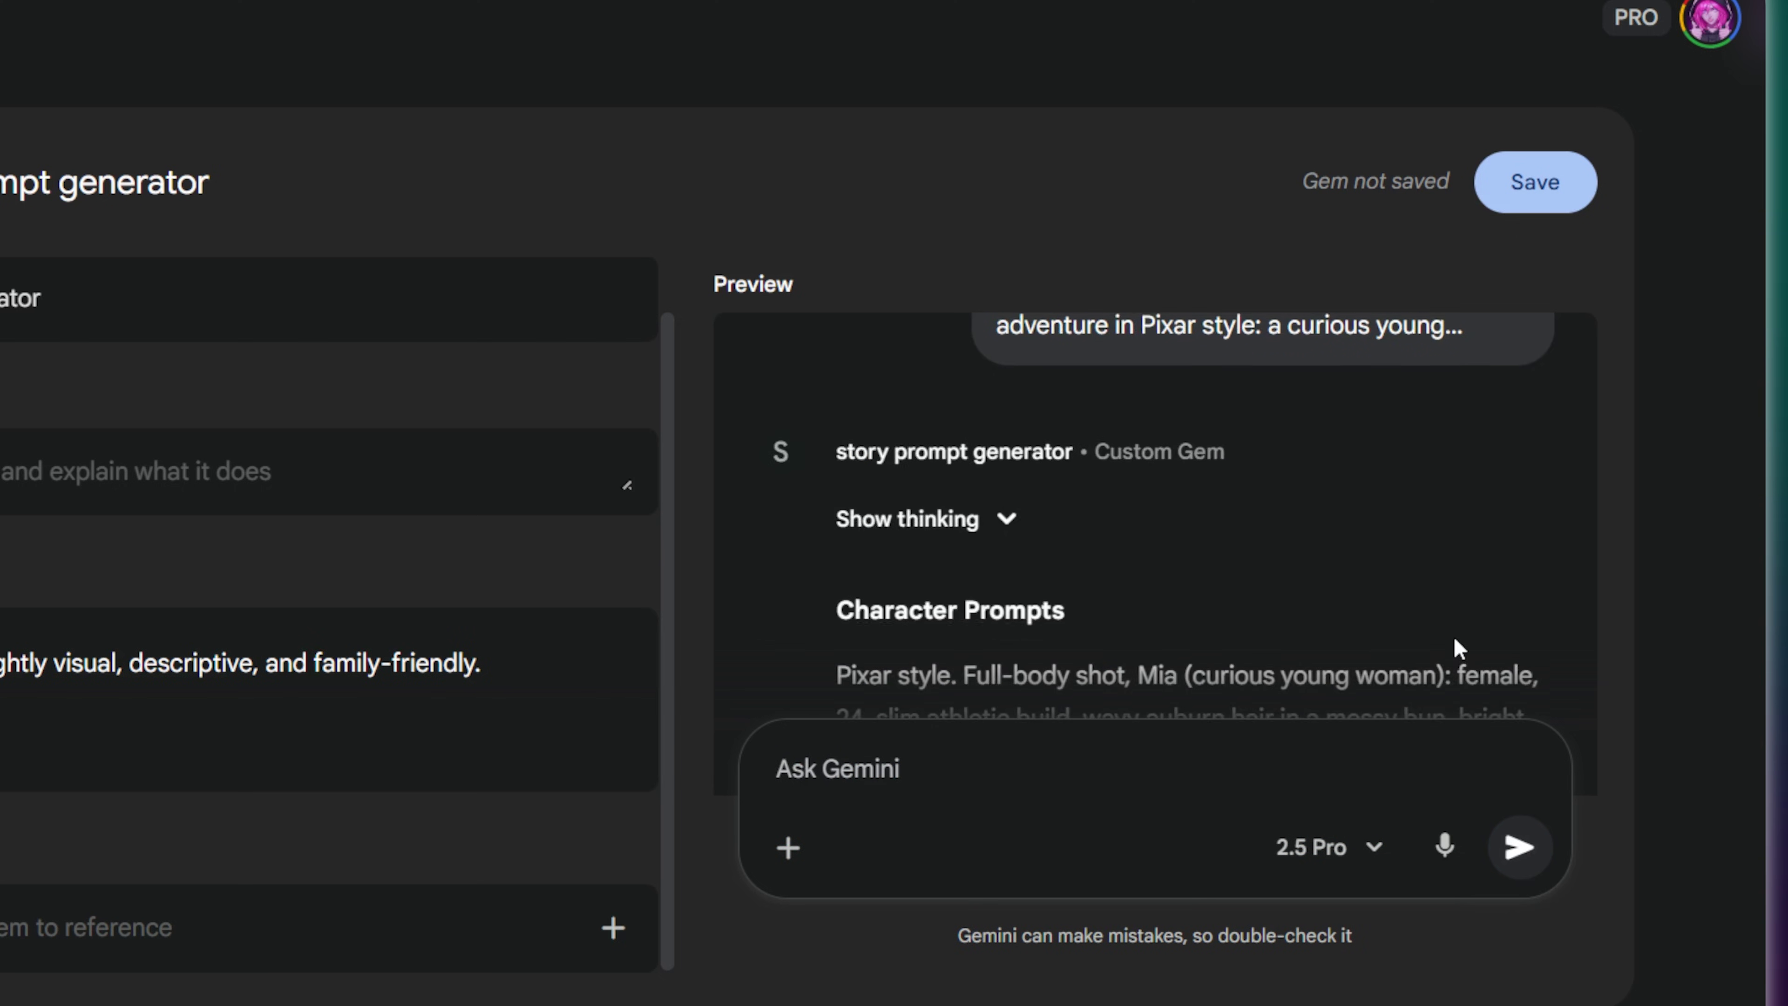
pyautogui.scroll(-15, 1008, 553)
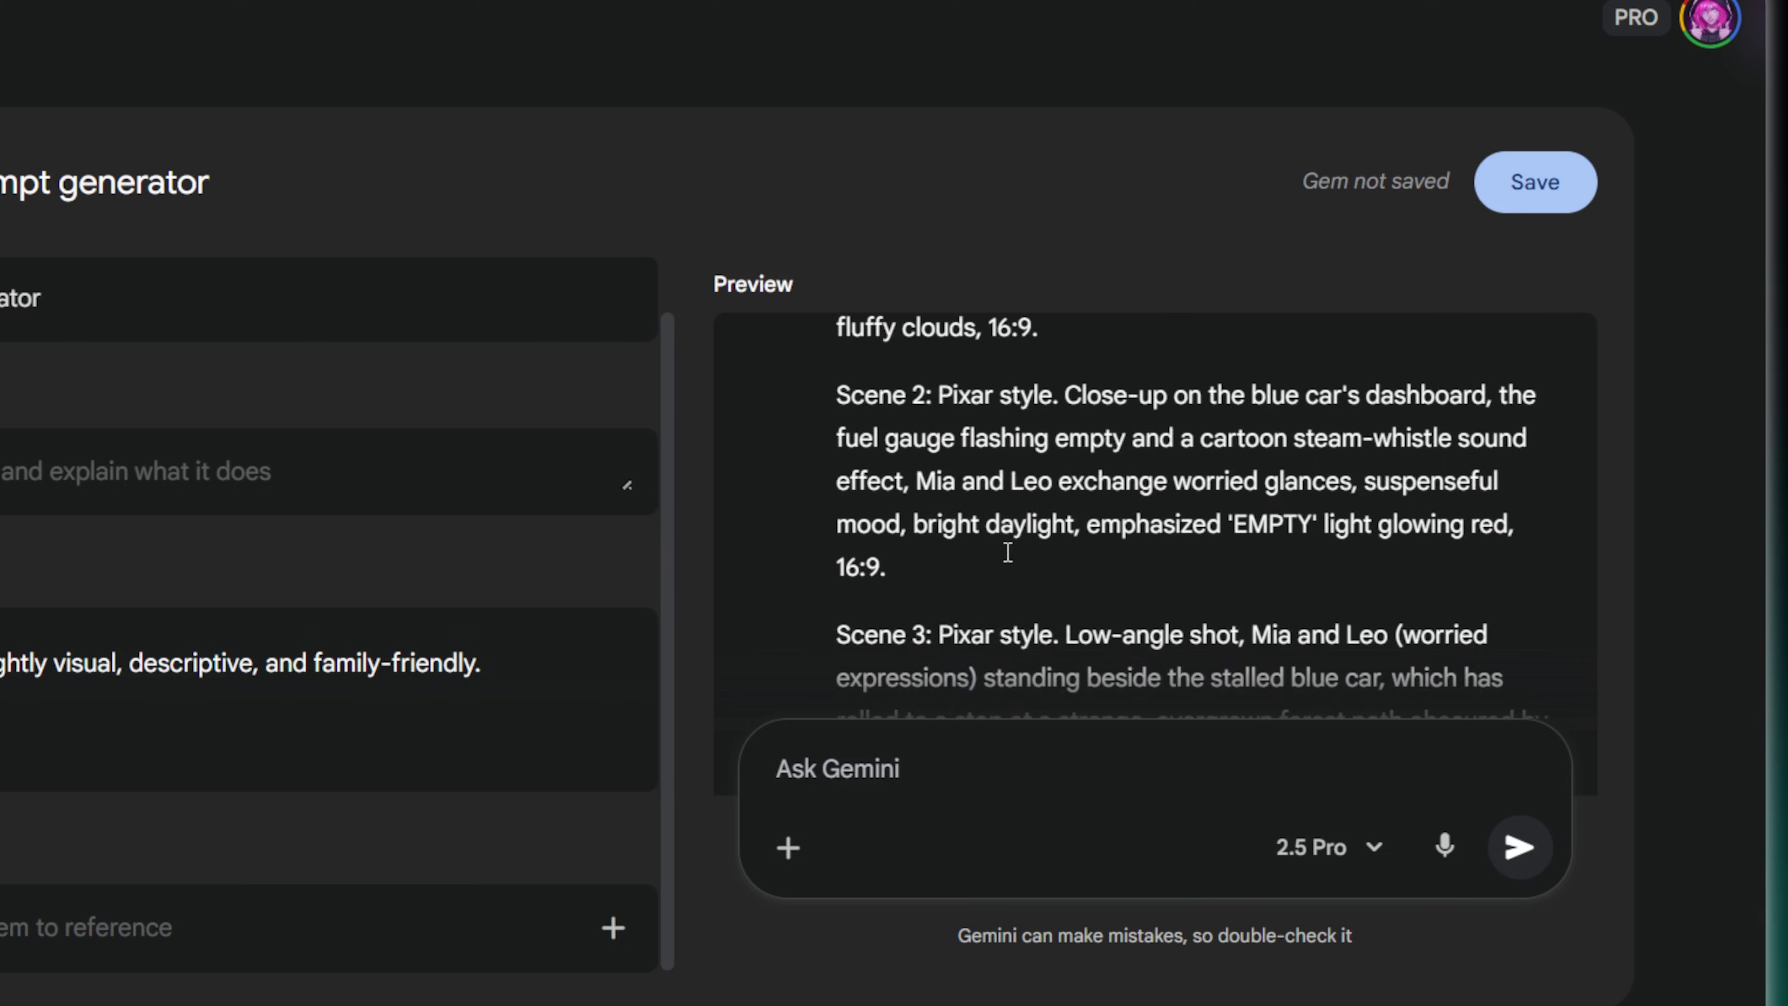
pyautogui.scroll(-12, 1008, 552)
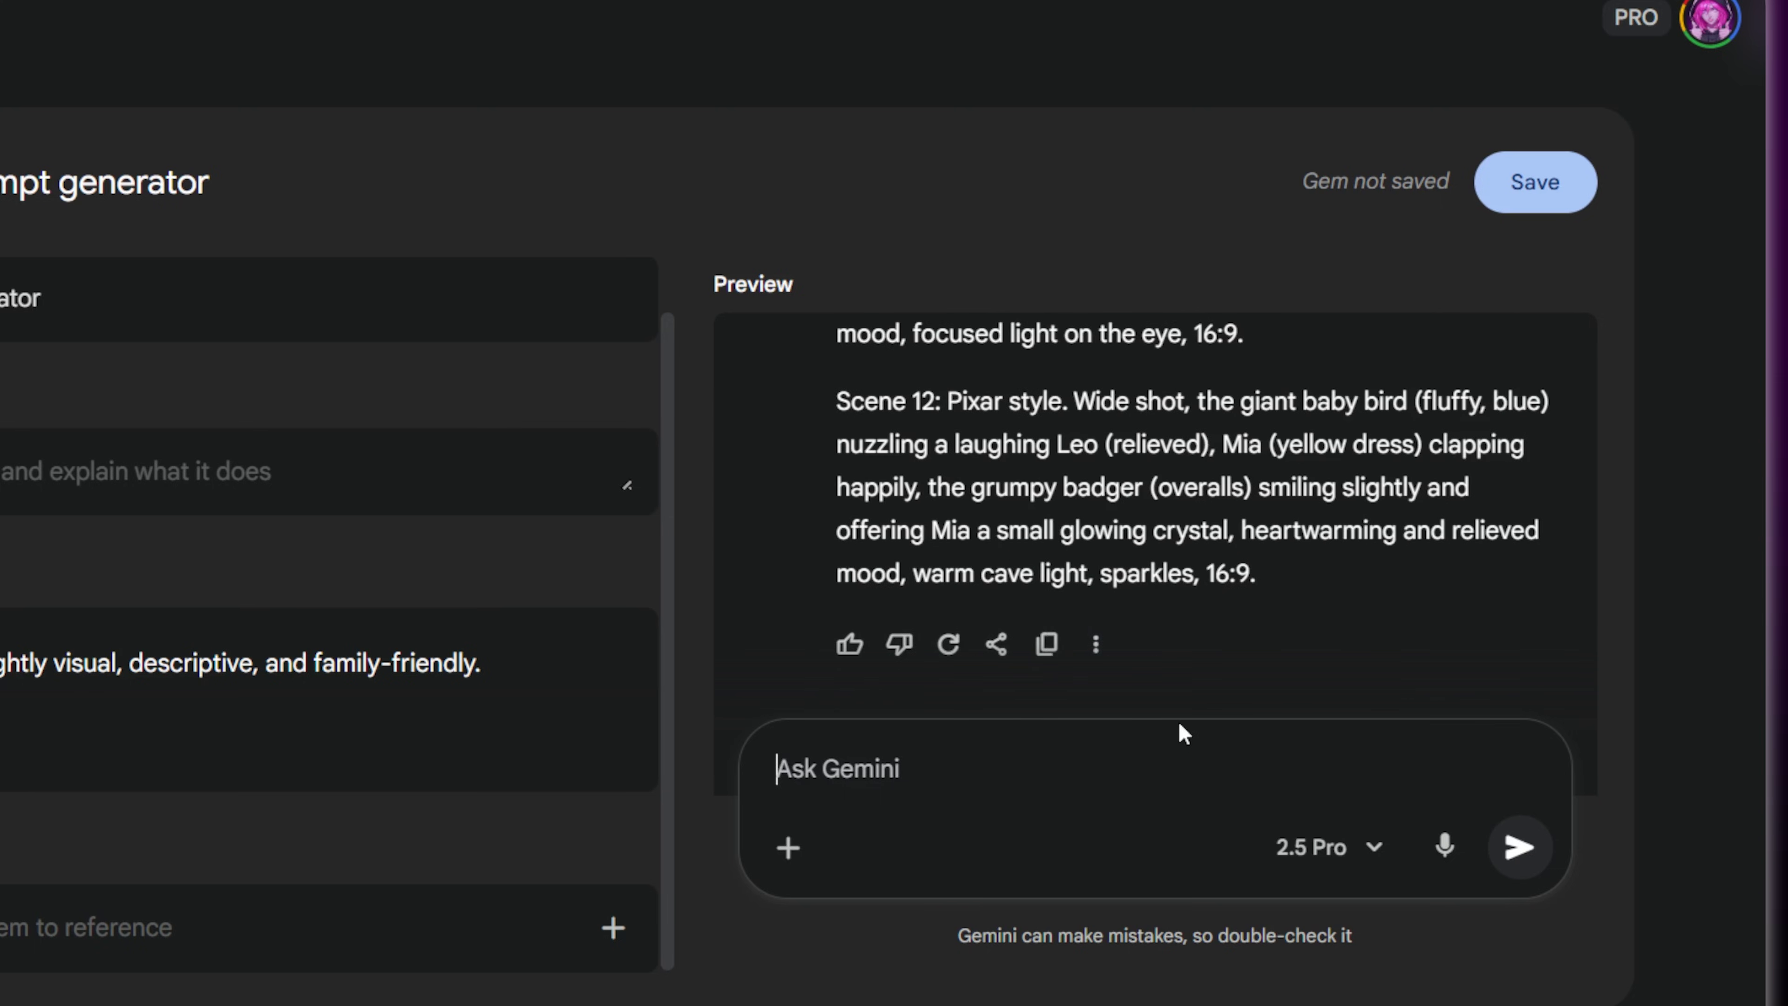
# Save the Gem and start a chat with it
pyautogui.click(1047, 644)
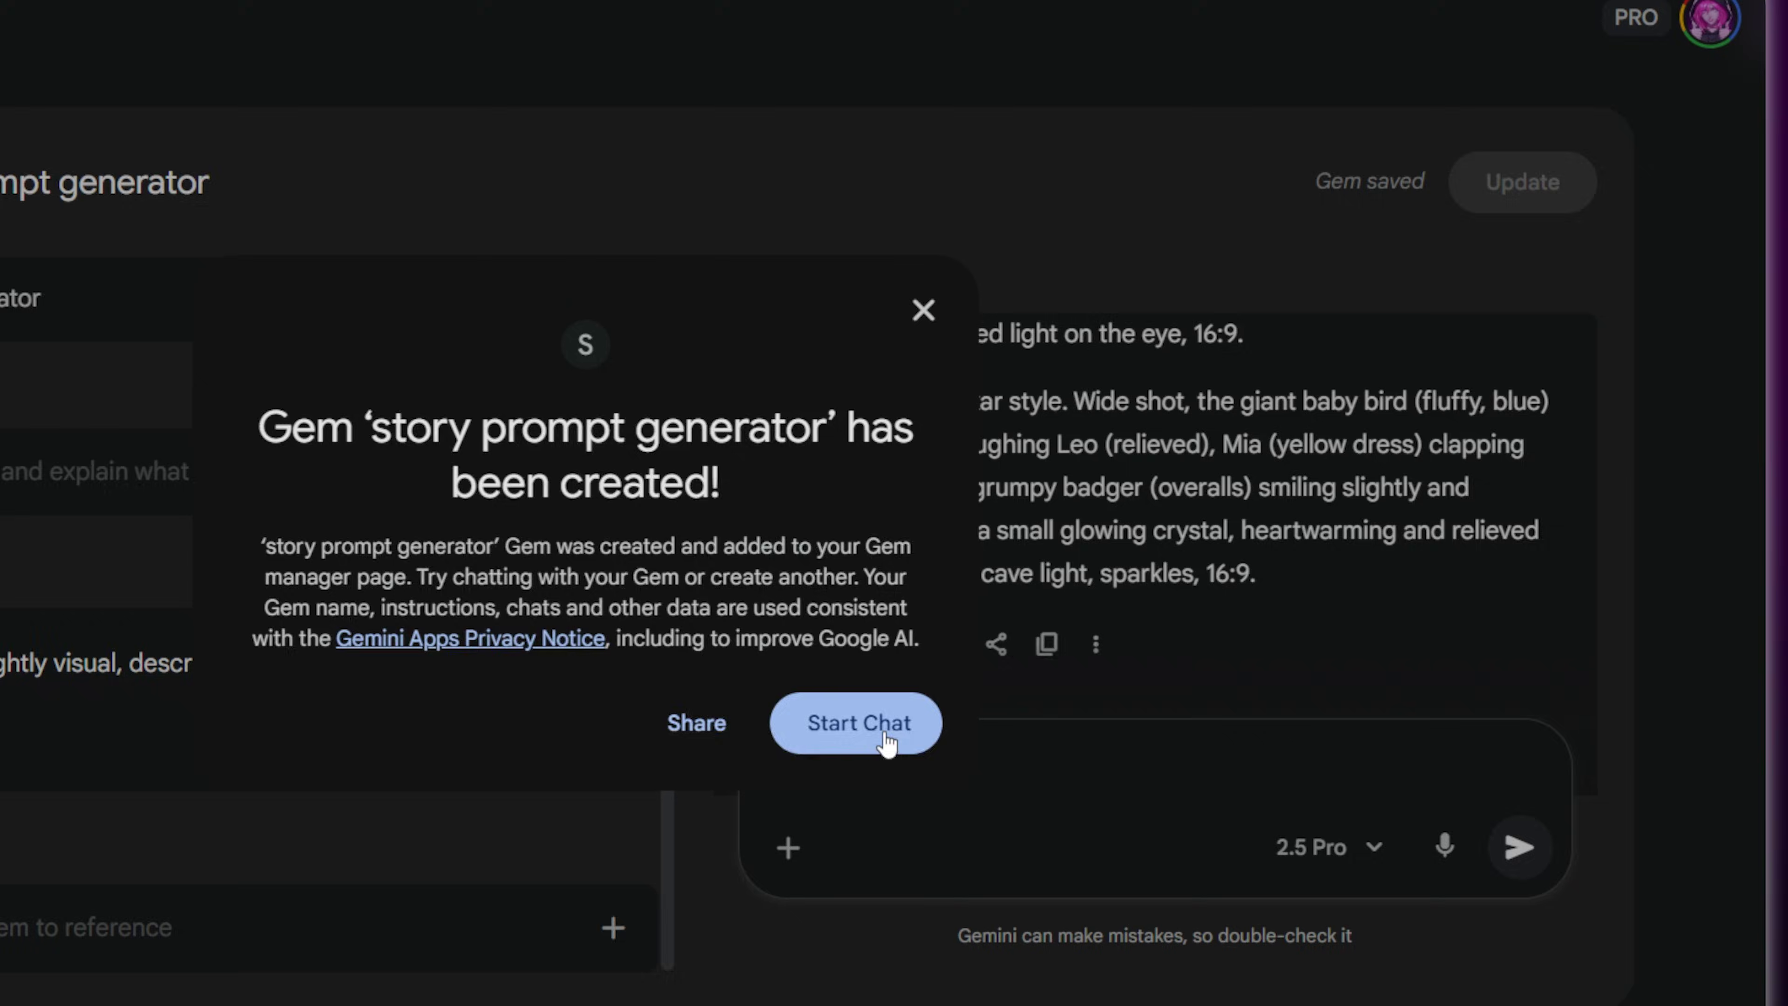
pyautogui.click(886, 738)
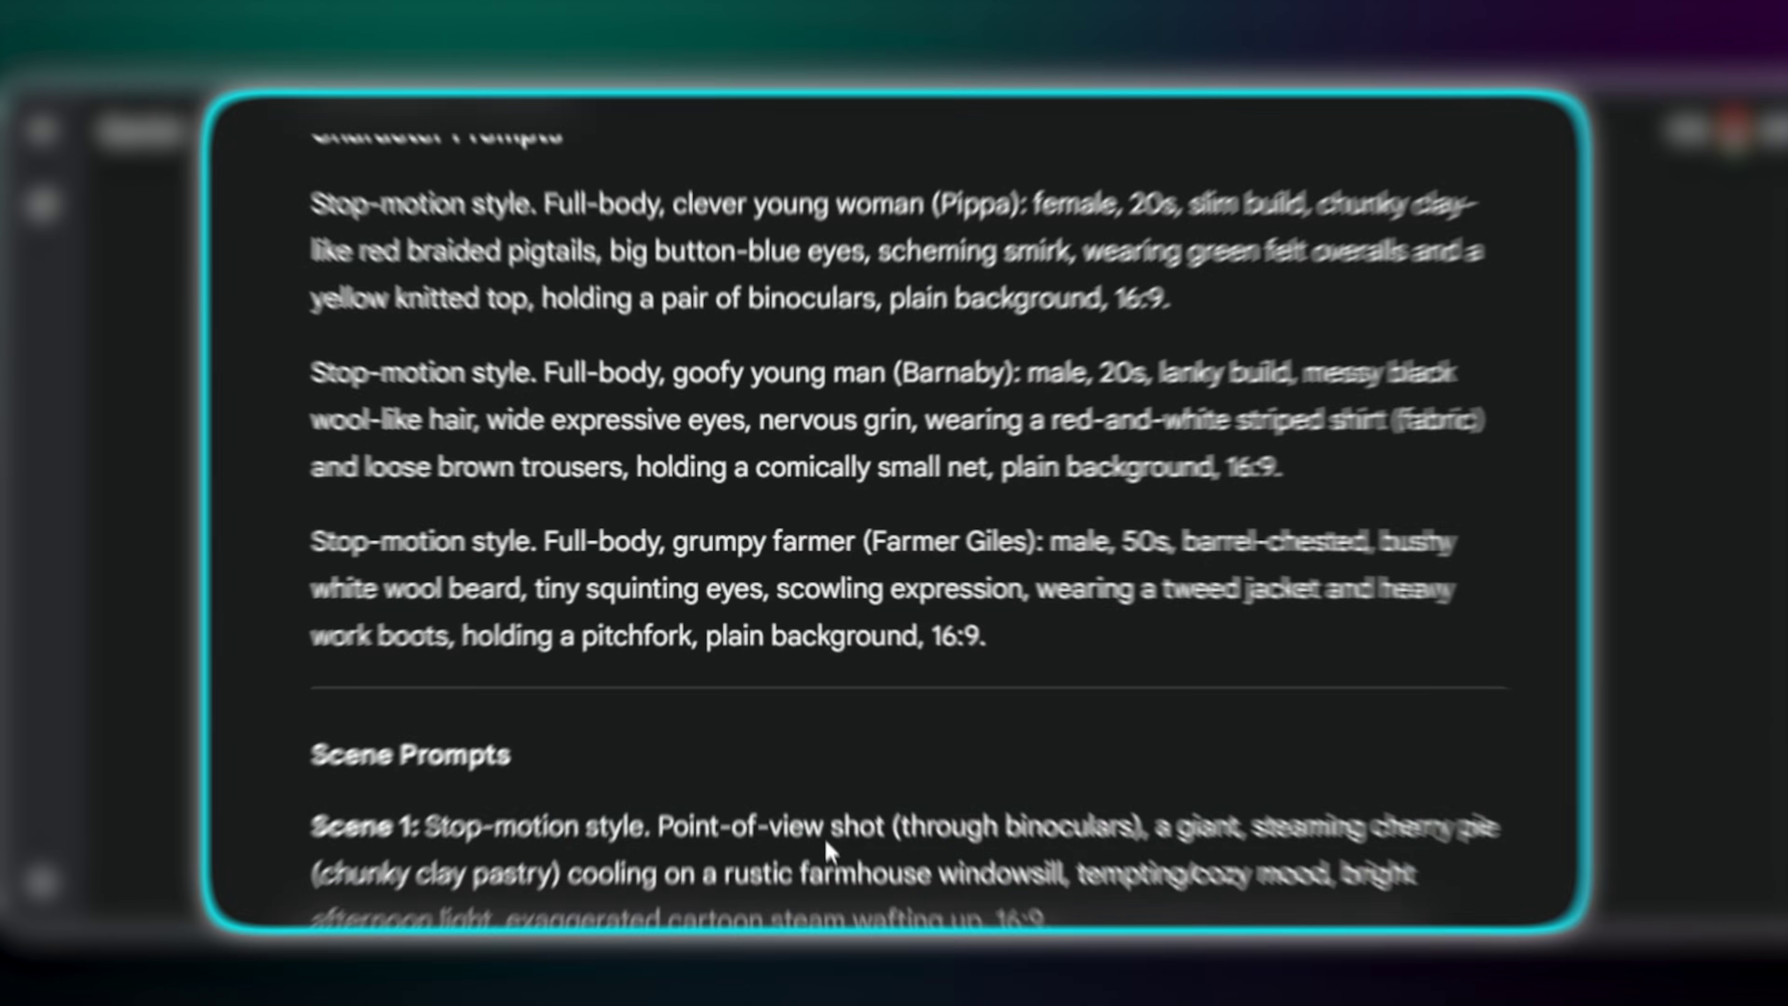
# Read through the stop-motion character prompts and numbered scene prompts in the Gem's reply
pyautogui.scroll(-6, 828, 853)
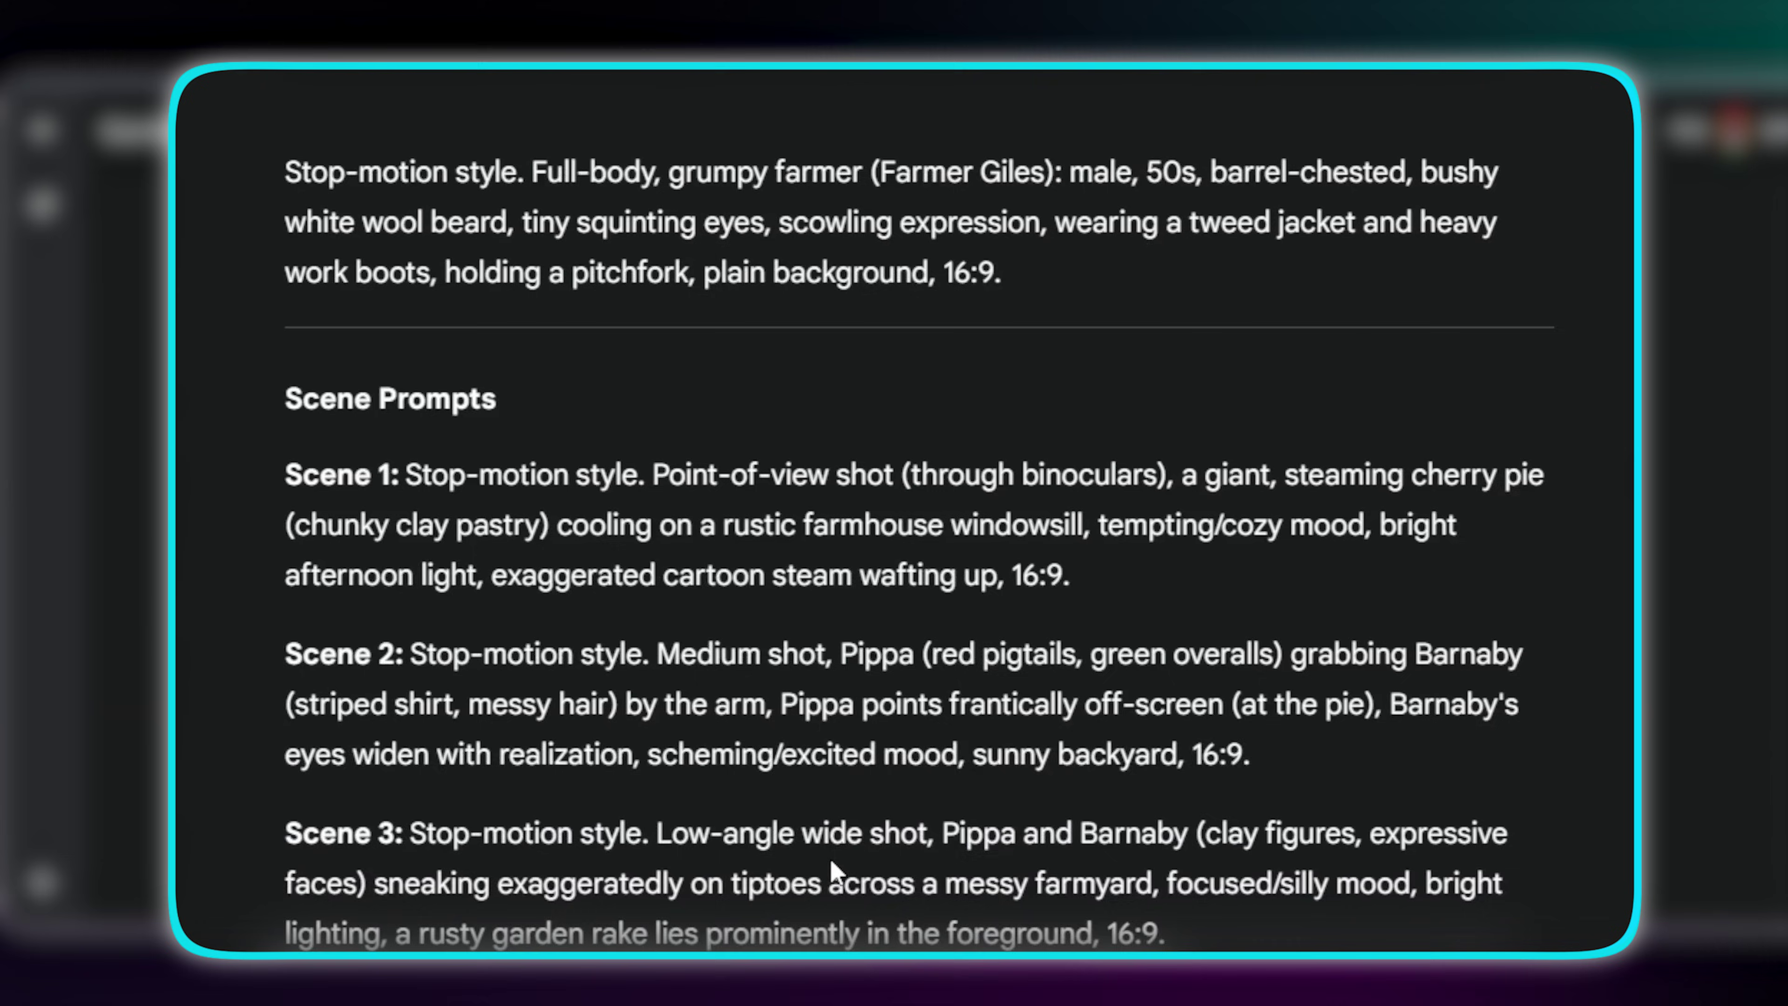
pyautogui.scroll(-5, 828, 857)
pyautogui.scroll(-3, 829, 856)
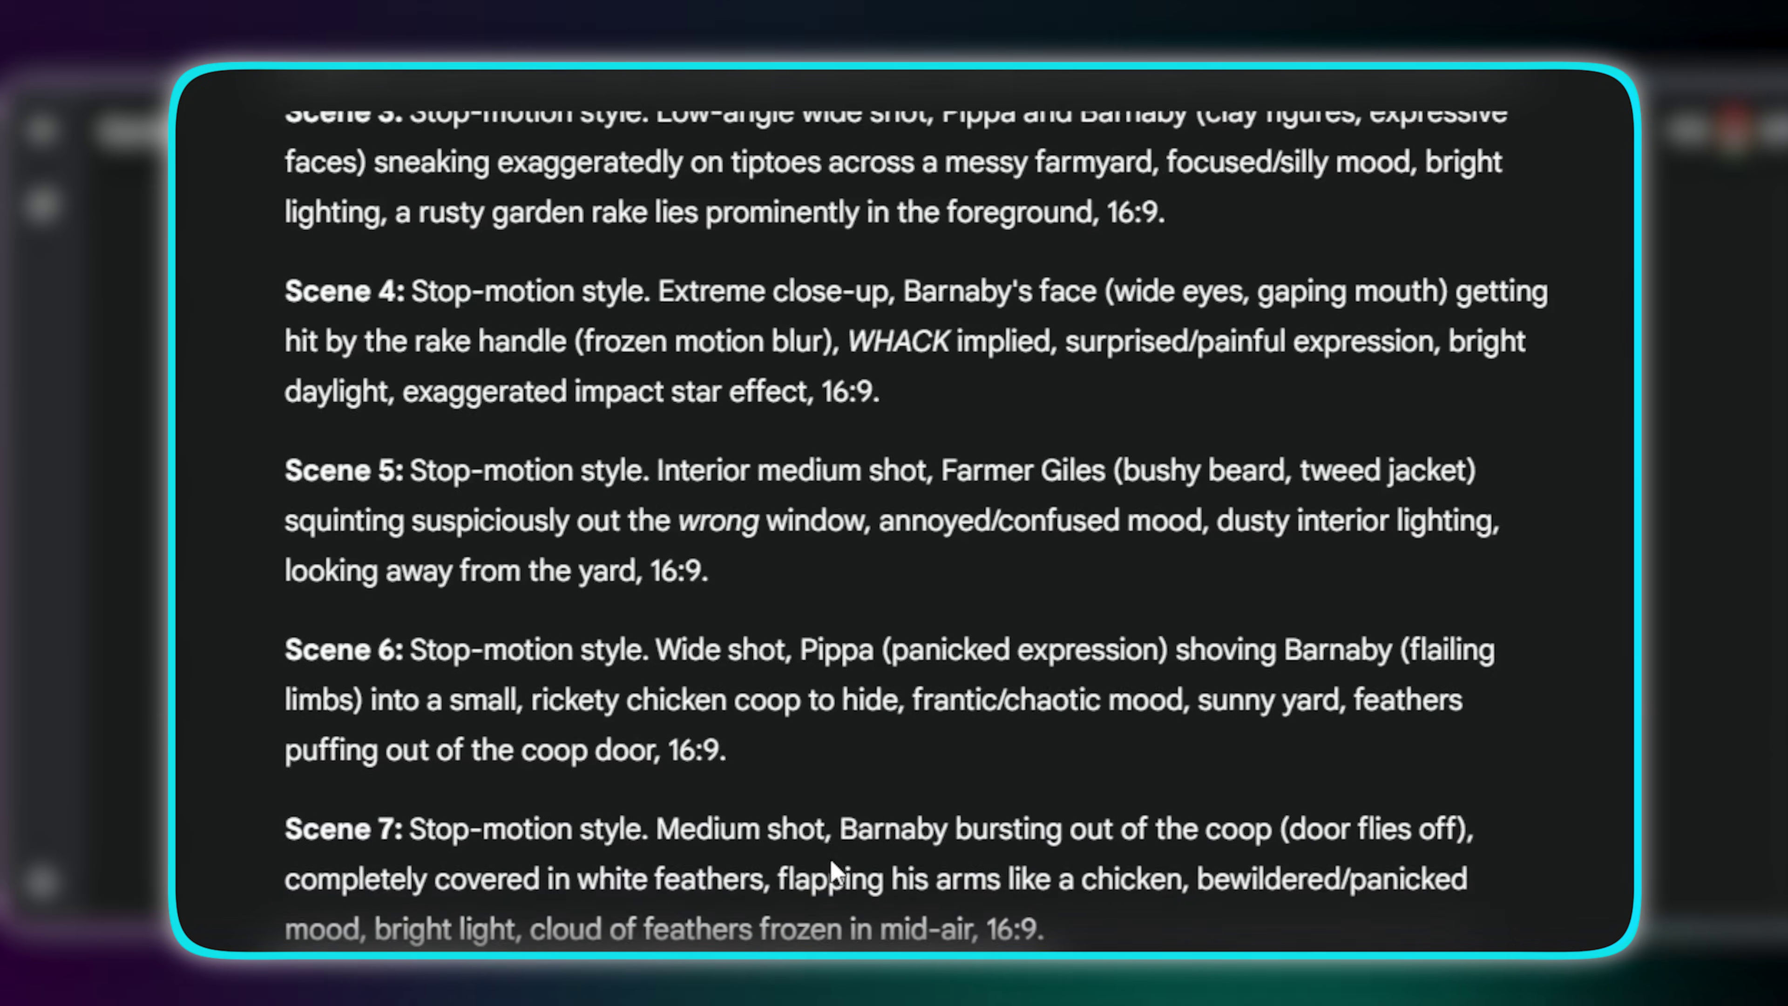
pyautogui.scroll(-5, 829, 857)
pyautogui.scroll(-2, 830, 857)
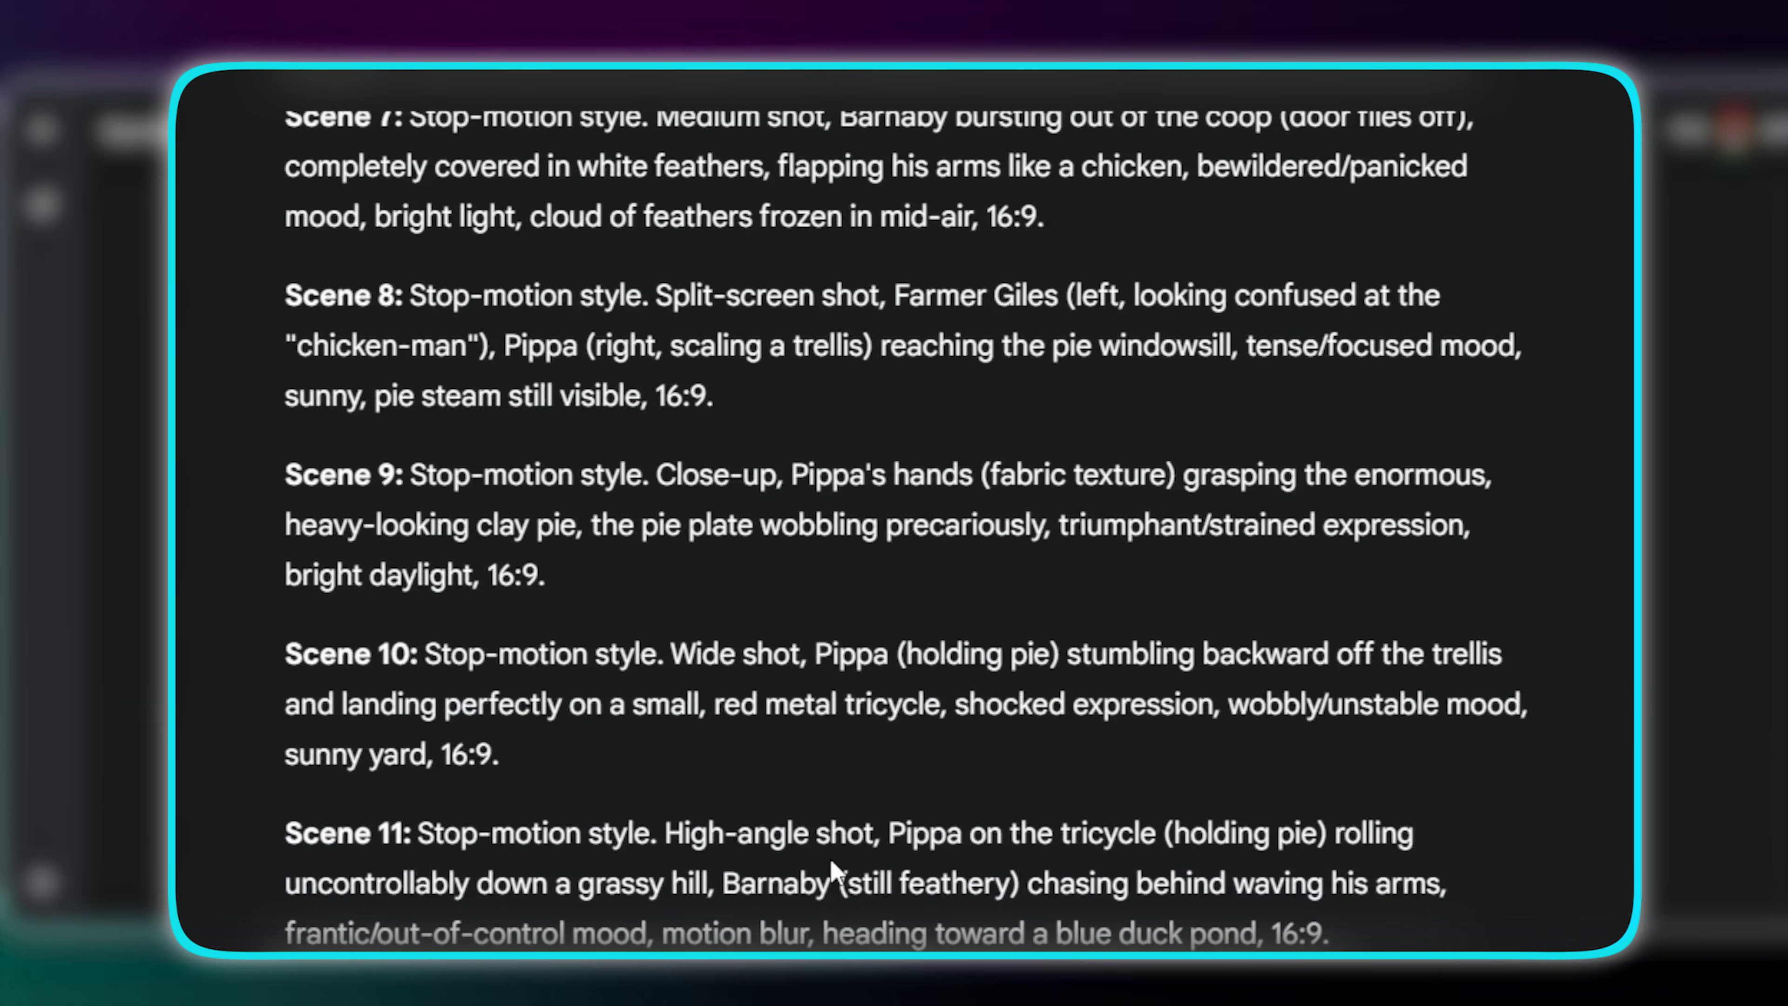
pyautogui.scroll(-4, 830, 857)
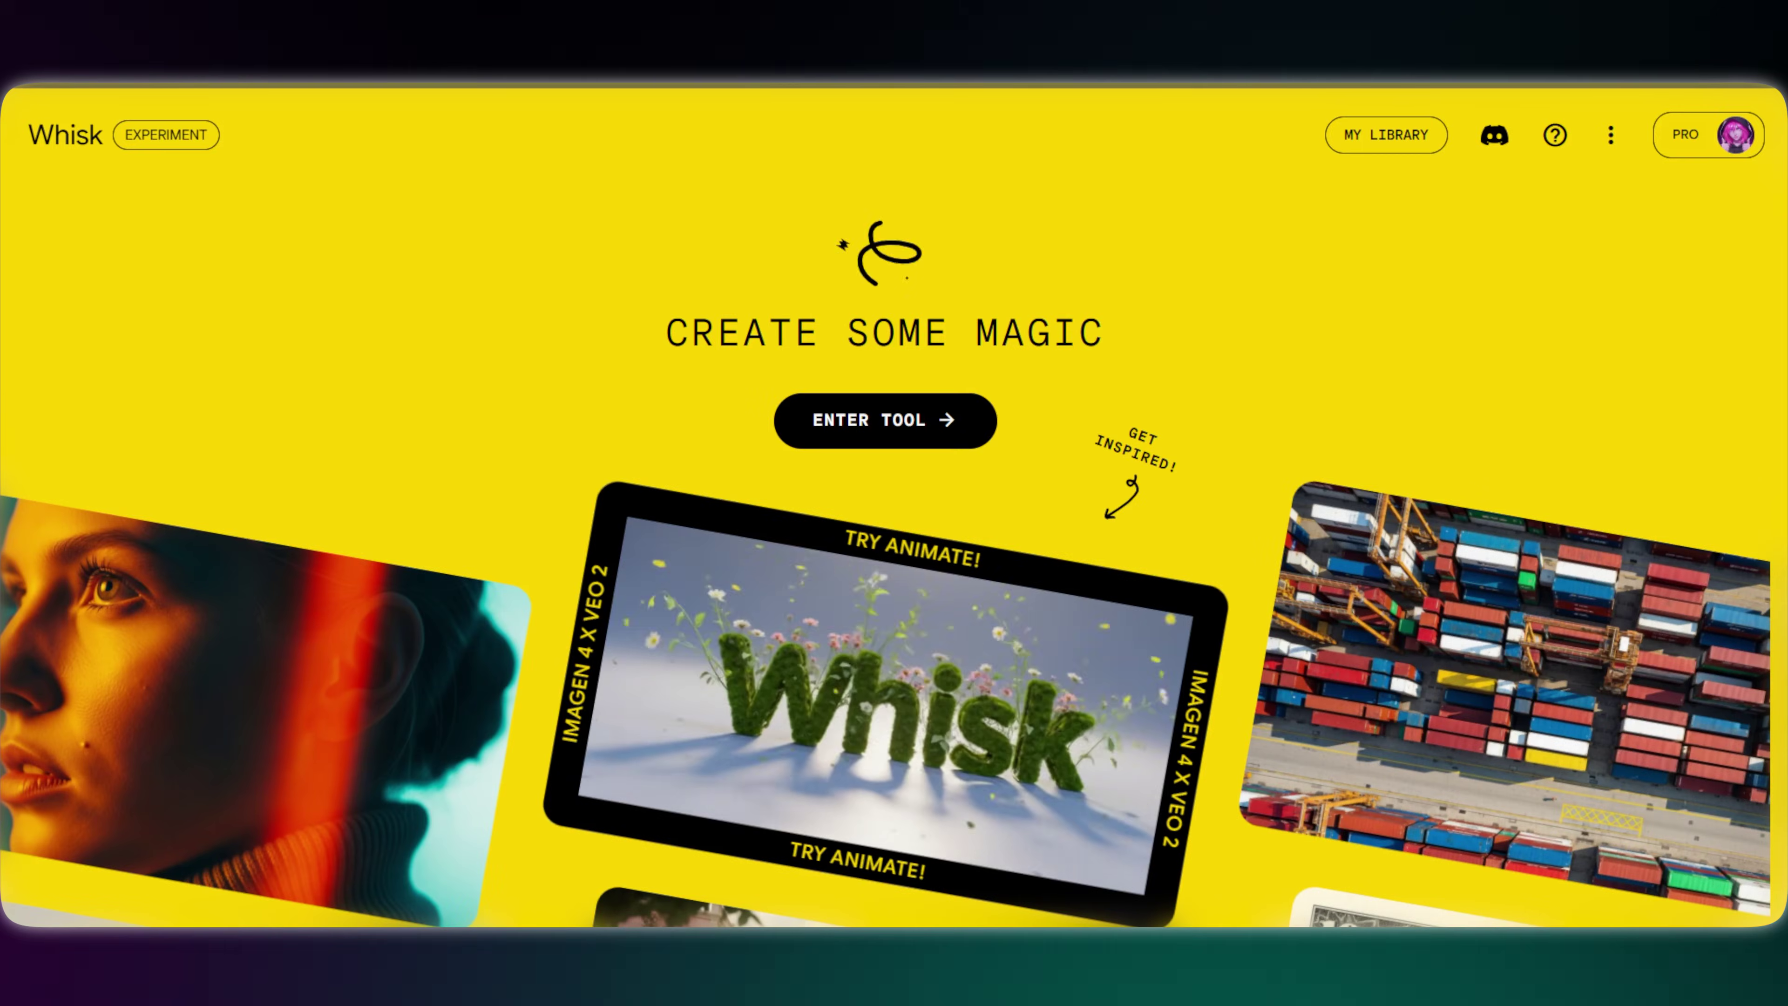
# Switch to Whisk, browse its inspiration gallery and enter the tool
pyautogui.scroll(-8, 1016, 833)
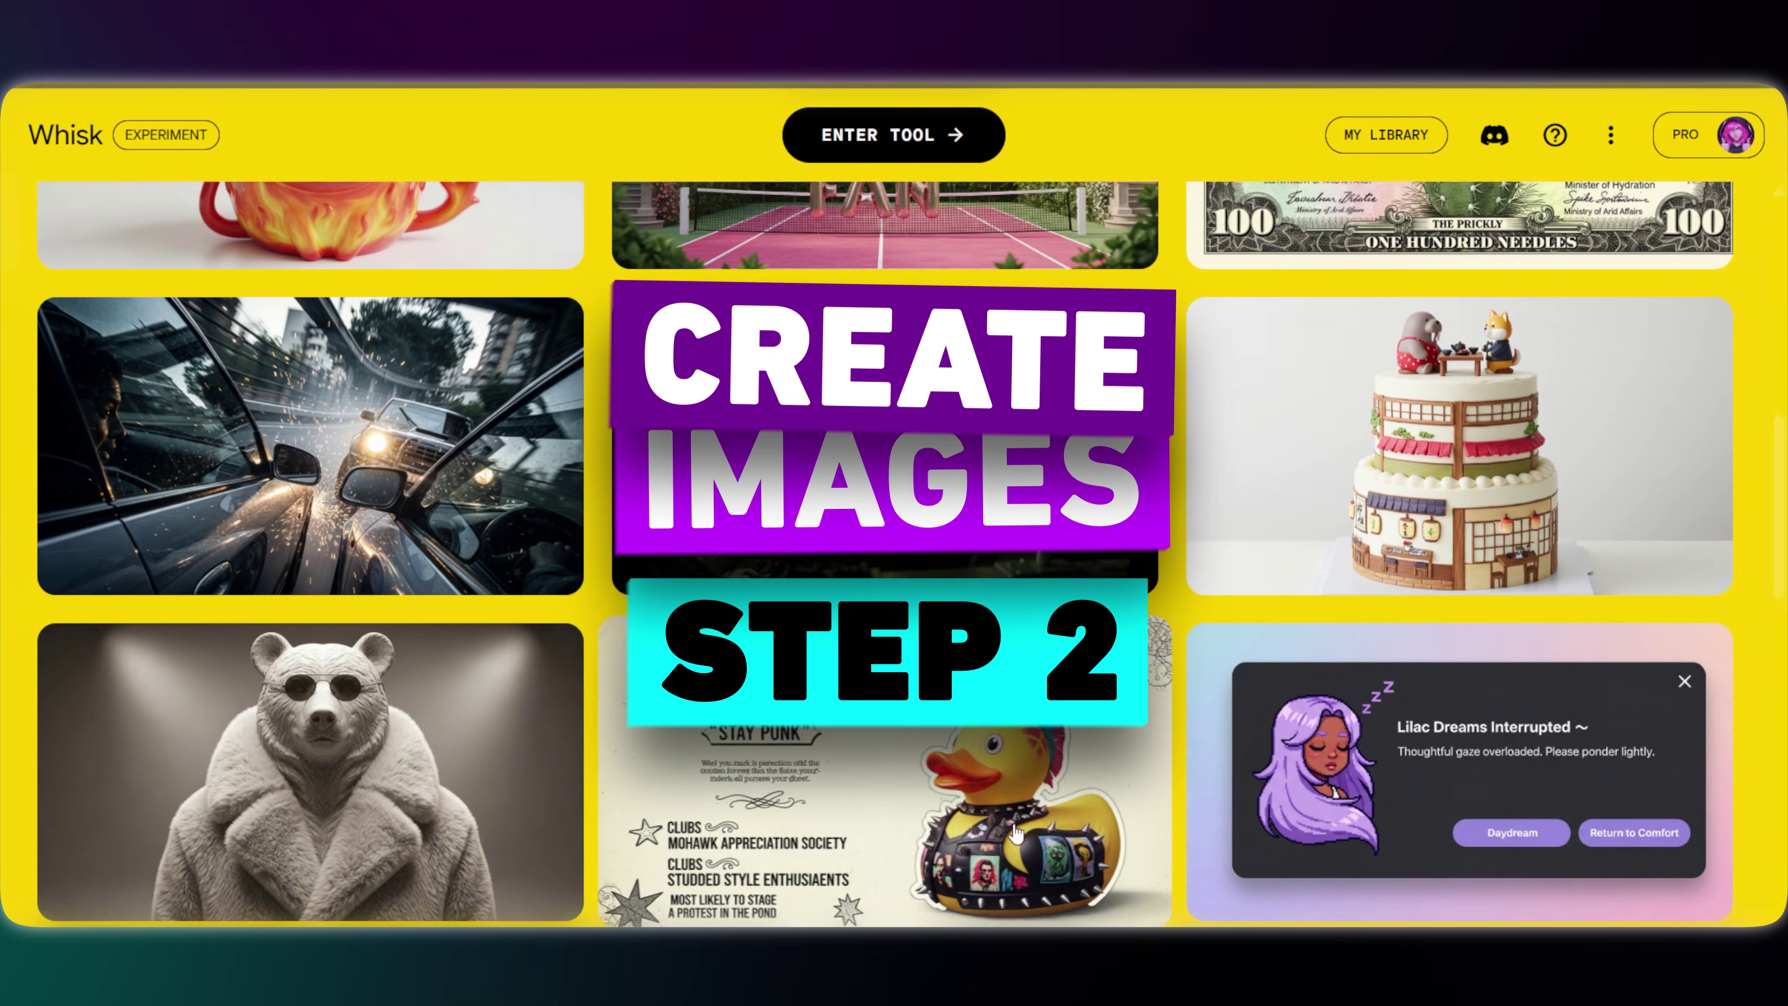
pyautogui.scroll(-15, 1016, 833)
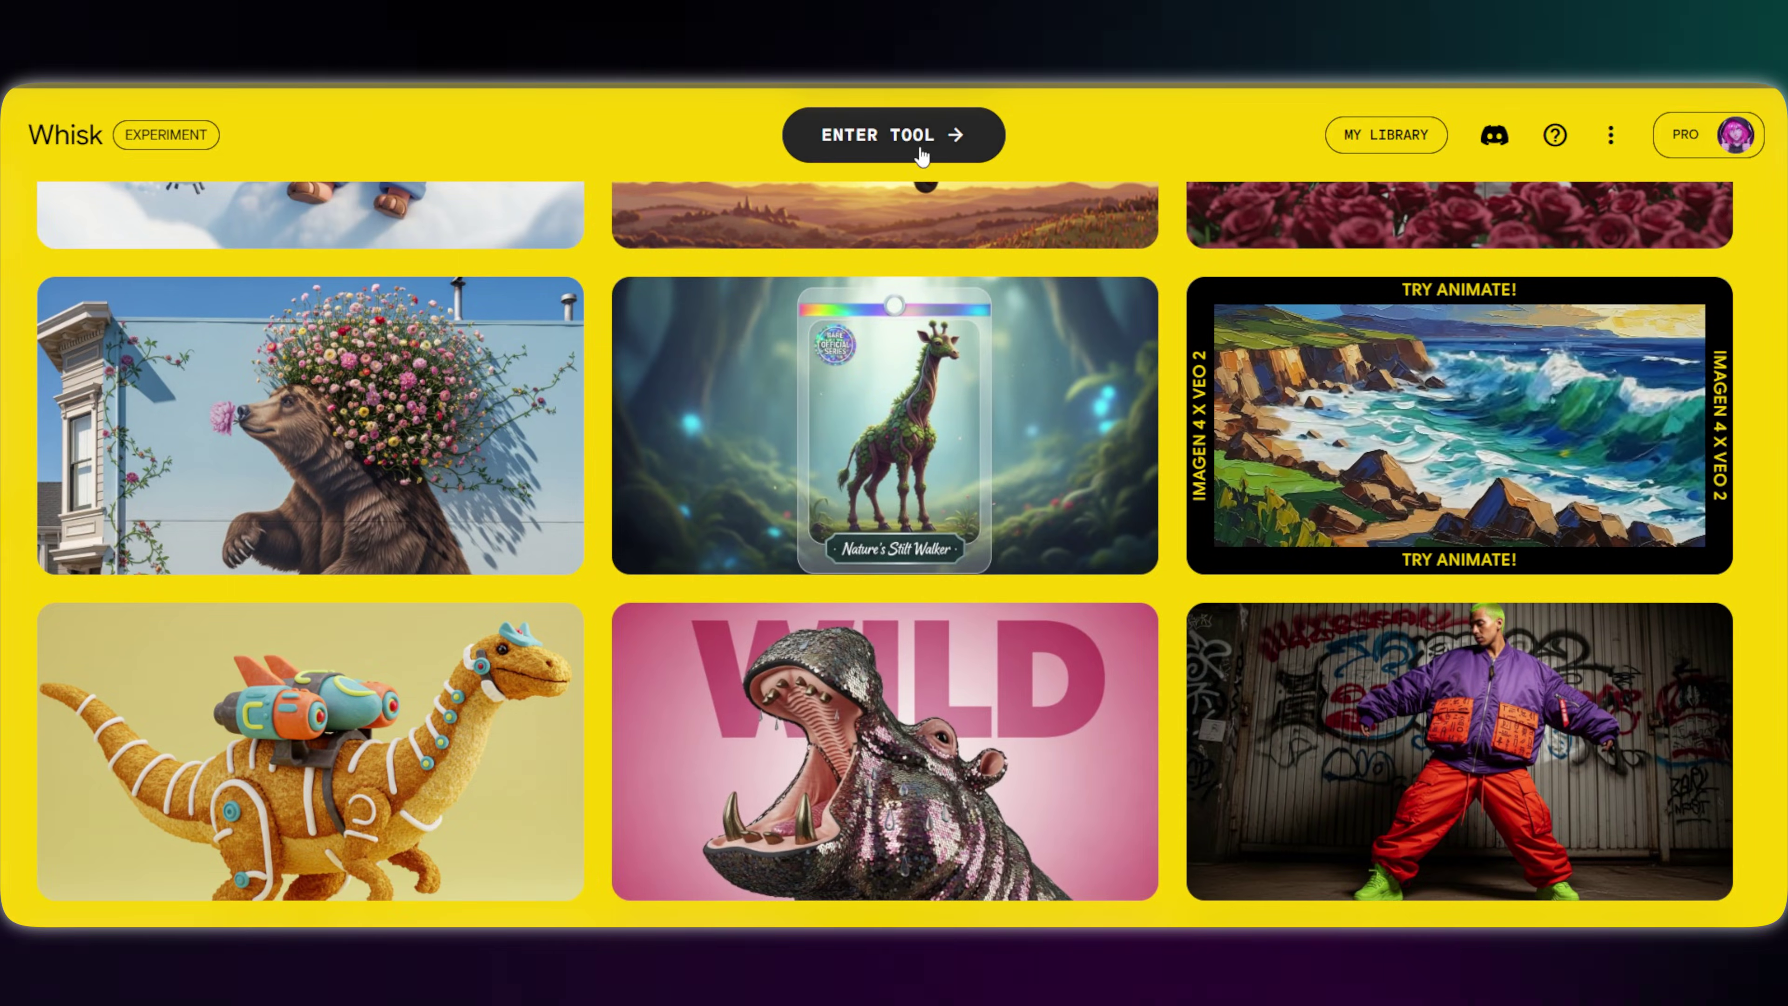
pyautogui.click(920, 154)
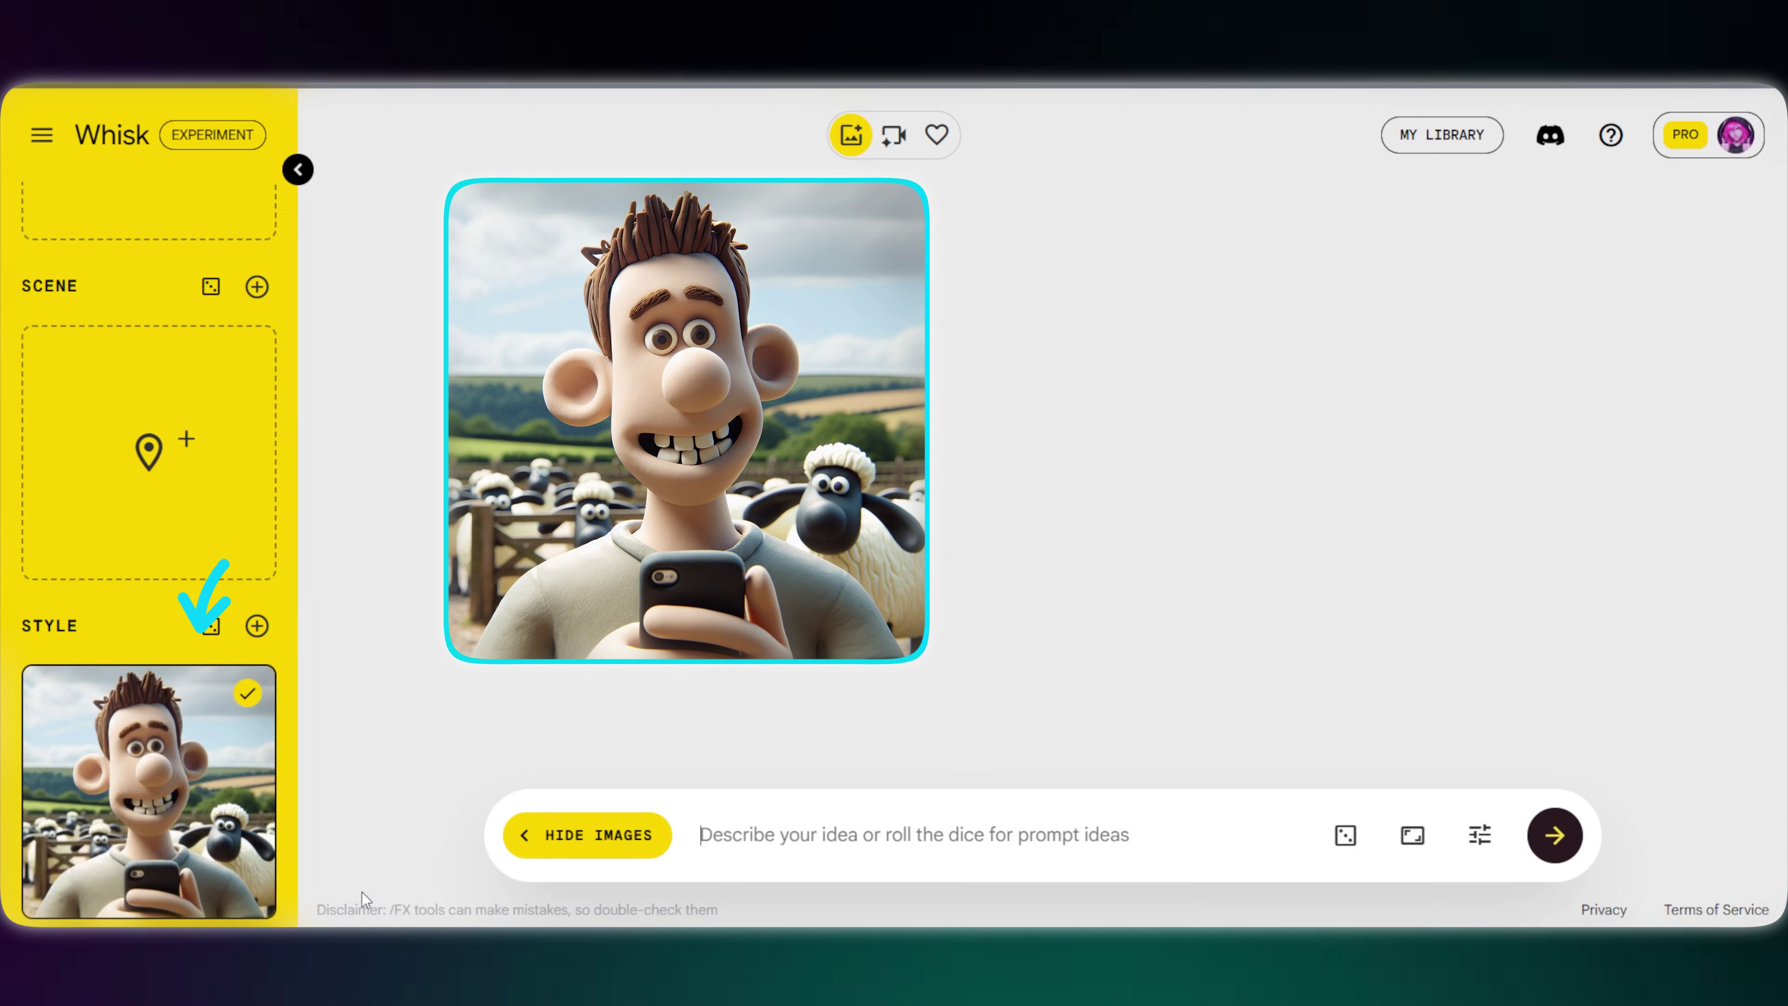
# Collapse the reference images and generate images from the stop-motion prompt for the goofy young man holding a small net
pyautogui.click(298, 169)
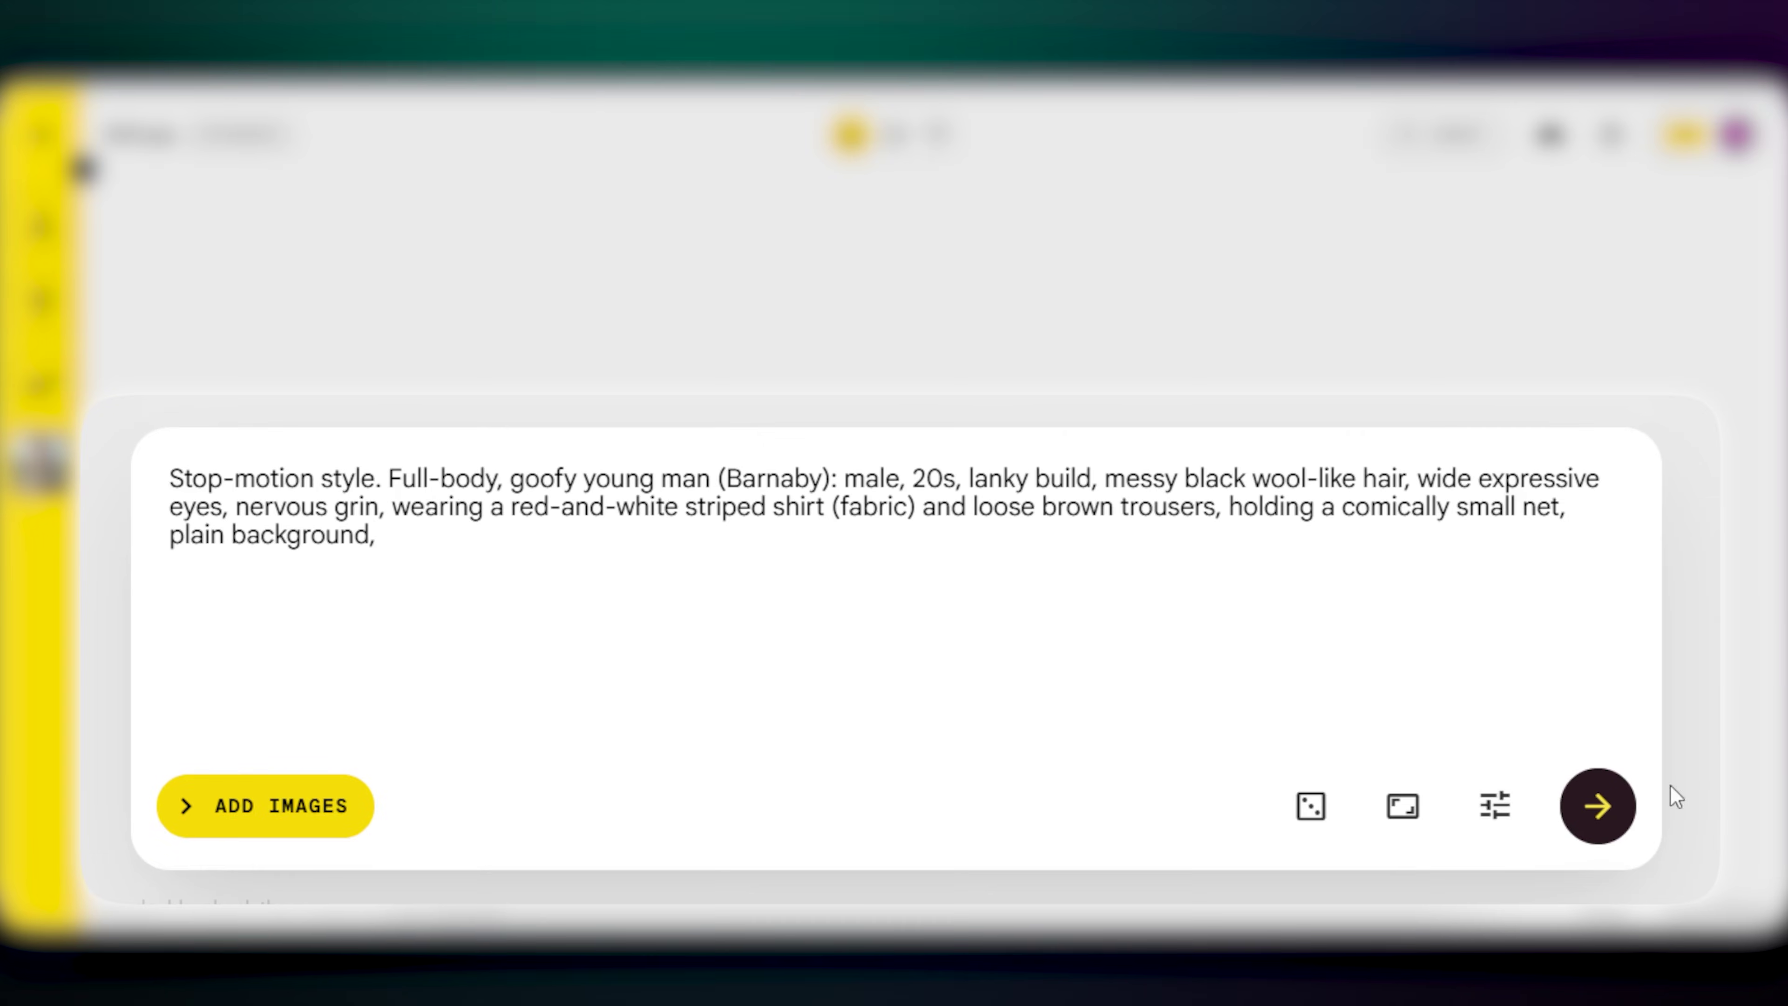
pyautogui.click(1604, 810)
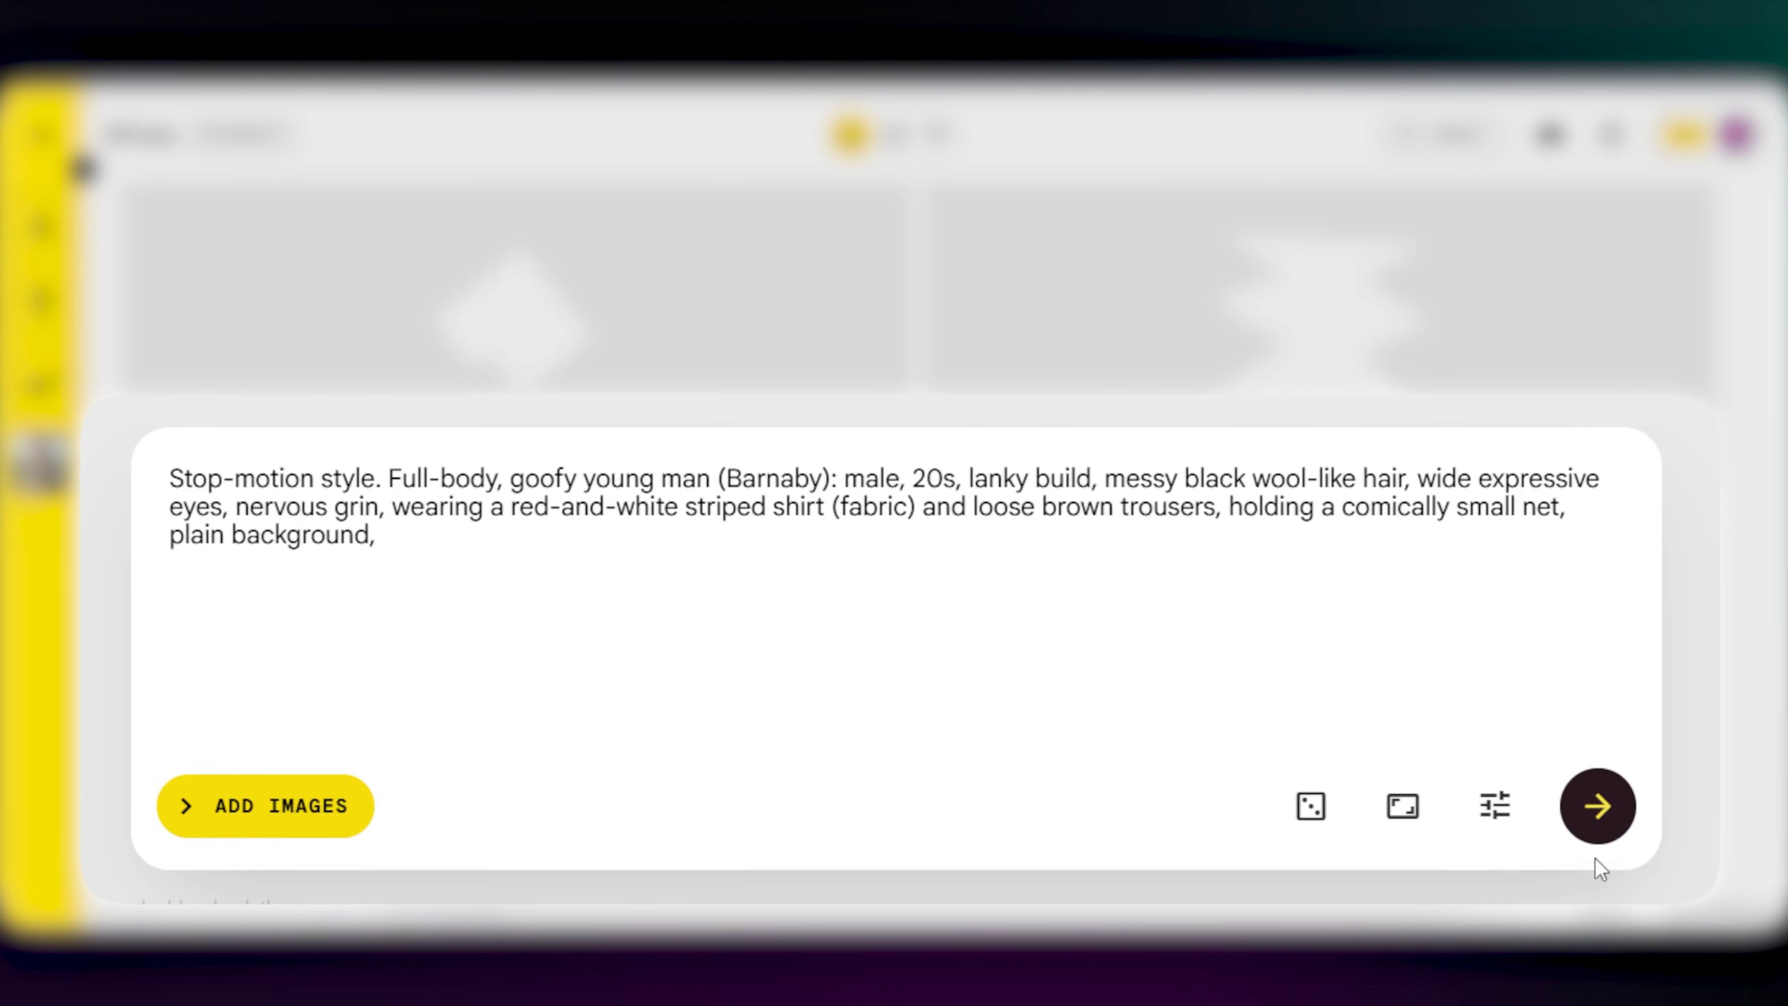
# Set the aspect ratio to portrait 9:16 and generate the young man's character images again
pyautogui.click(1403, 808)
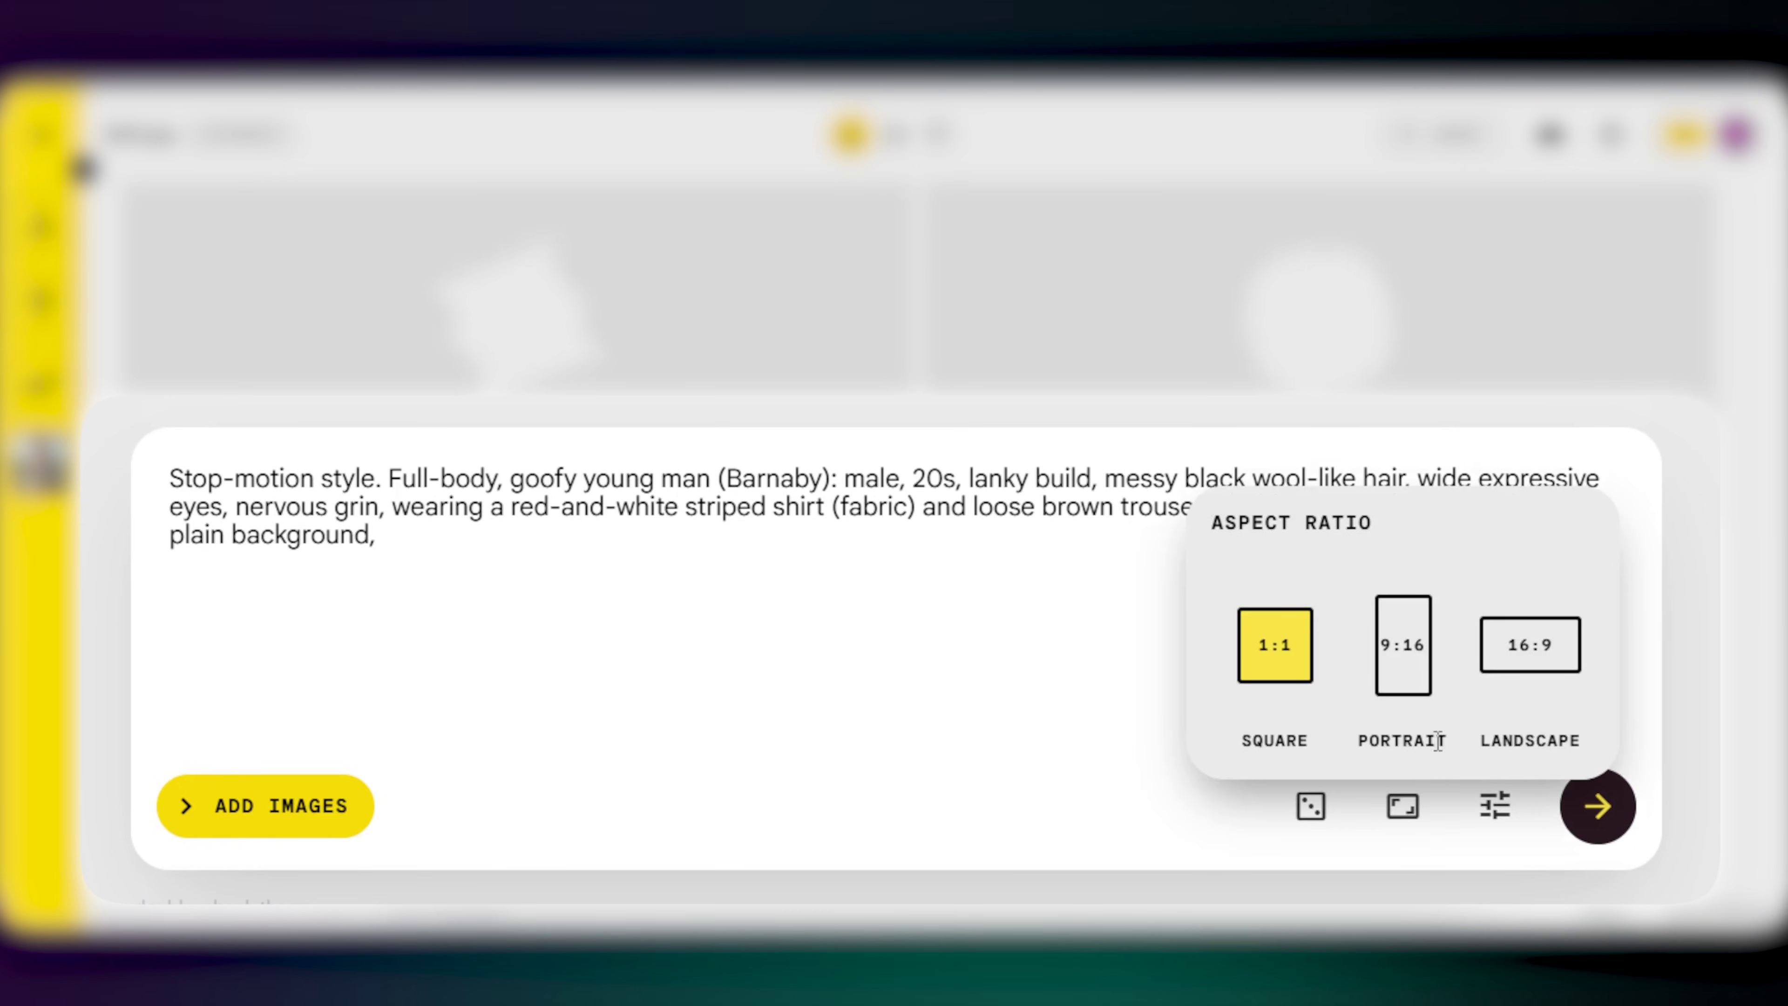
pyautogui.click(1403, 644)
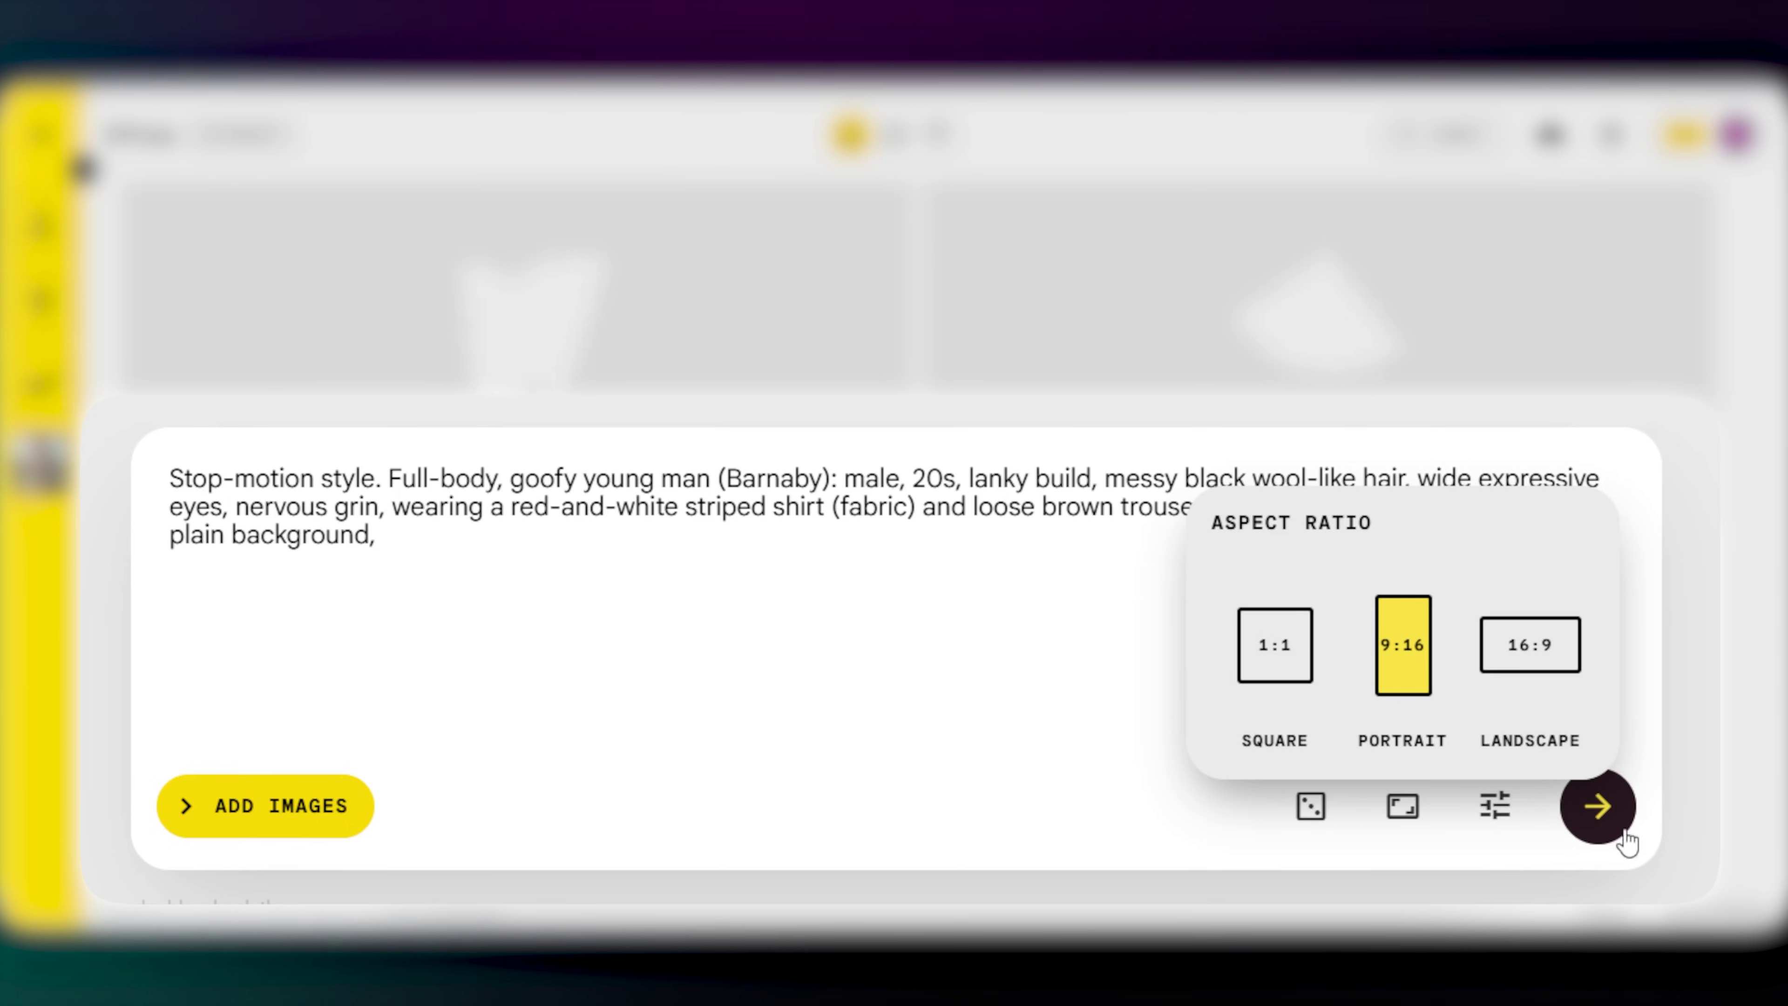
pyautogui.click(1612, 842)
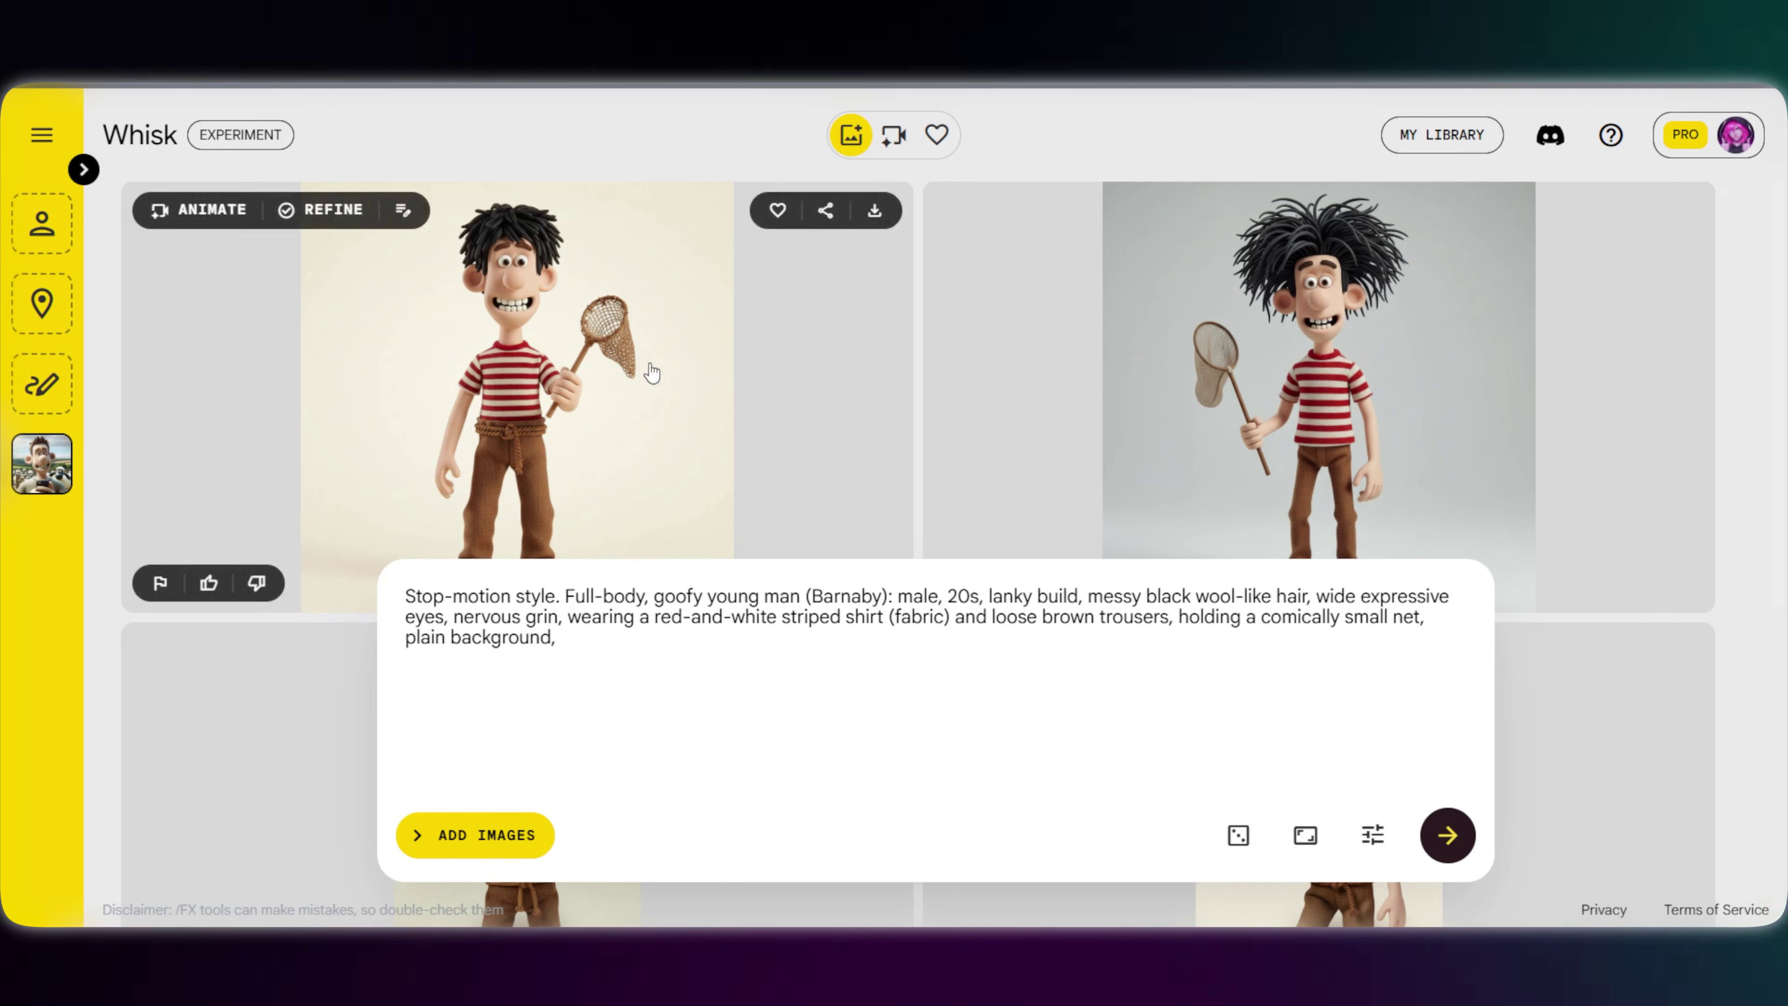
# Look over the generated character images and the scene images made from the stop-motion prompts
pyautogui.click(692, 369)
pyautogui.click(1391, 92)
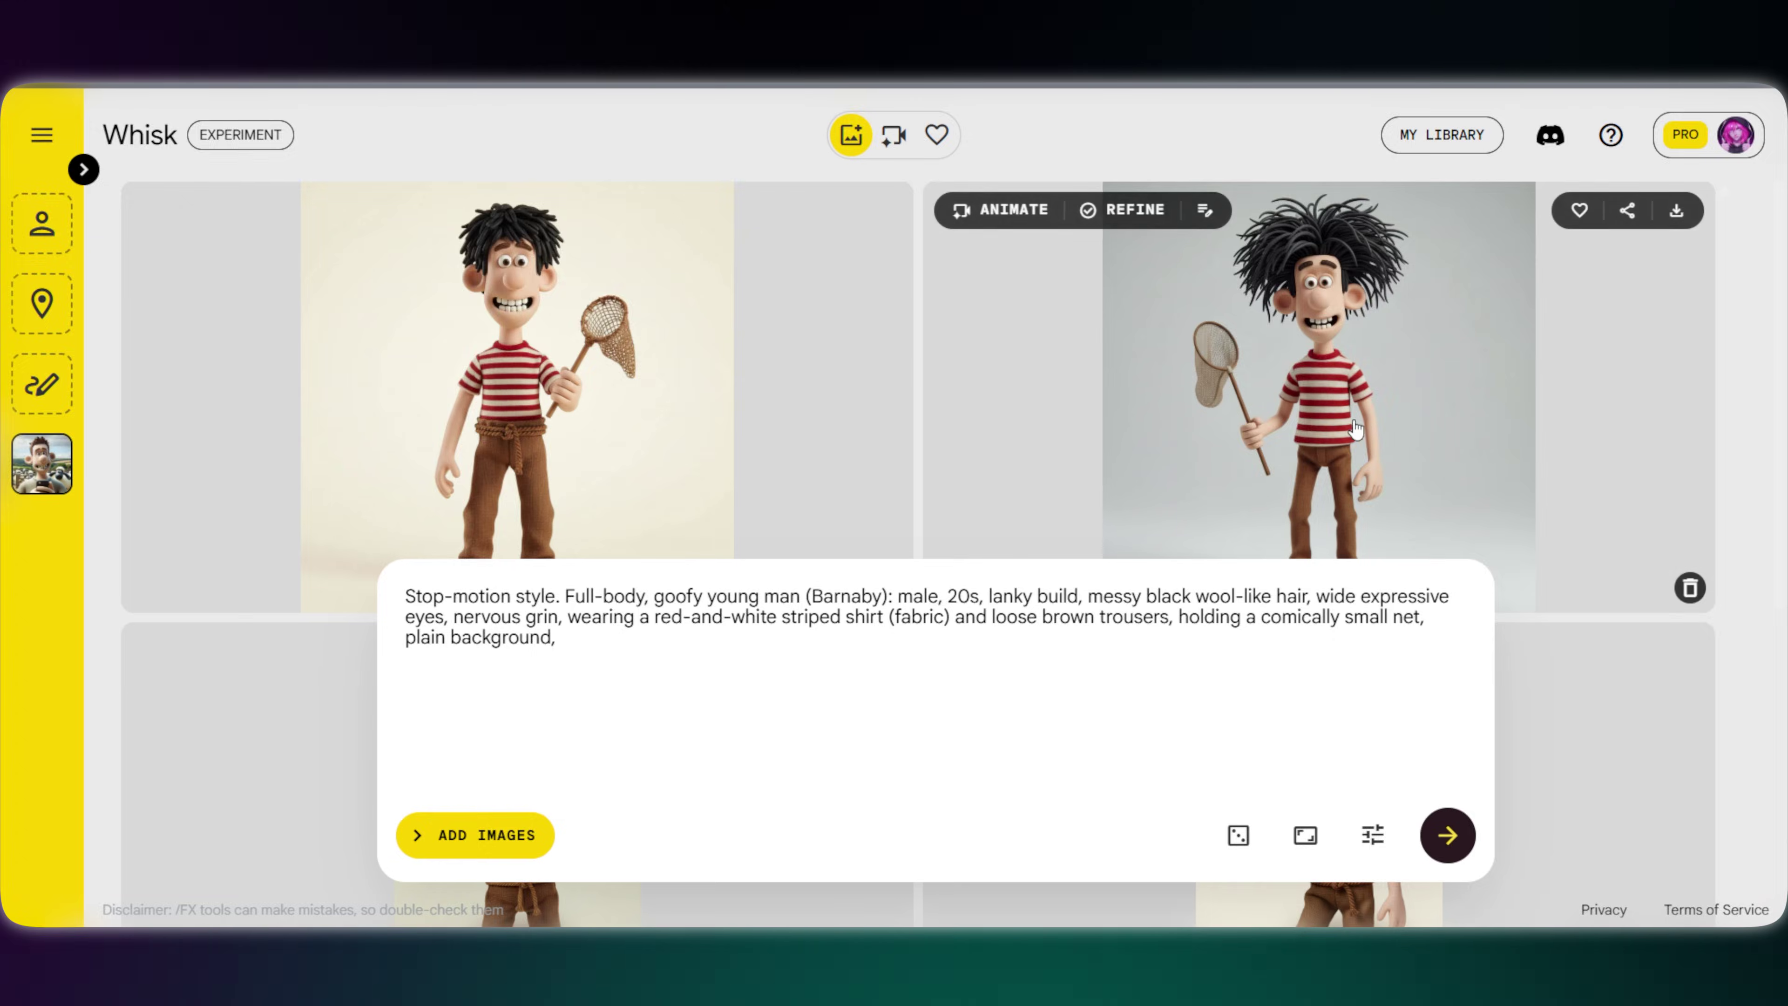
pyautogui.click(1166, 538)
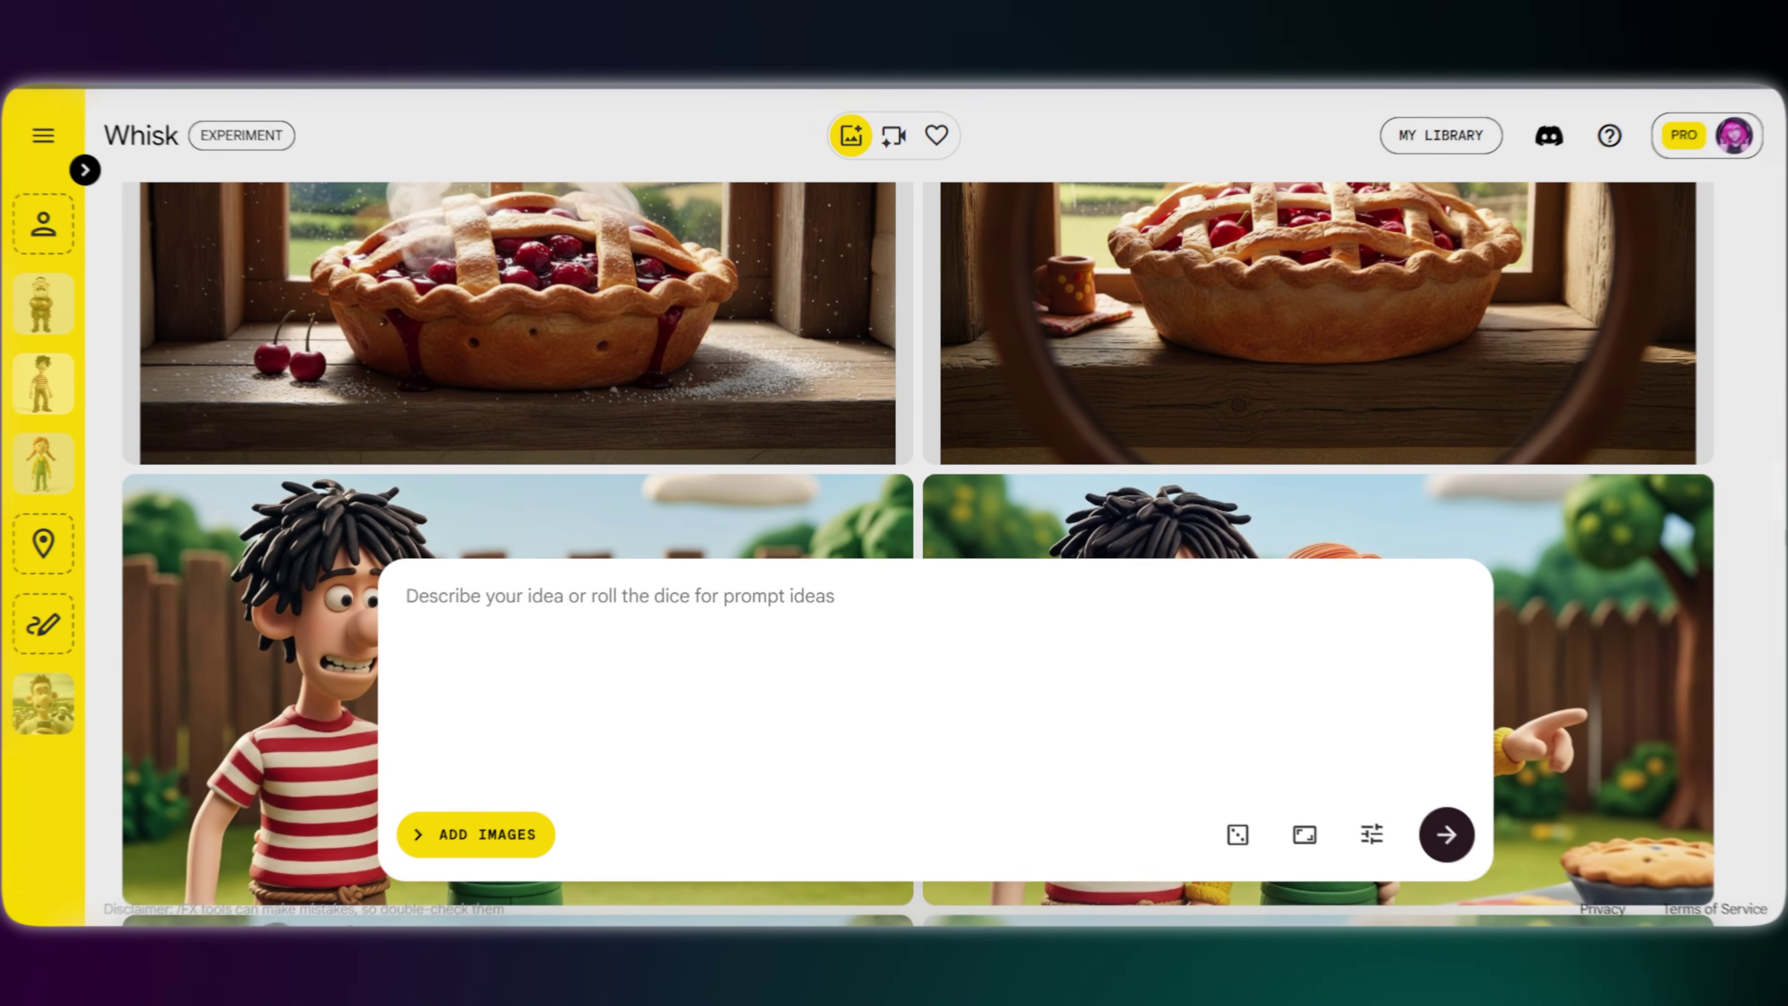
pyautogui.scroll(-2, 915, 493)
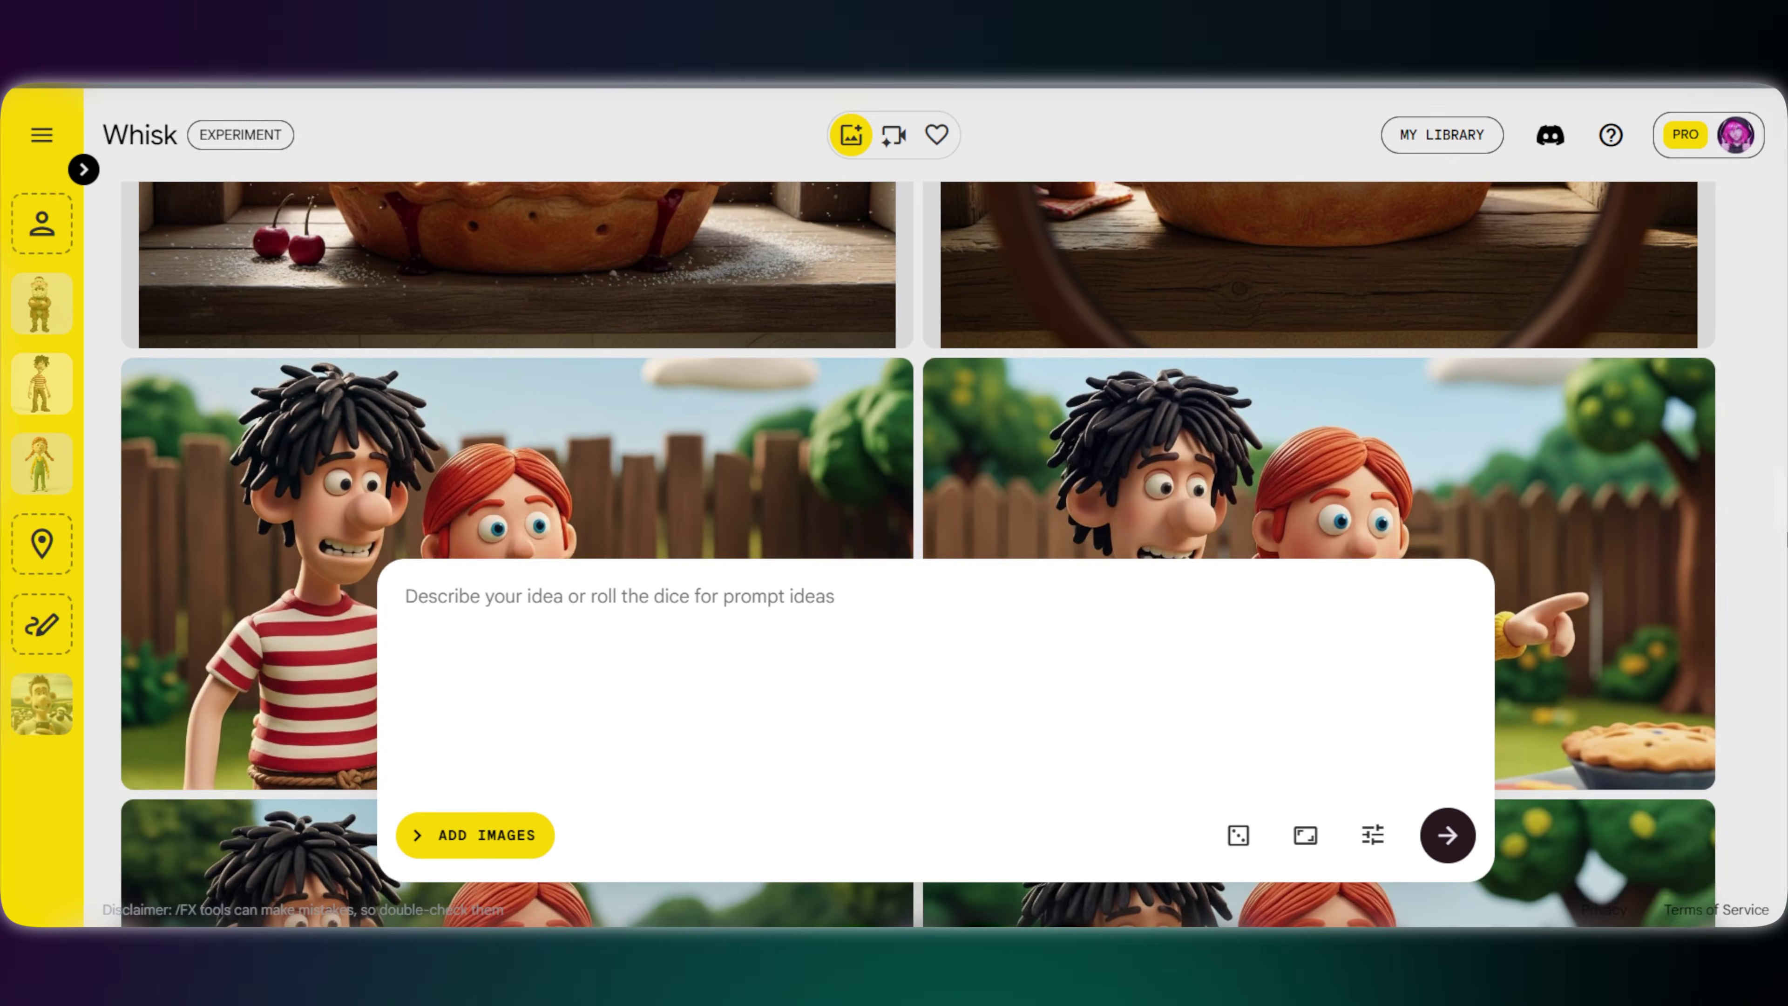
# Look through the remaining stop-motion scene images generated in Whisk, down to the tricycle chase with the pie
pyautogui.scroll(-10, 915, 493)
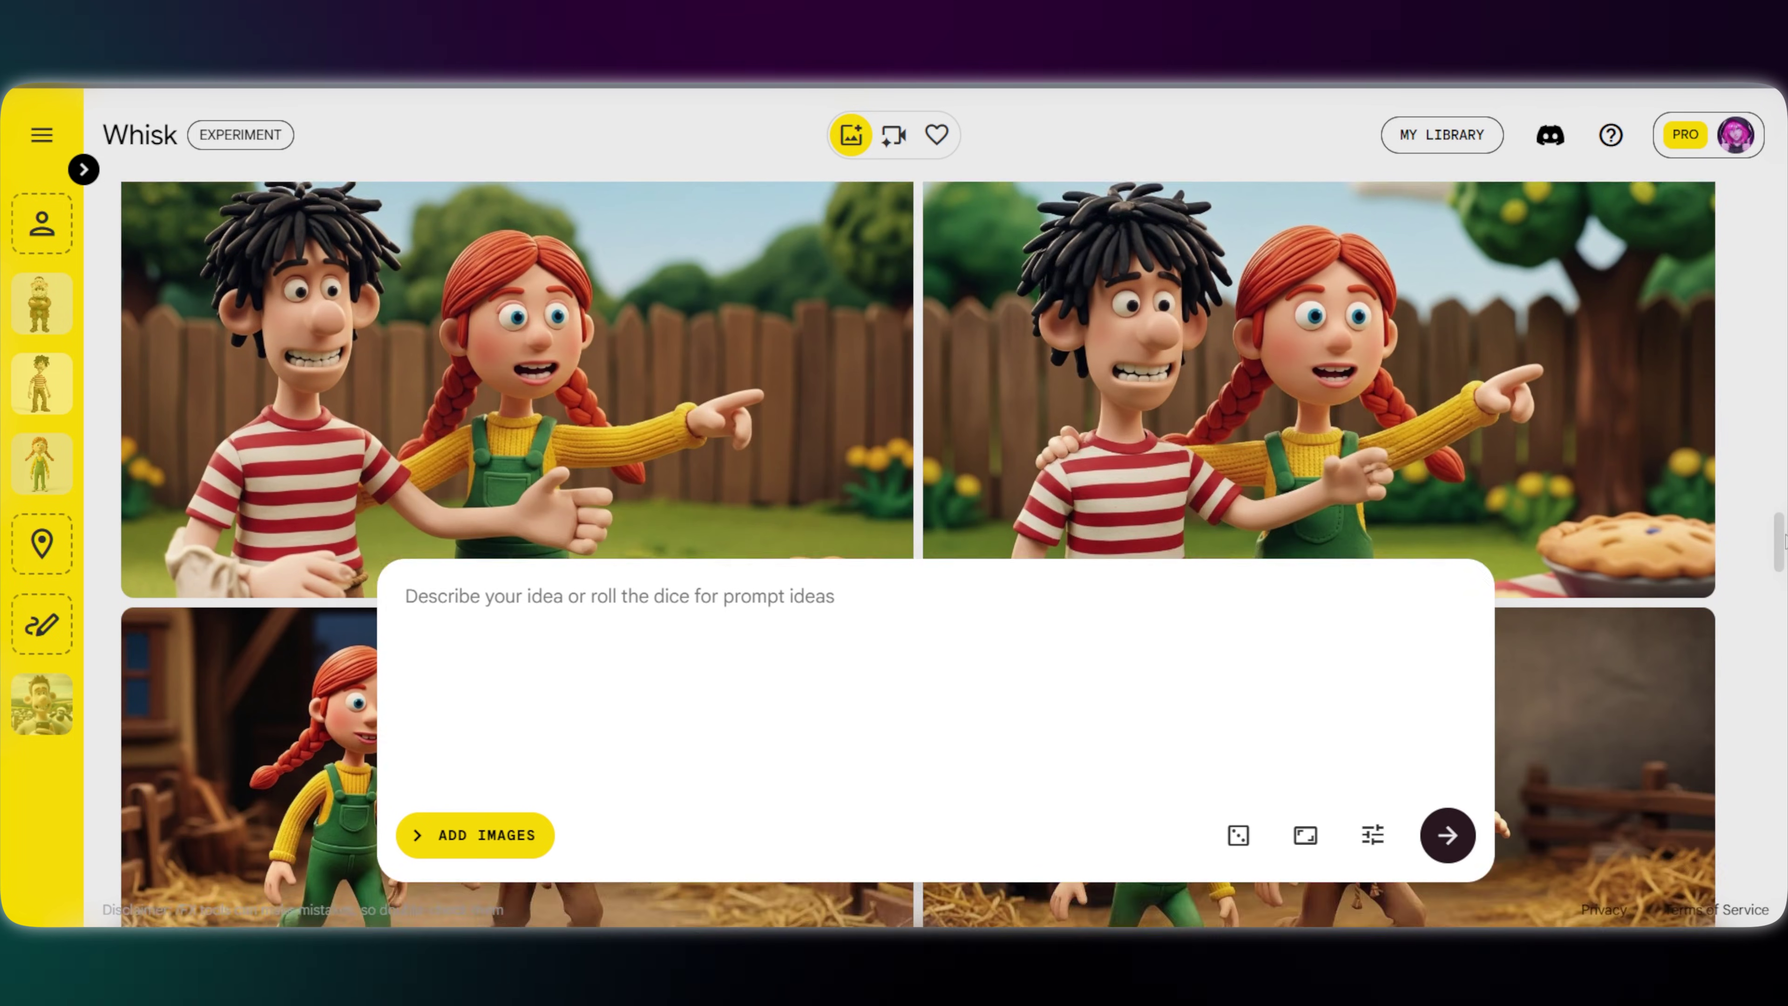
pyautogui.scroll(-10, 915, 493)
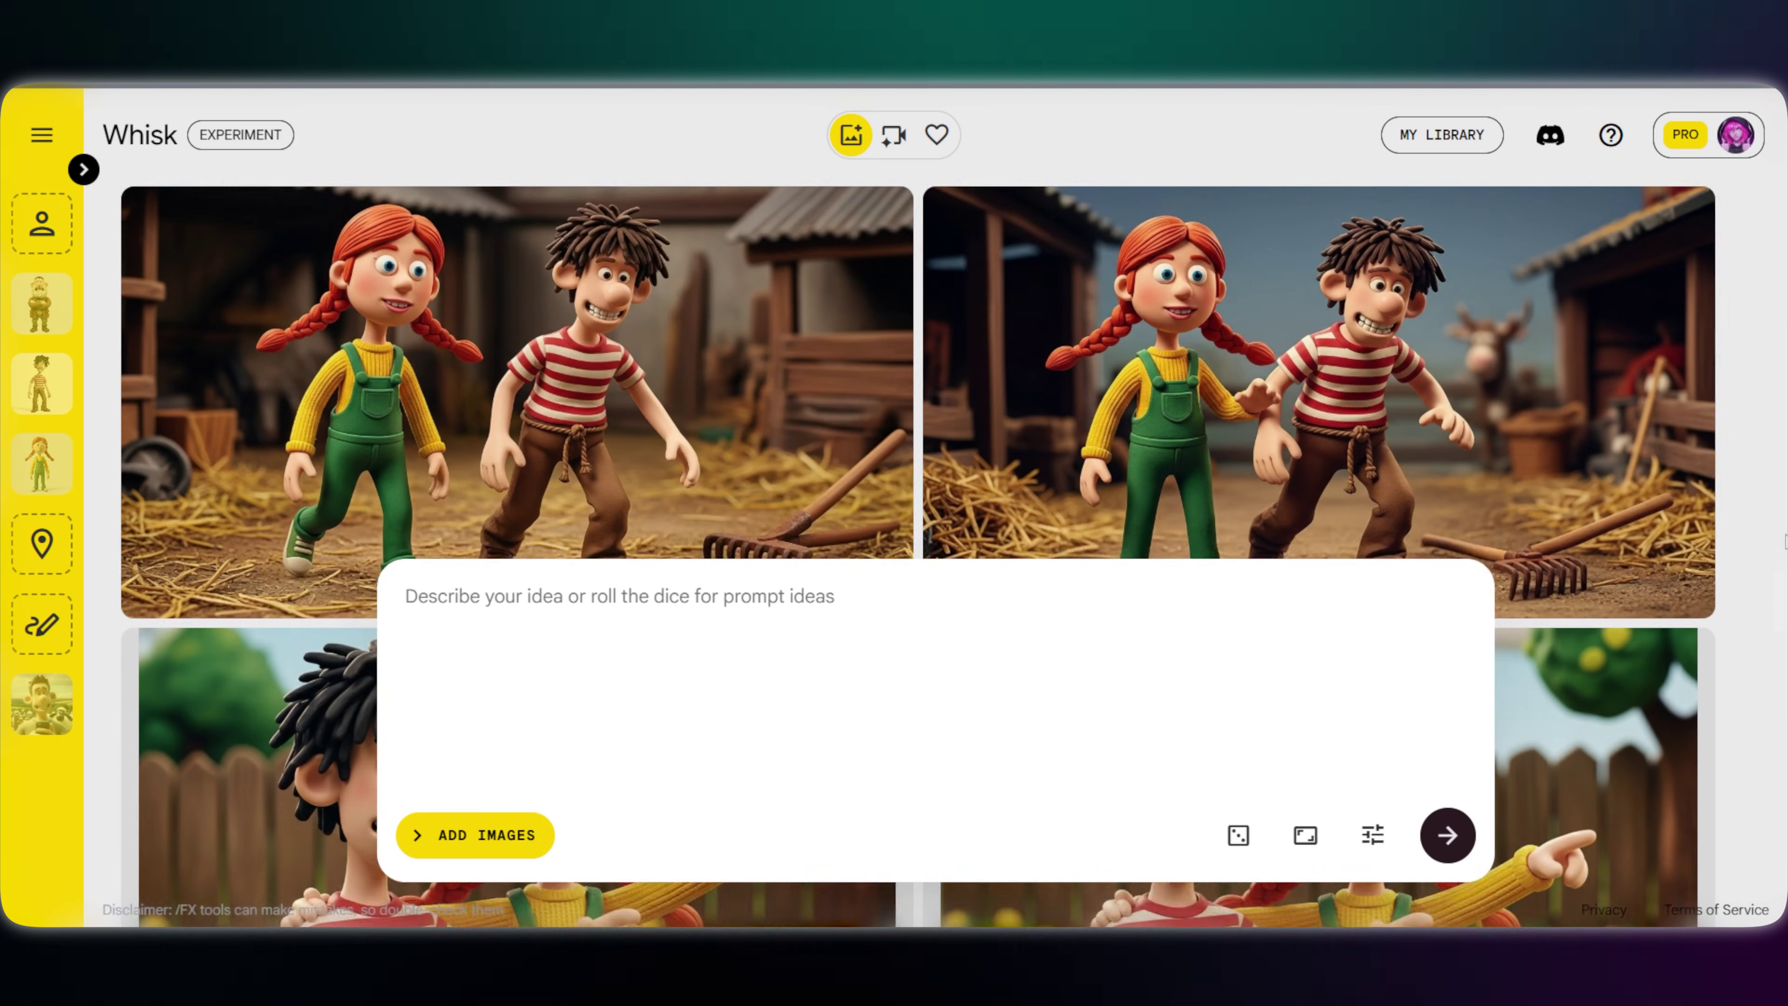
pyautogui.scroll(-10, 916, 493)
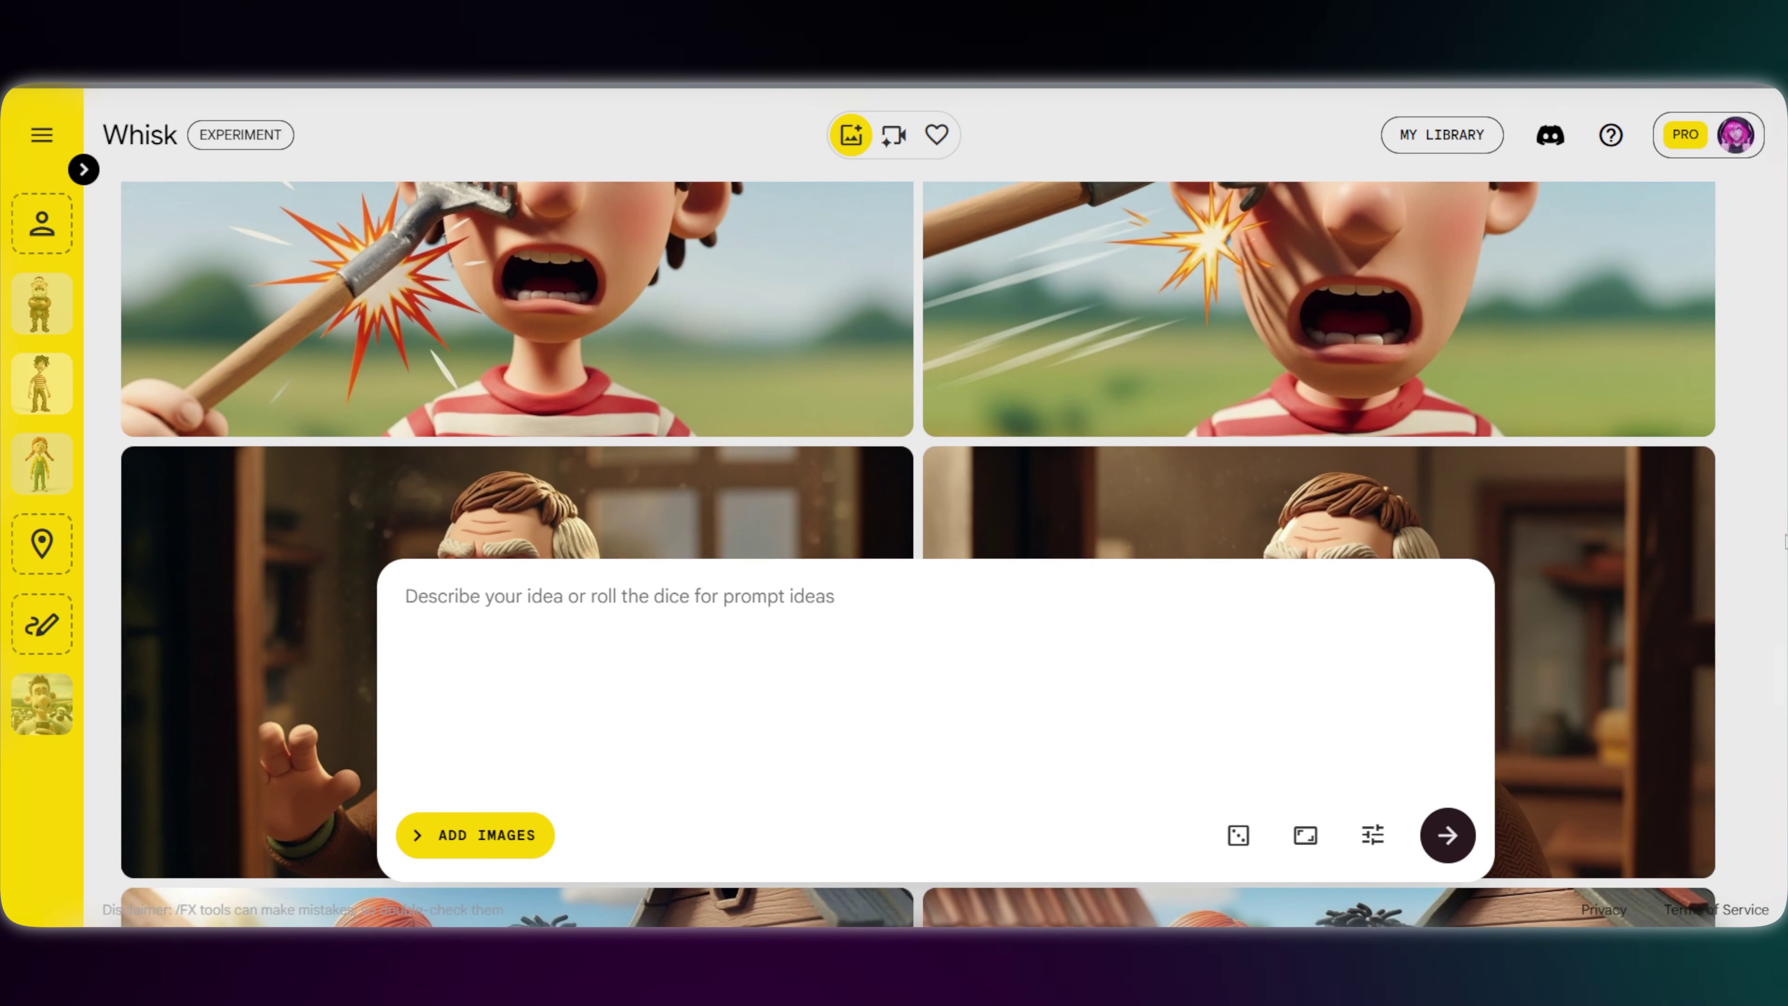
pyautogui.scroll(-10, 915, 493)
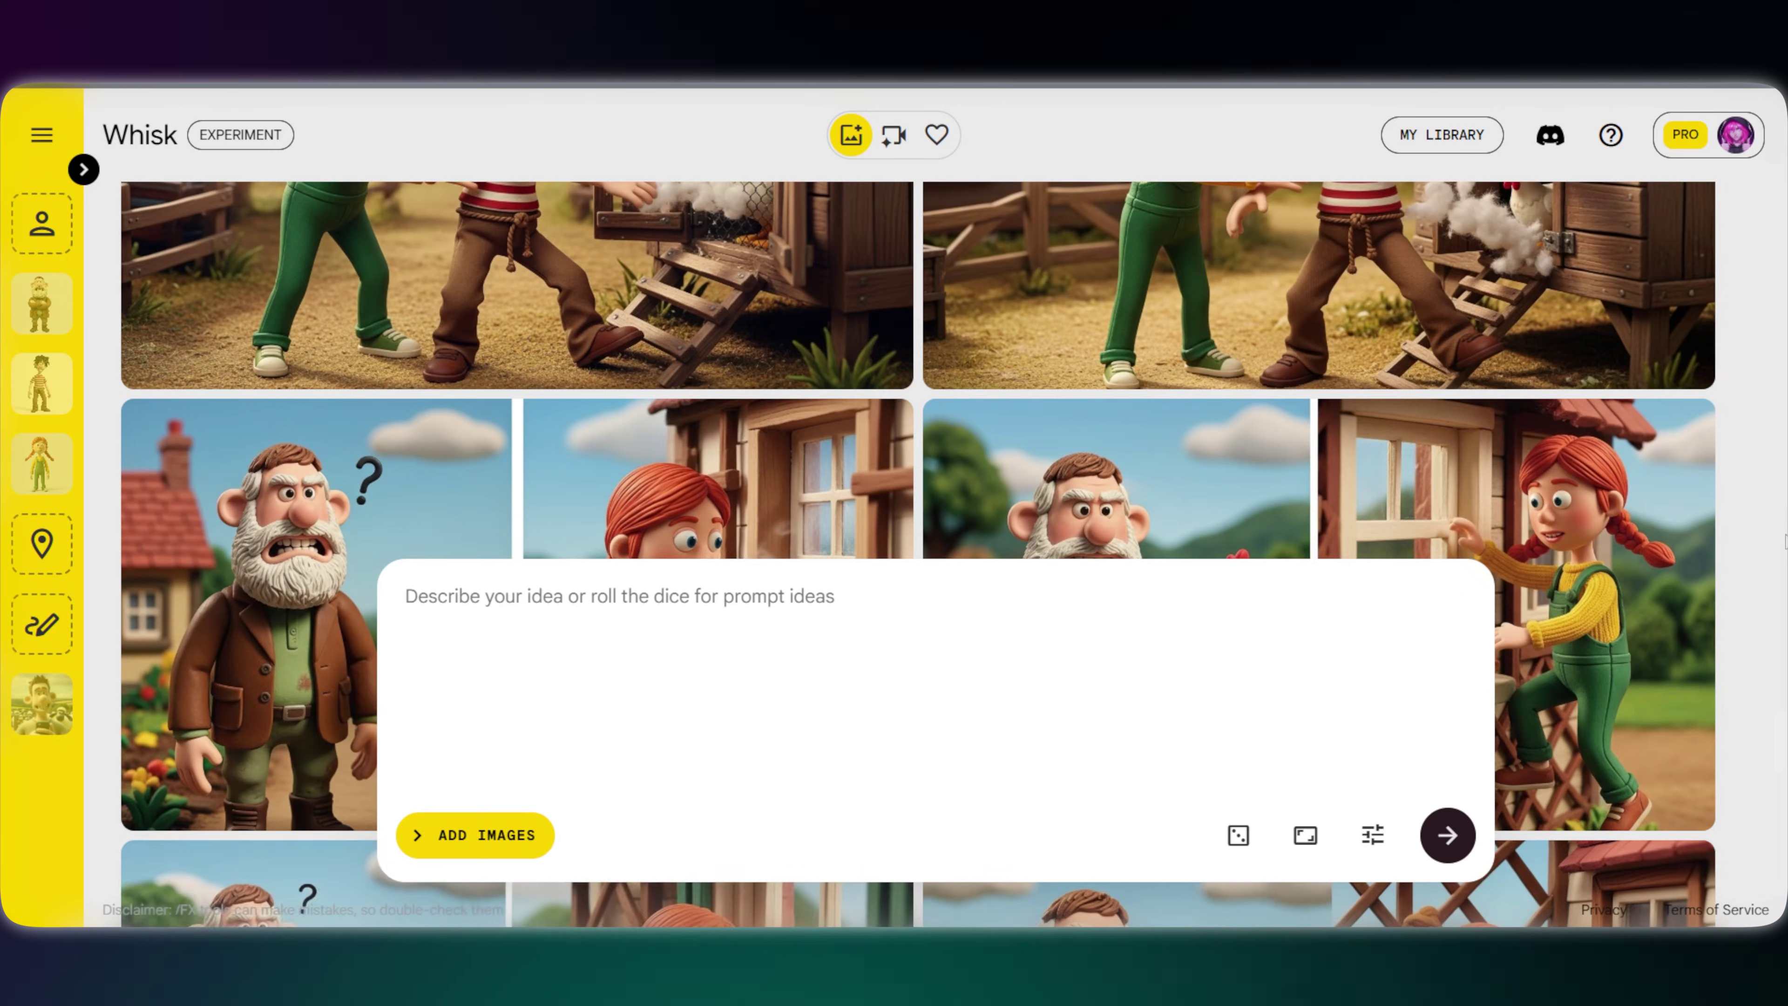
pyautogui.scroll(-10, 915, 493)
pyautogui.scroll(-10, 915, 493)
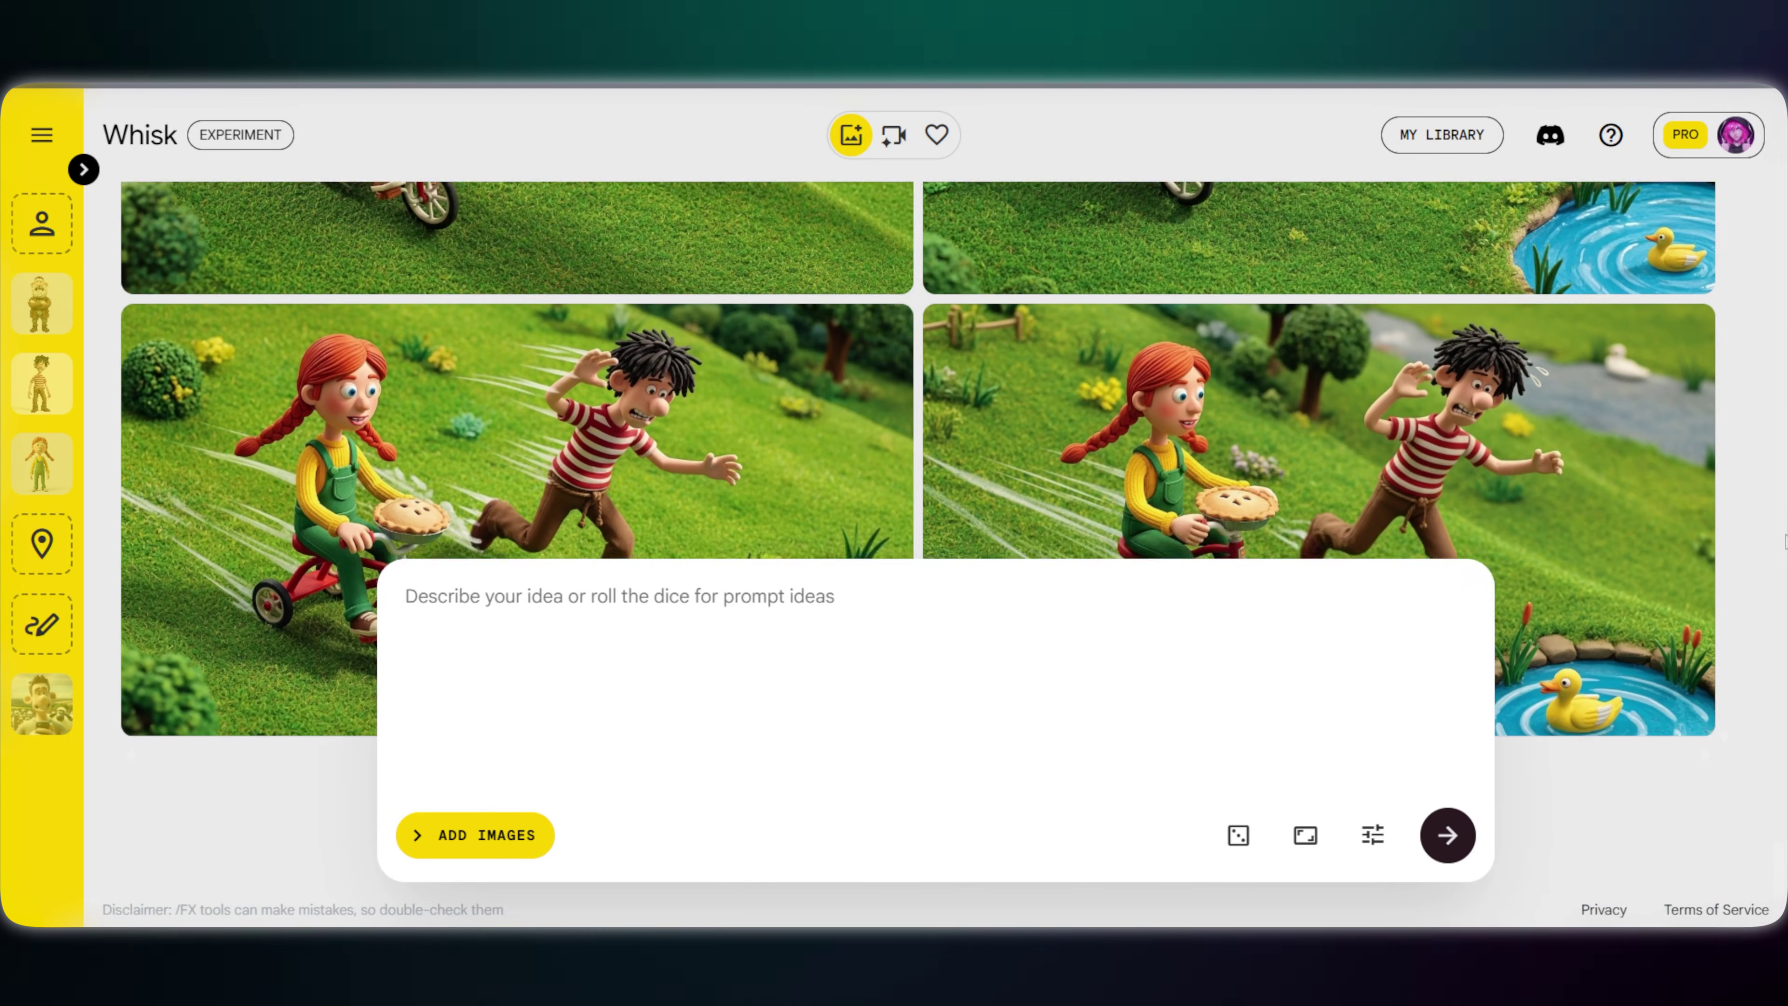
pyautogui.scroll(-3, 915, 423)
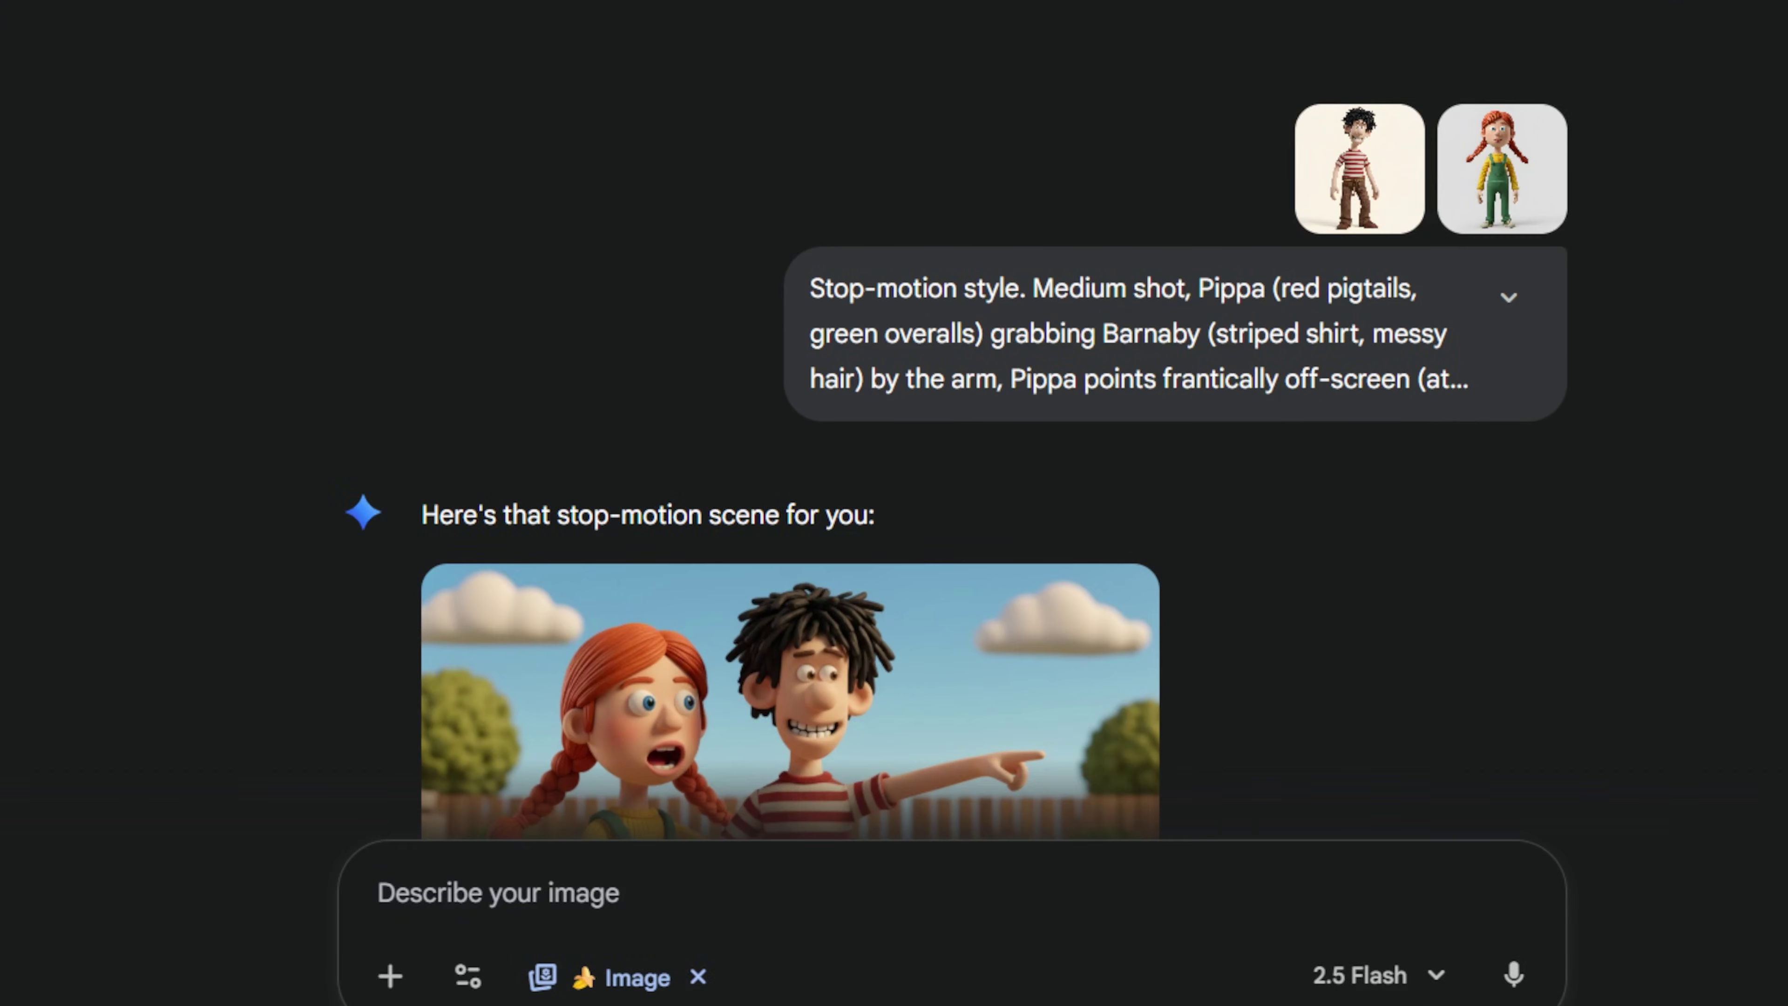
# Switch to the Gemini chat and compare its stop-motion scene images with the character references and prompts used
pyautogui.scroll(-15, 894, 493)
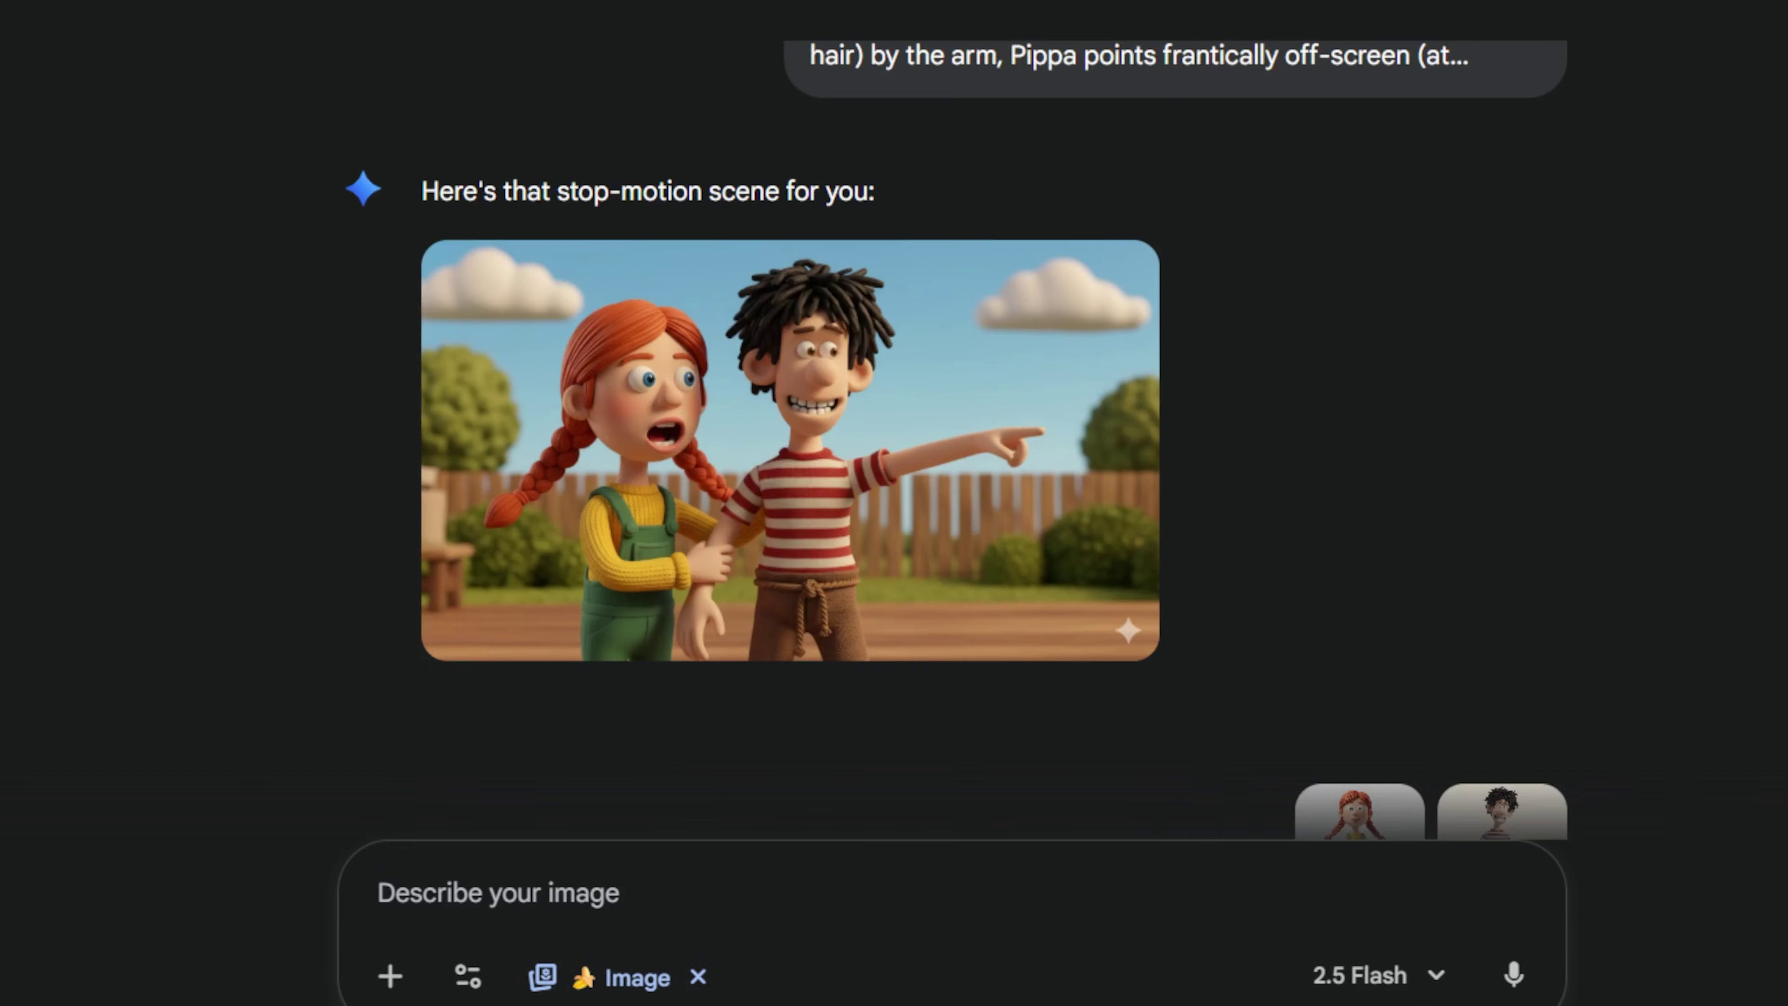
pyautogui.scroll(-10, 894, 493)
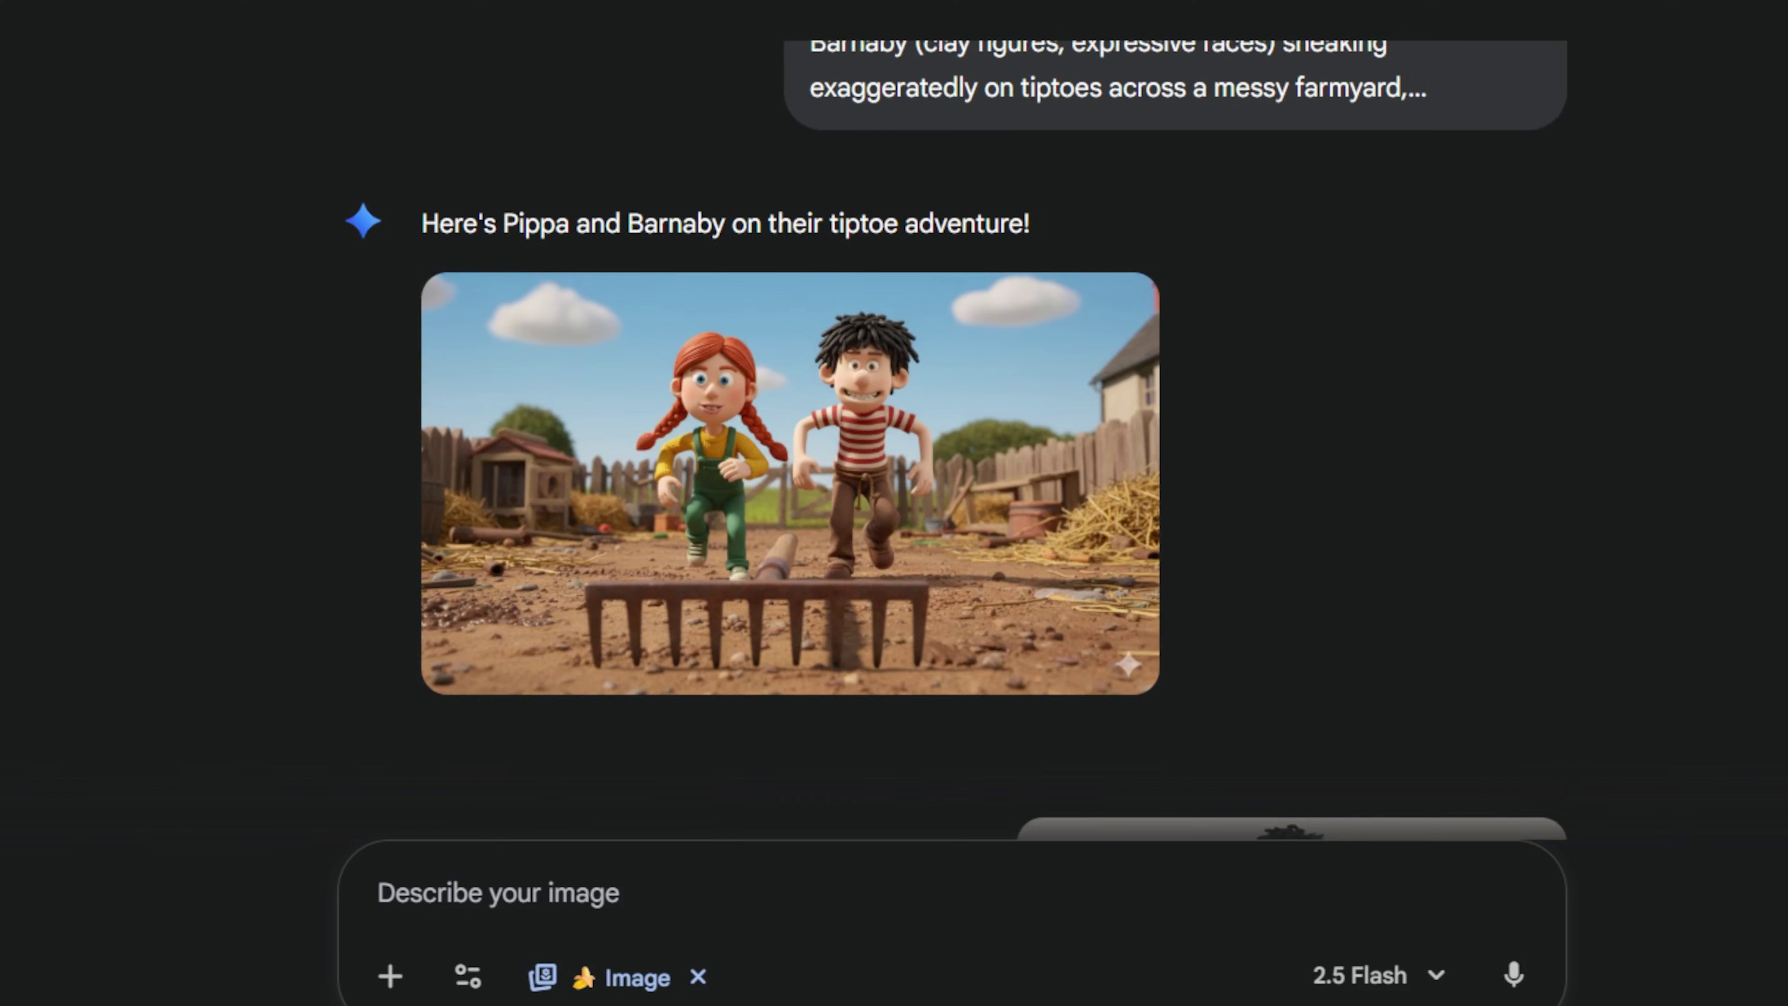
pyautogui.scroll(-10, 894, 493)
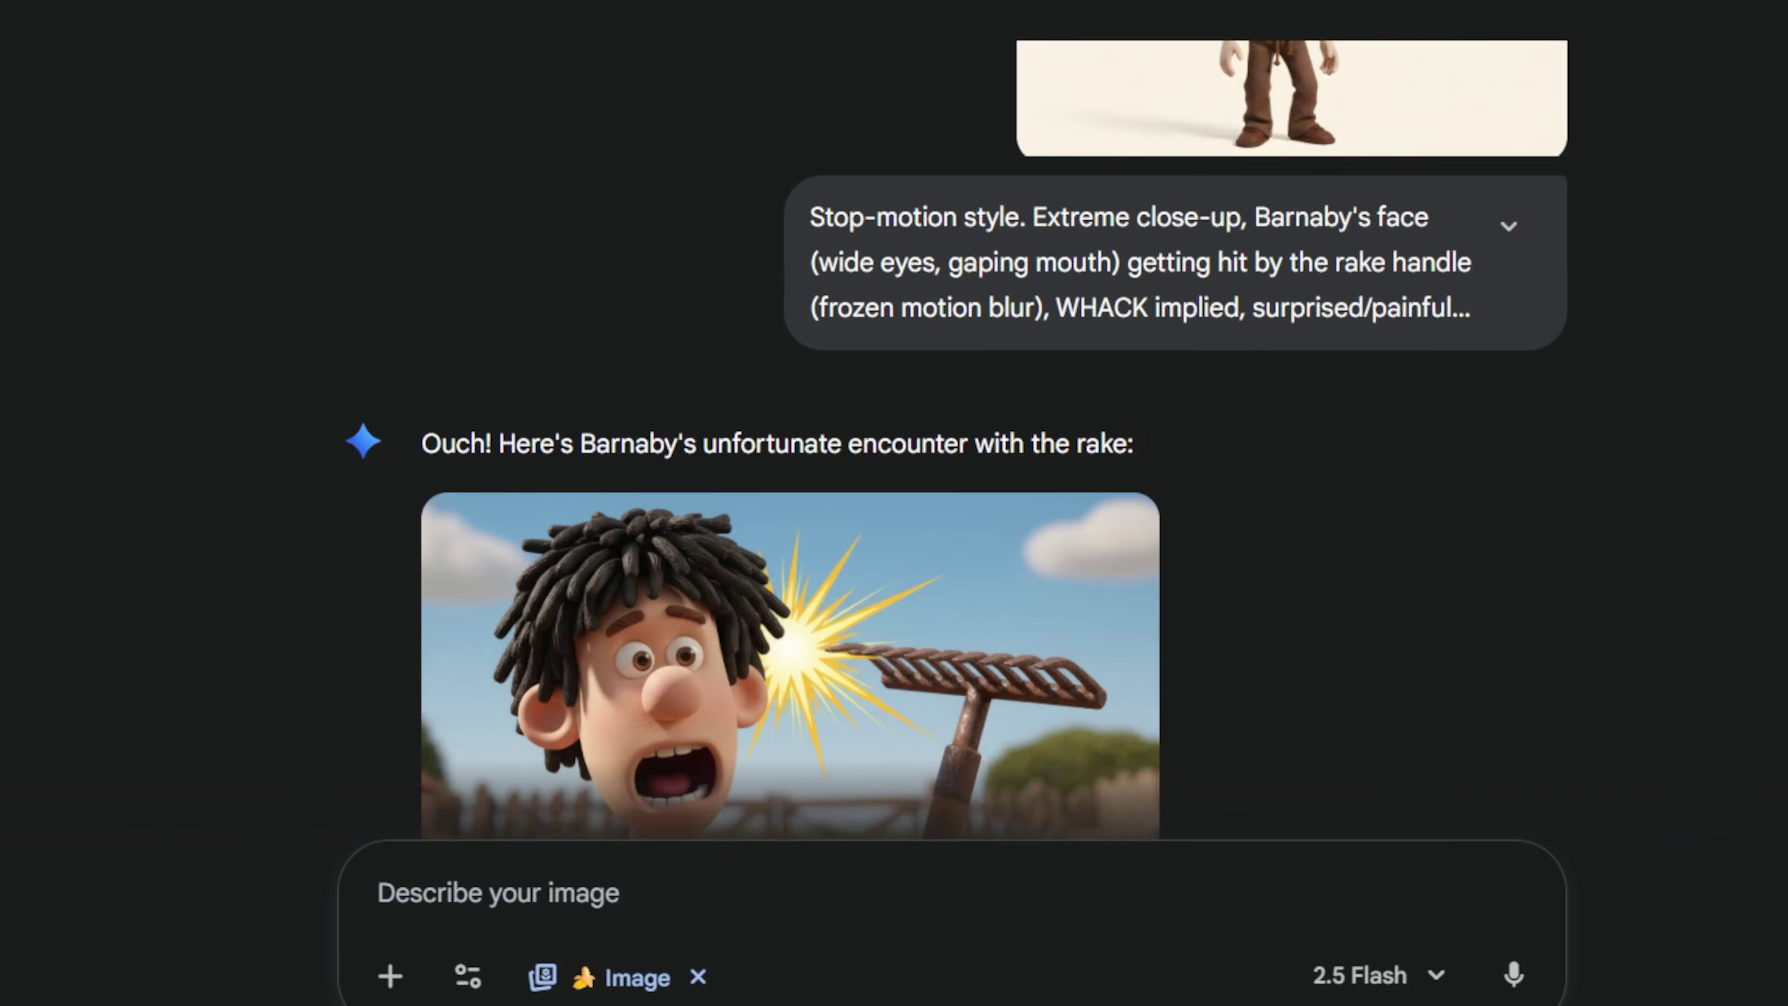
pyautogui.scroll(-15, 894, 493)
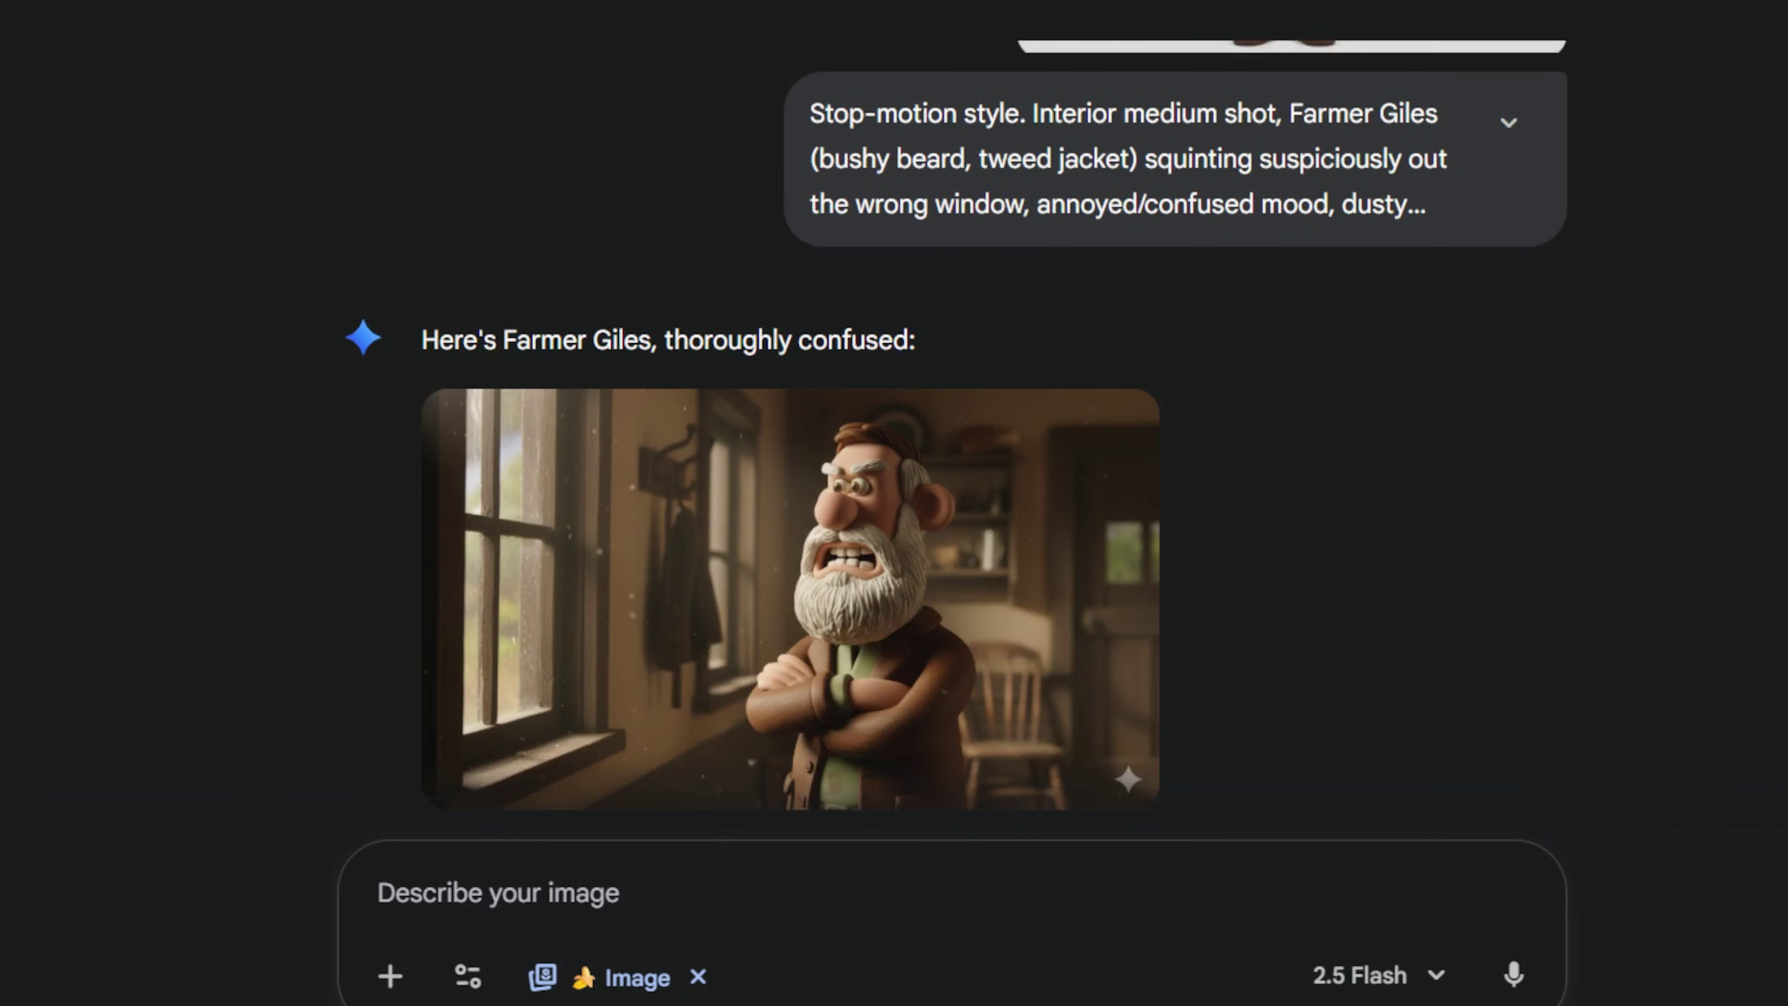
pyautogui.scroll(-15, 894, 494)
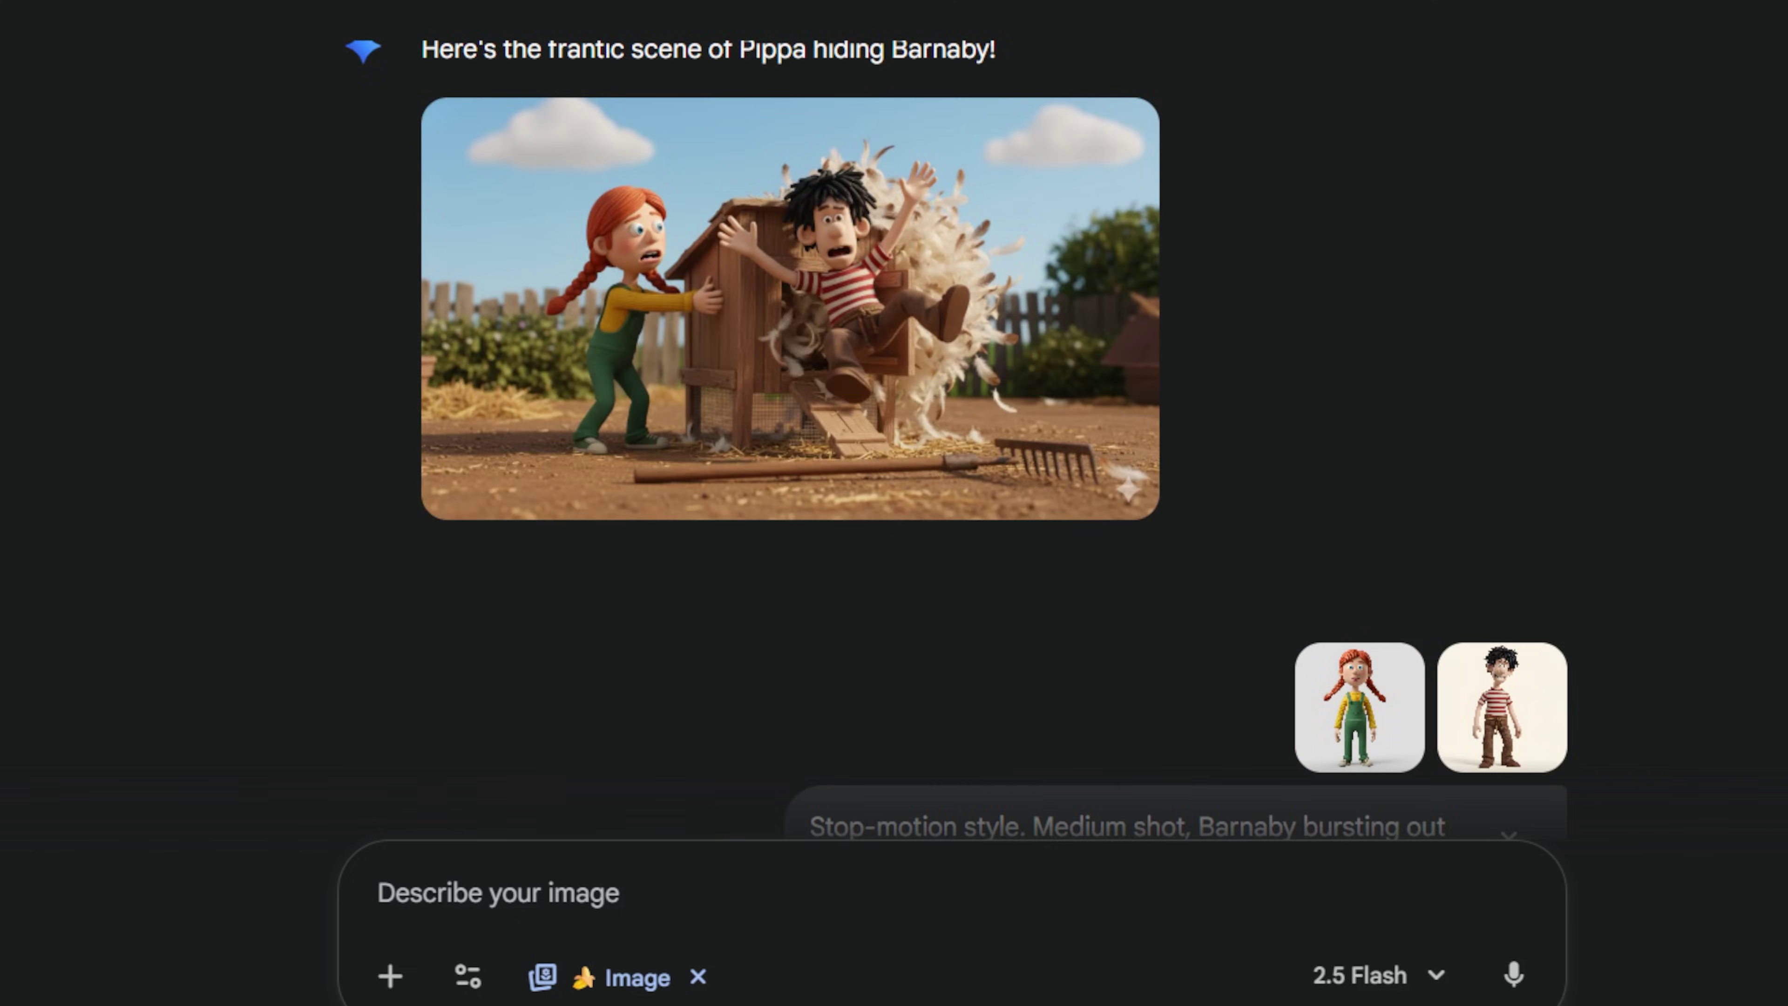
pyautogui.scroll(-15, 894, 493)
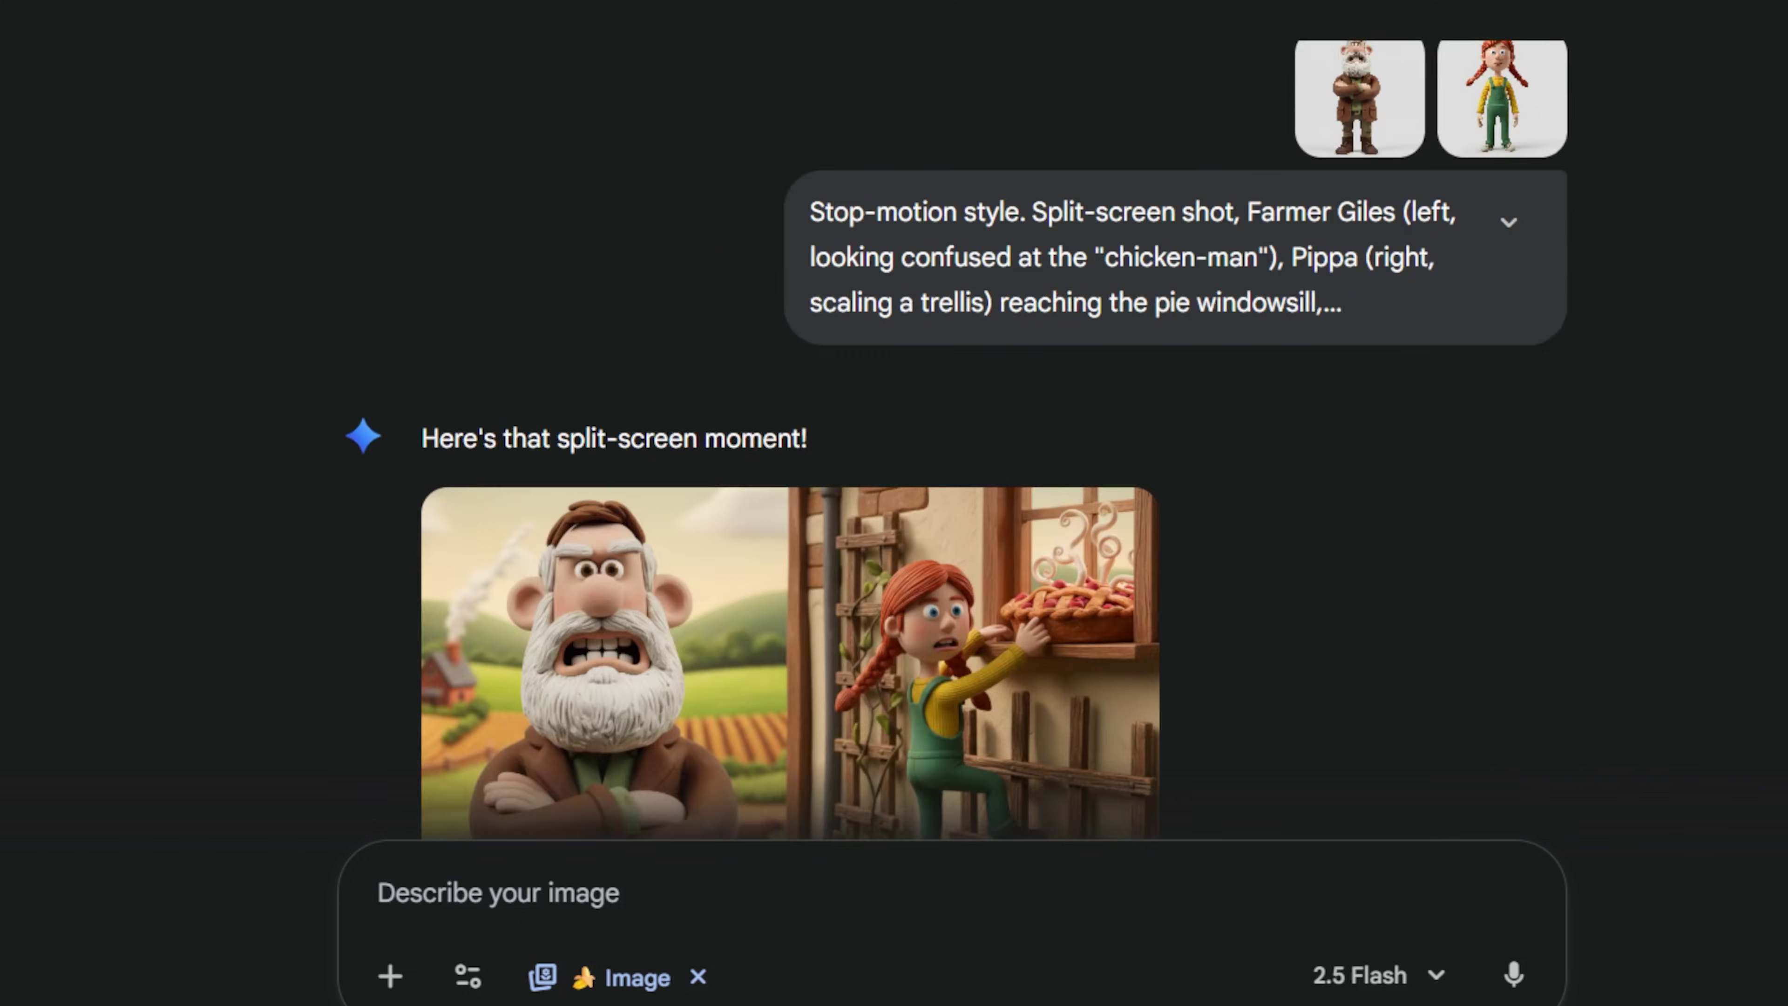
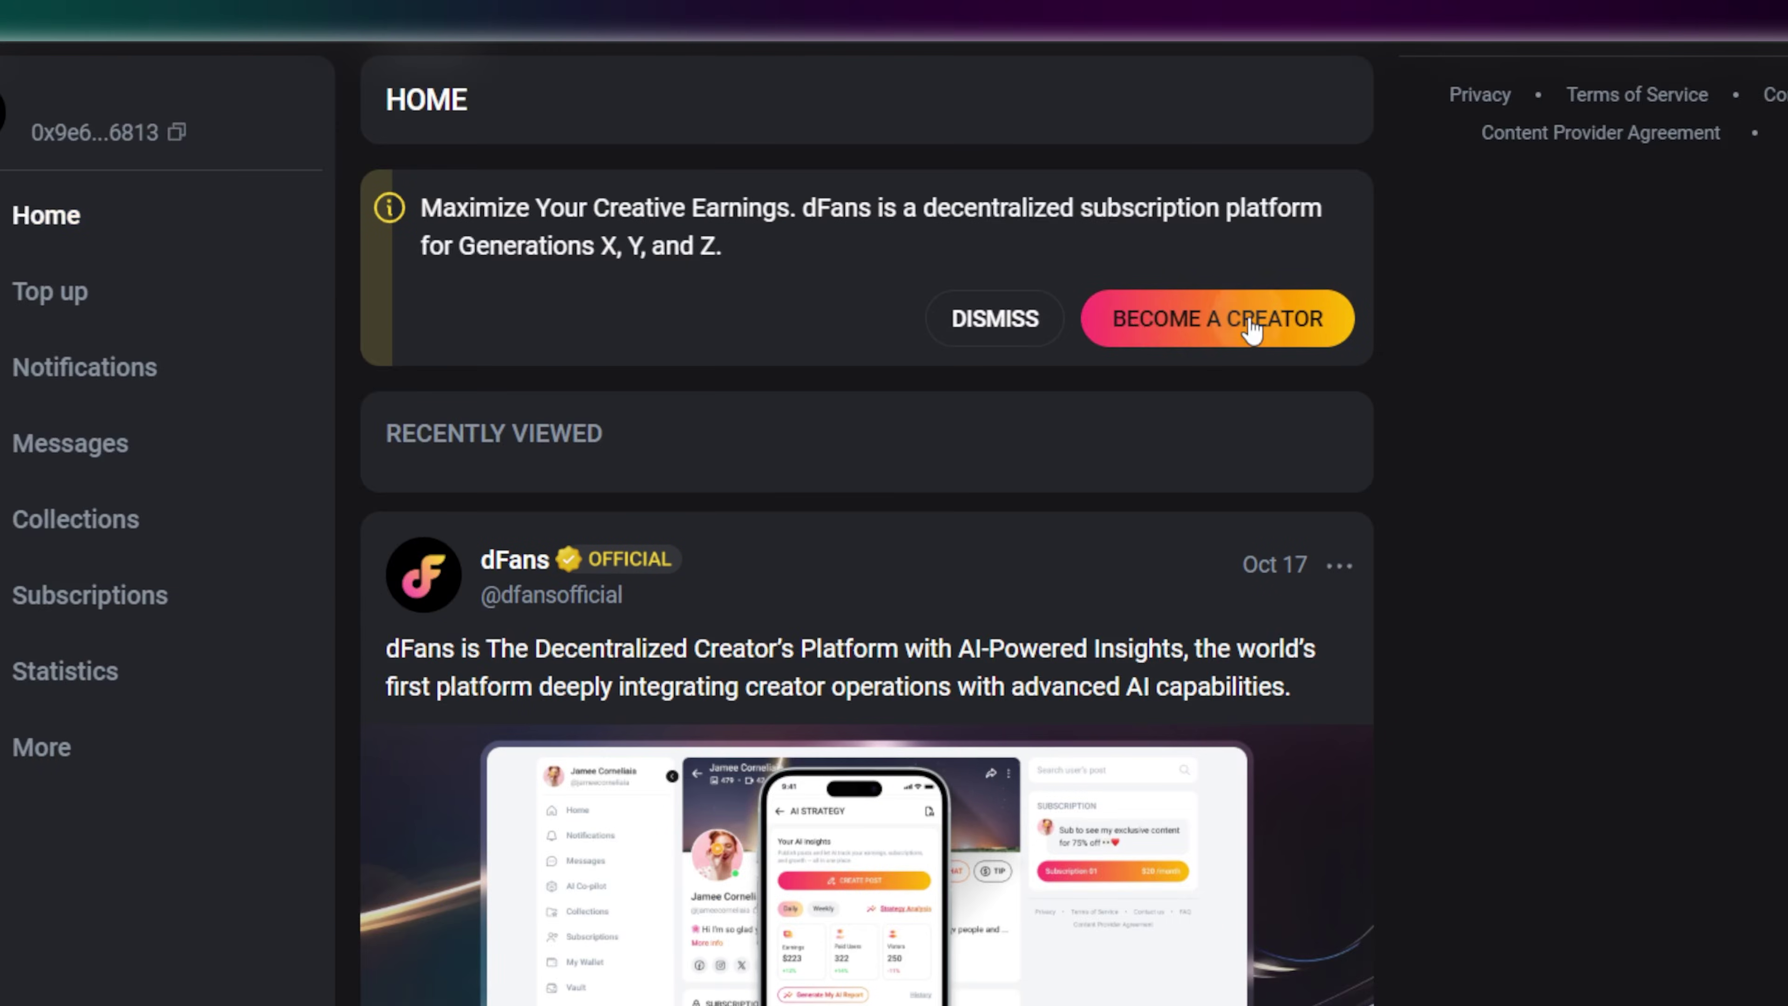
# Switch to dFans, start the verified creator application and enter AImadameenglish as the username
pyautogui.click(1176, 308)
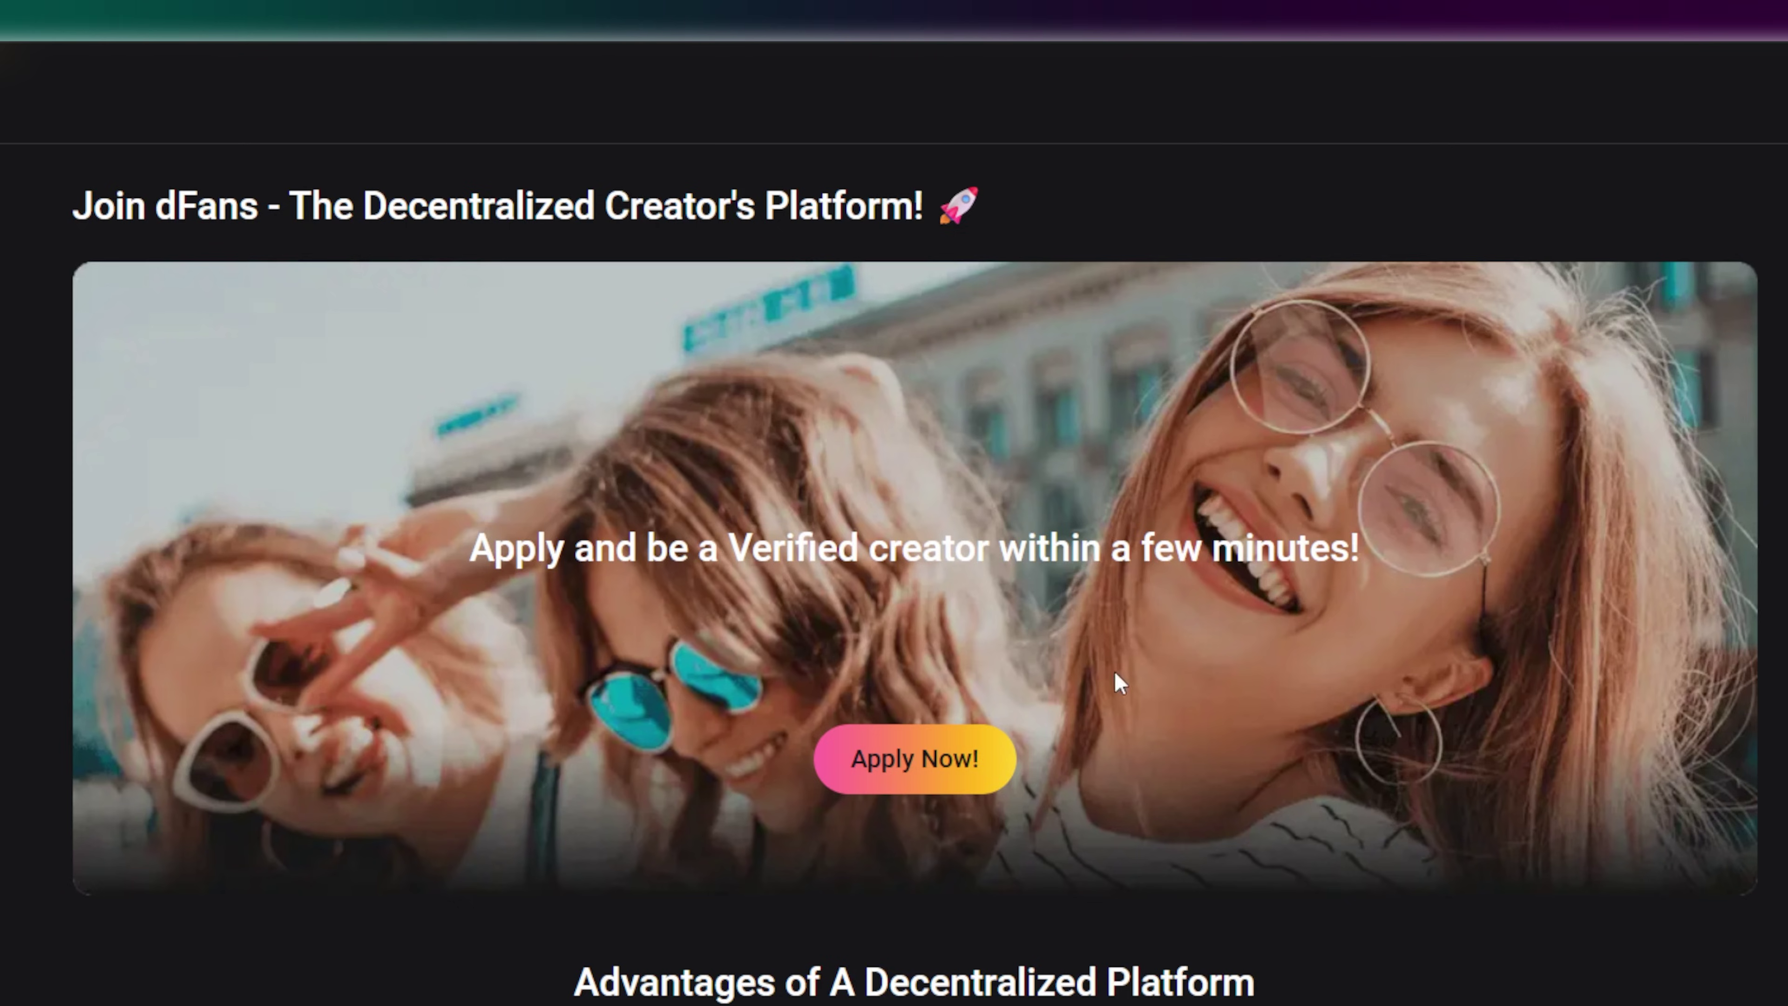
pyautogui.click(929, 760)
pyautogui.click(183, 317)
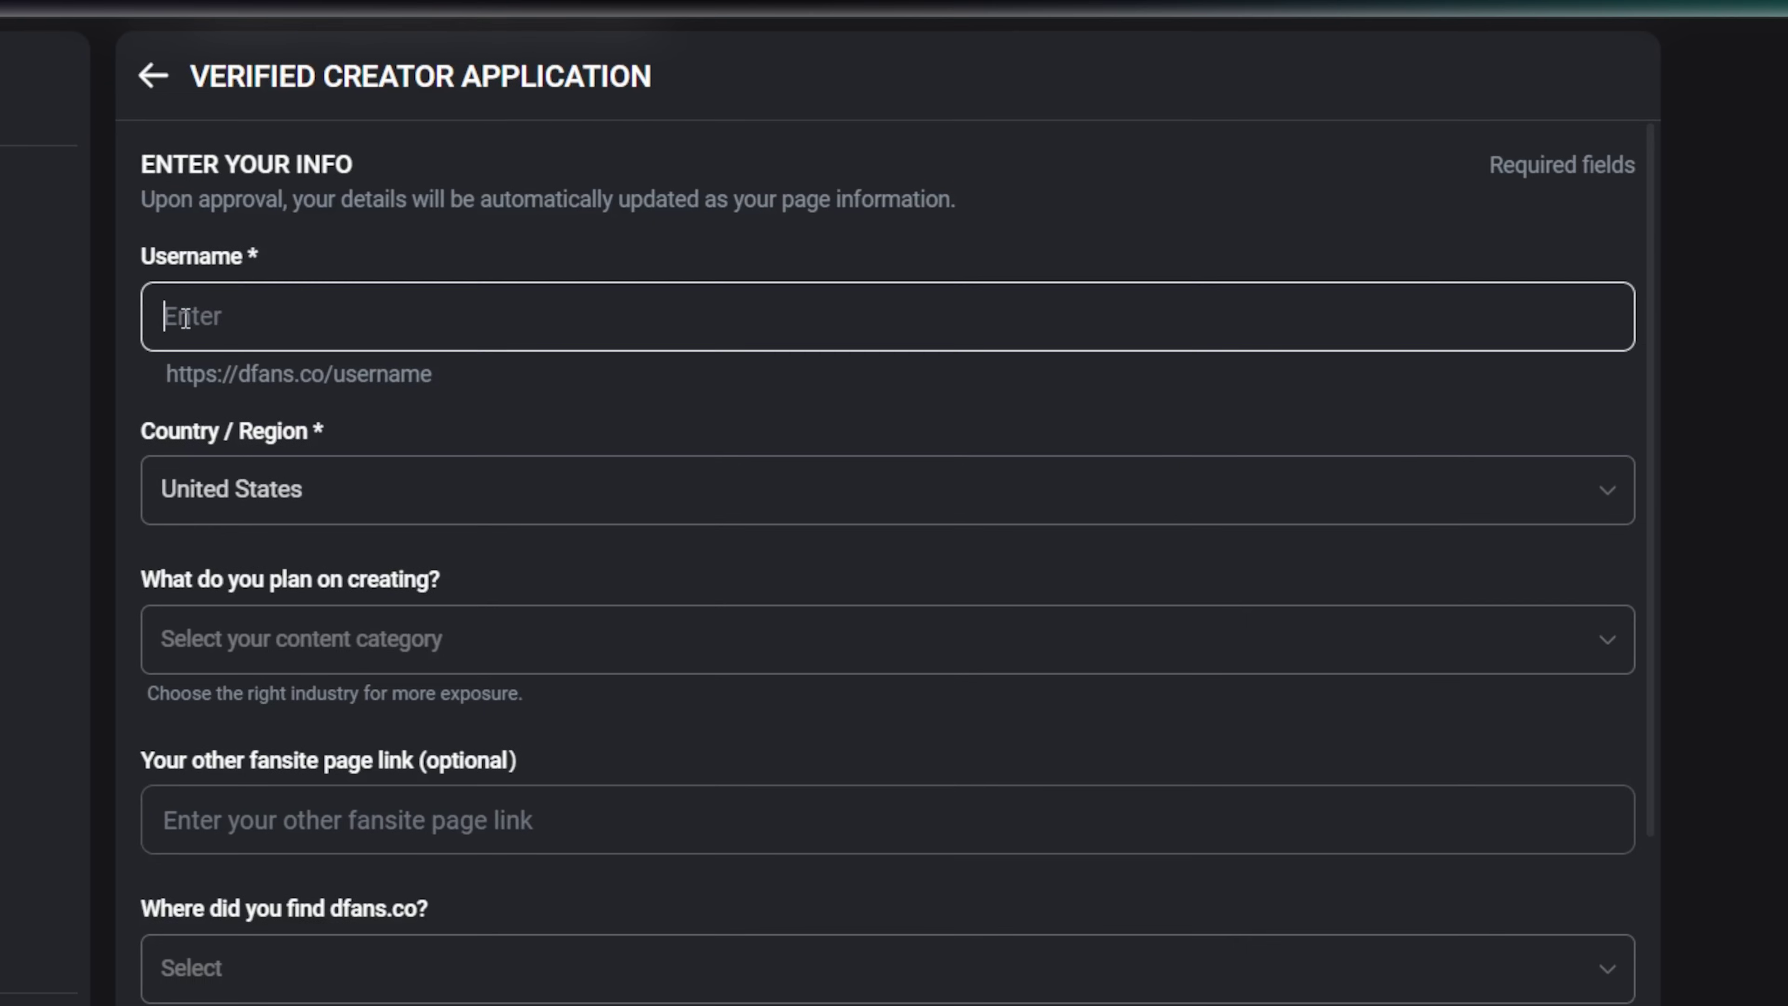
pyautogui.write('AImadameenglish')
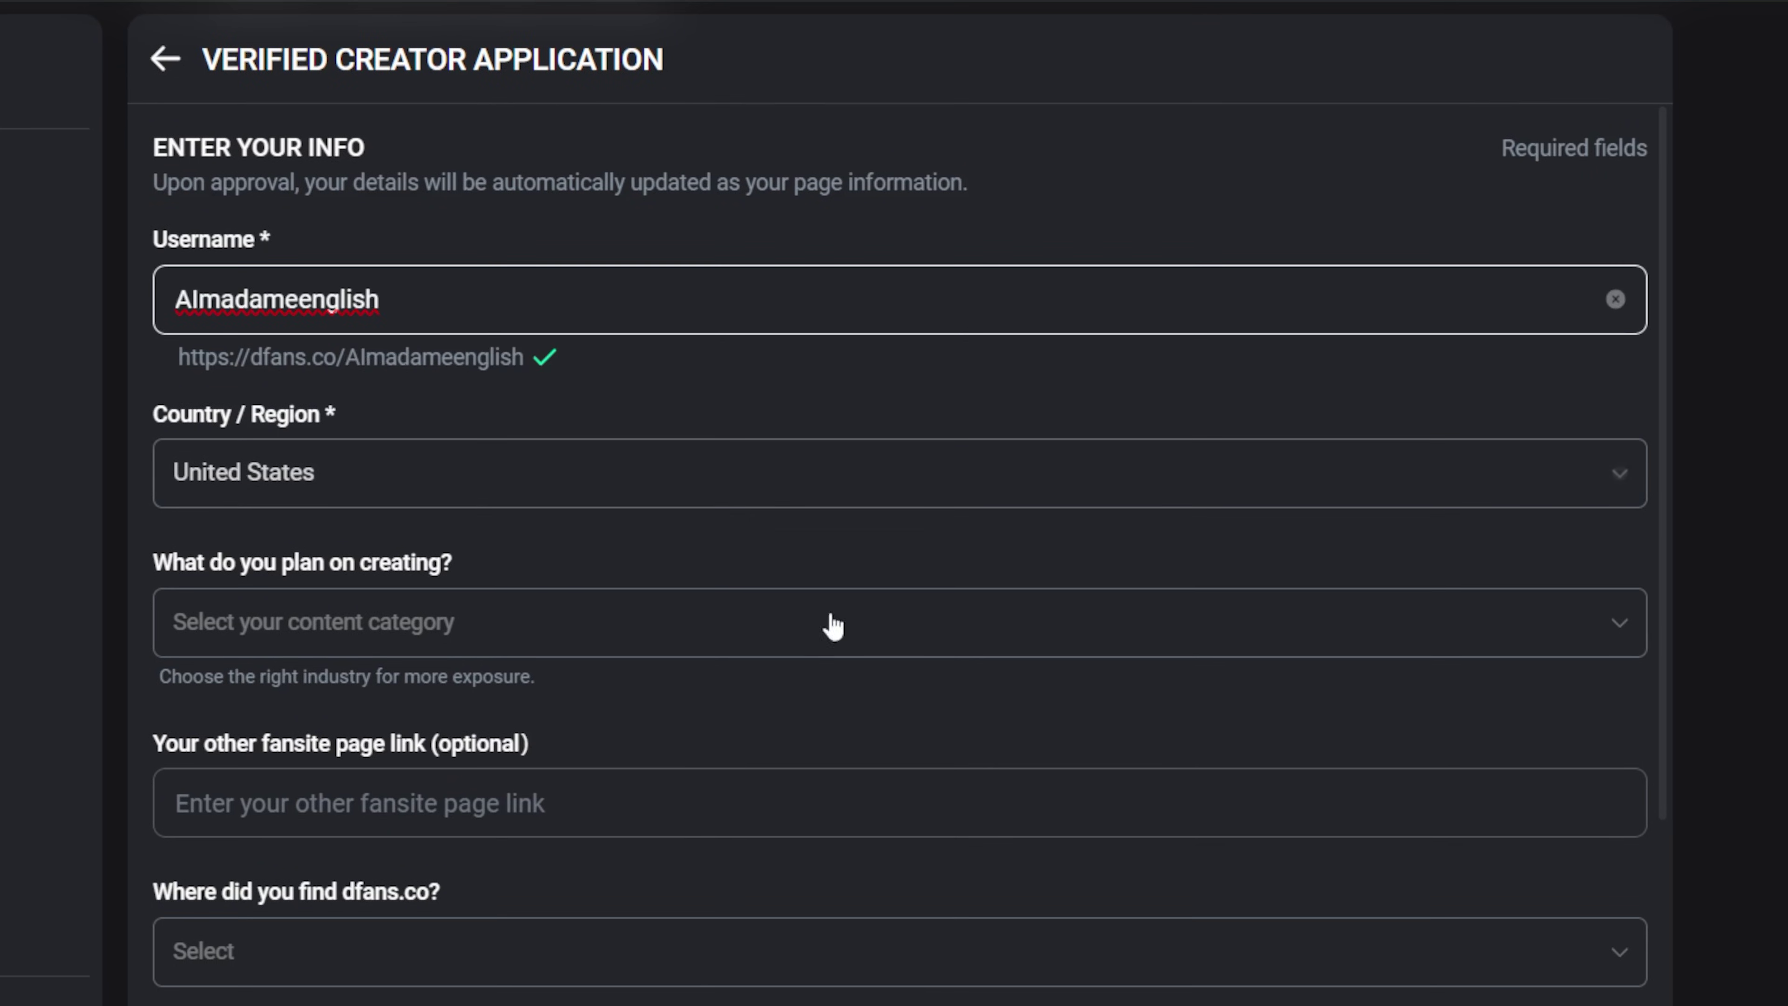
# Set the planned content category in the creator application to AIGC (AI-Generated Content)
pyautogui.click(1619, 622)
pyautogui.scroll(-5, 443, 679)
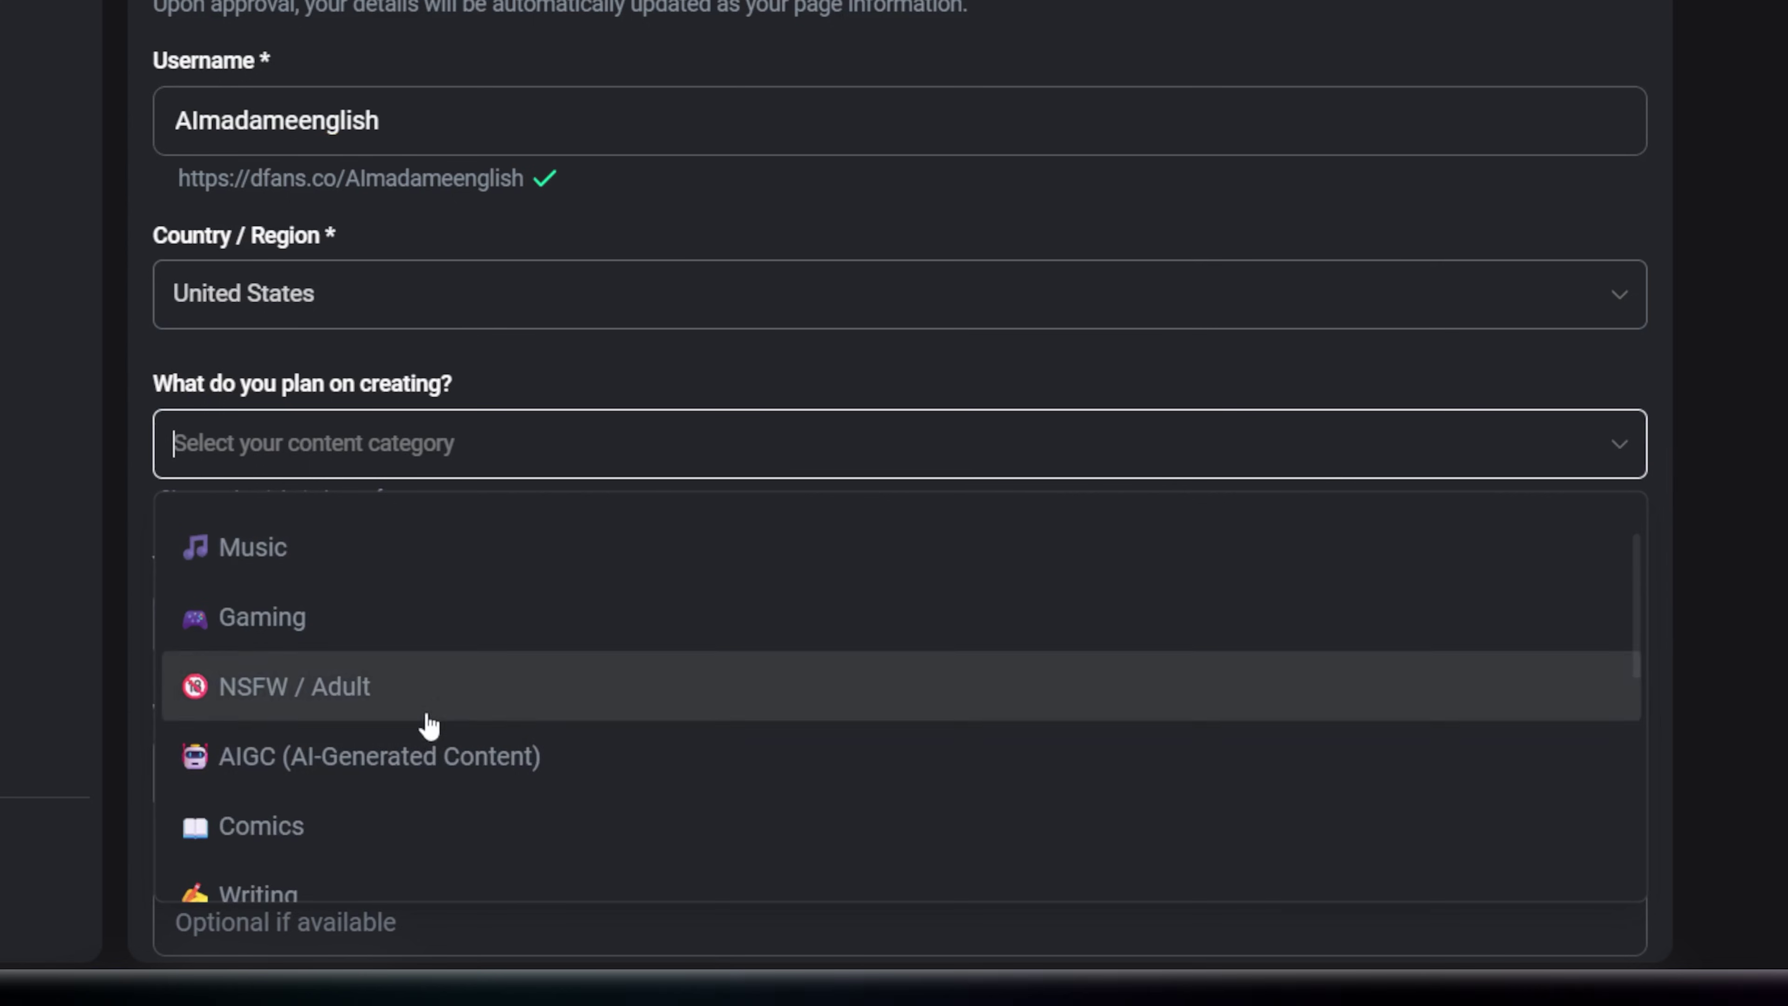
pyautogui.scroll(-9, 373, 770)
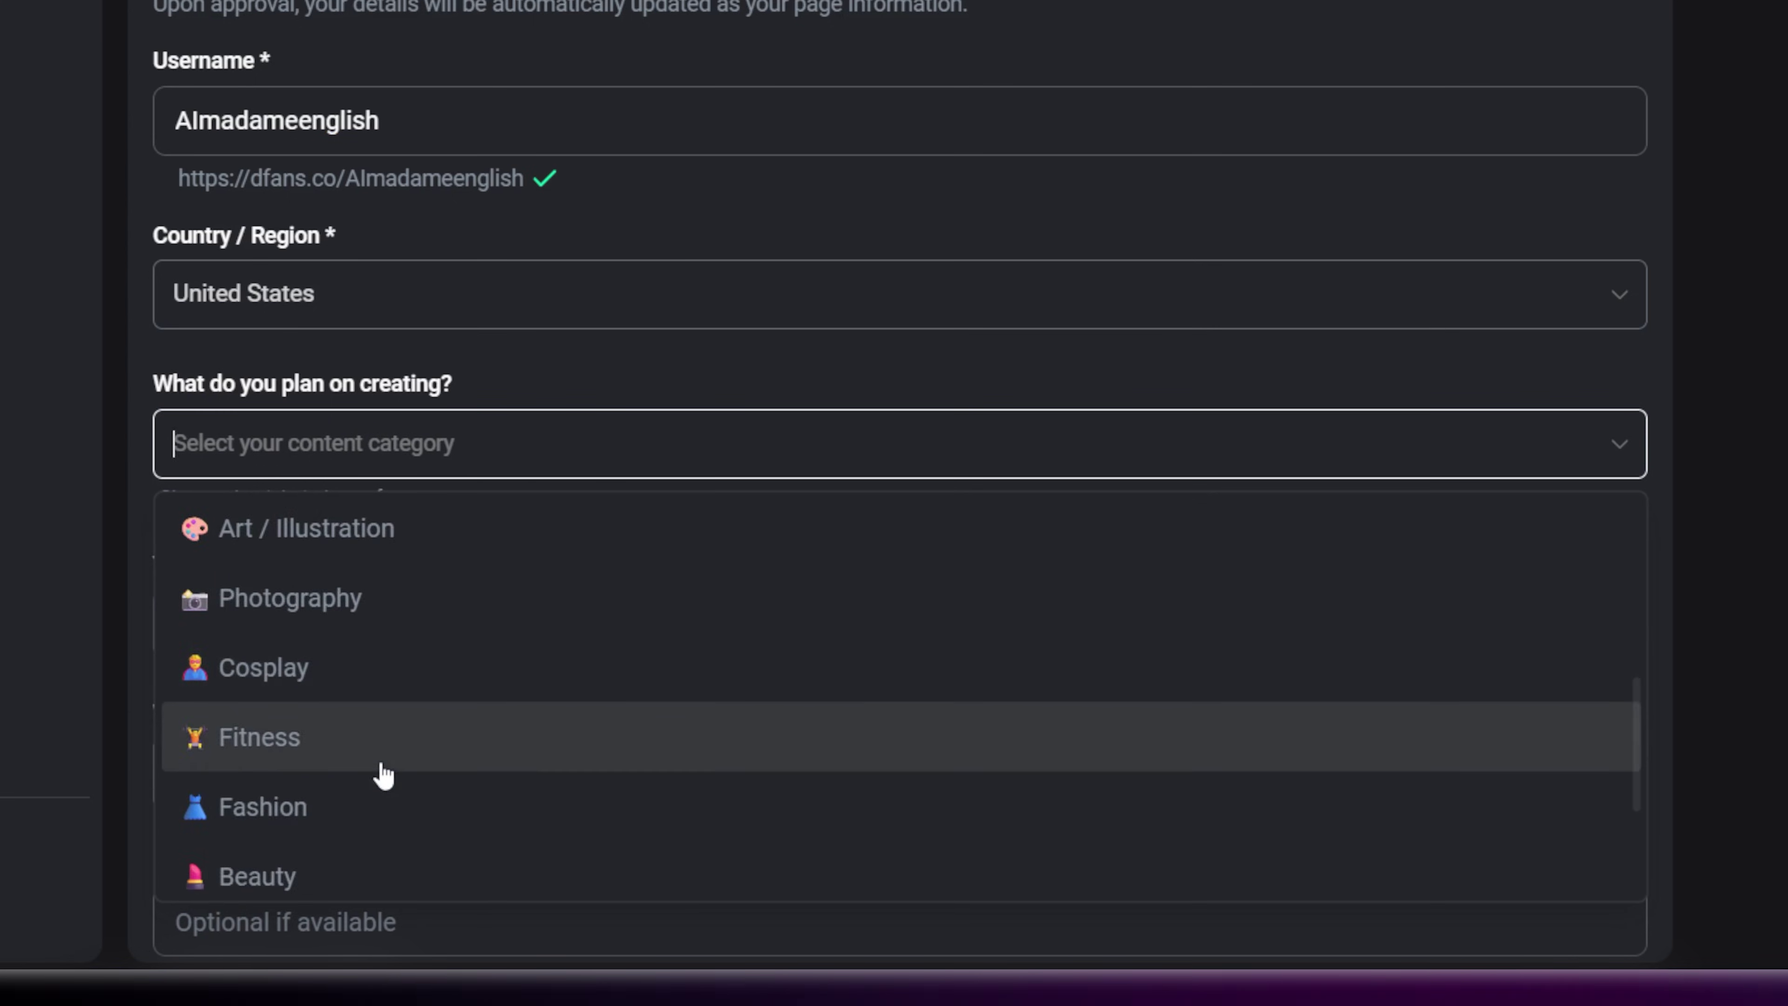
pyautogui.scroll(-2, 387, 775)
pyautogui.scroll(9, 391, 781)
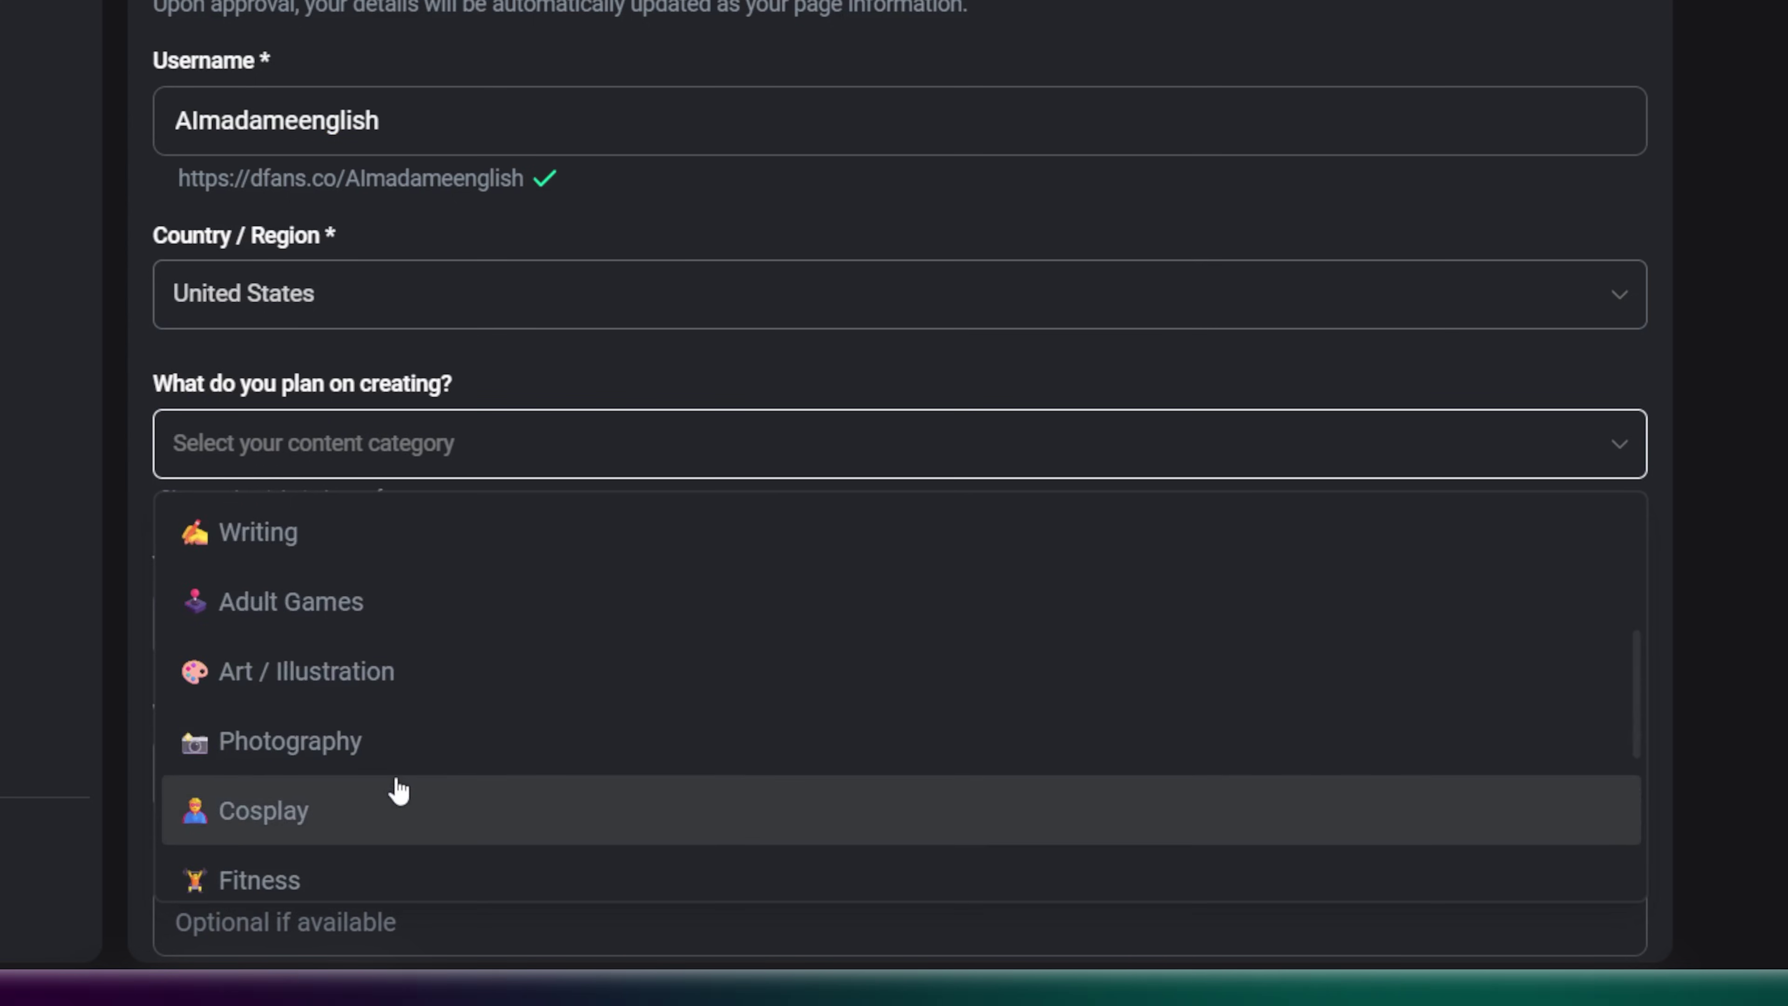
pyautogui.click(471, 530)
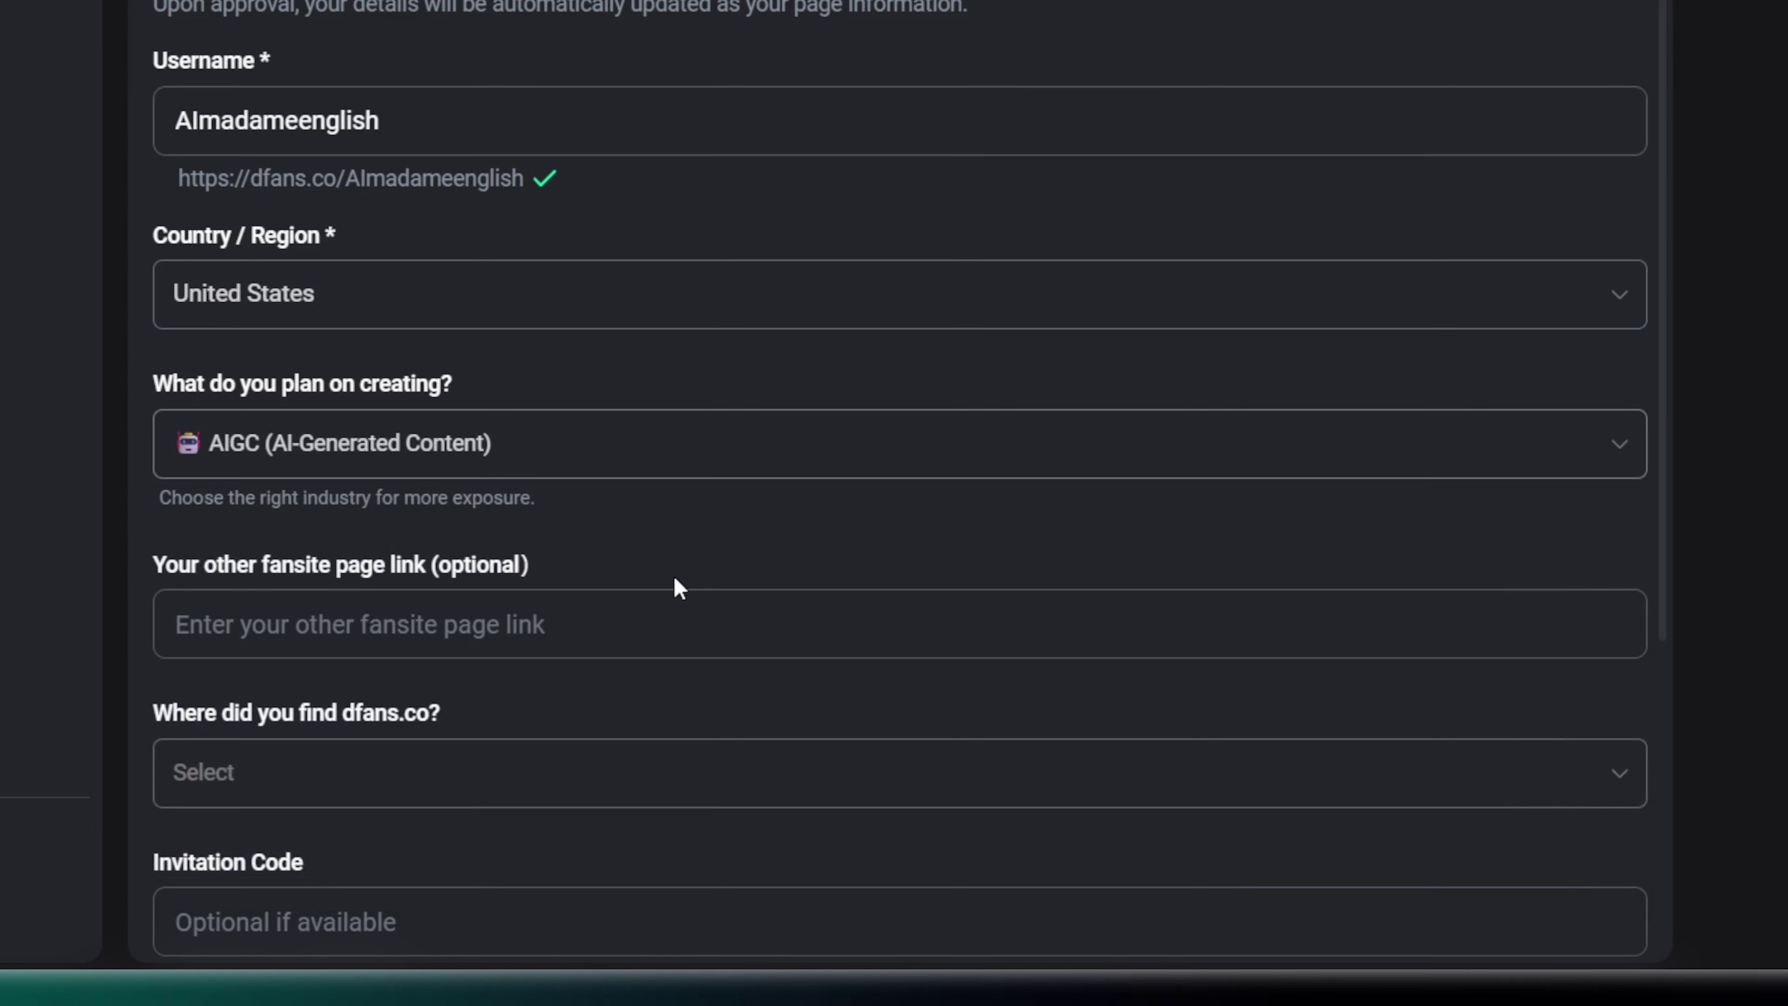
# Choose YouTube as the place where dfans.co was found and submit the creator application
pyautogui.scroll(-5, 747, 676)
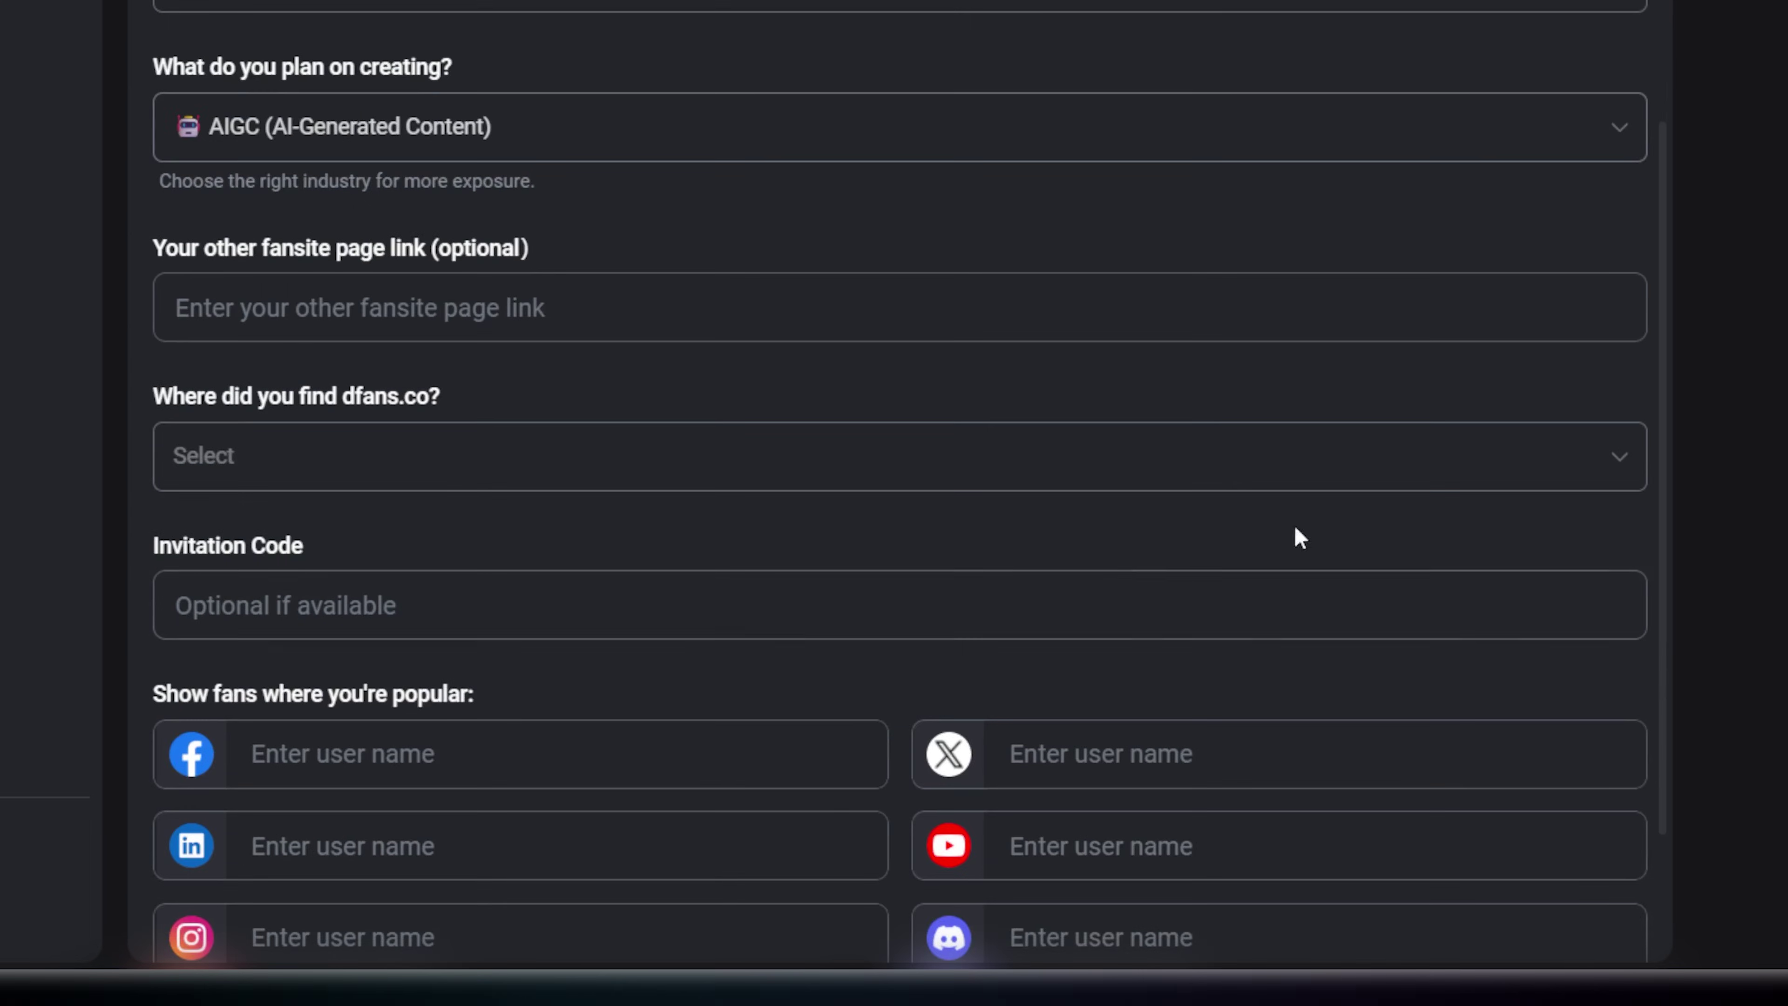
pyautogui.click(1617, 477)
pyautogui.click(356, 28)
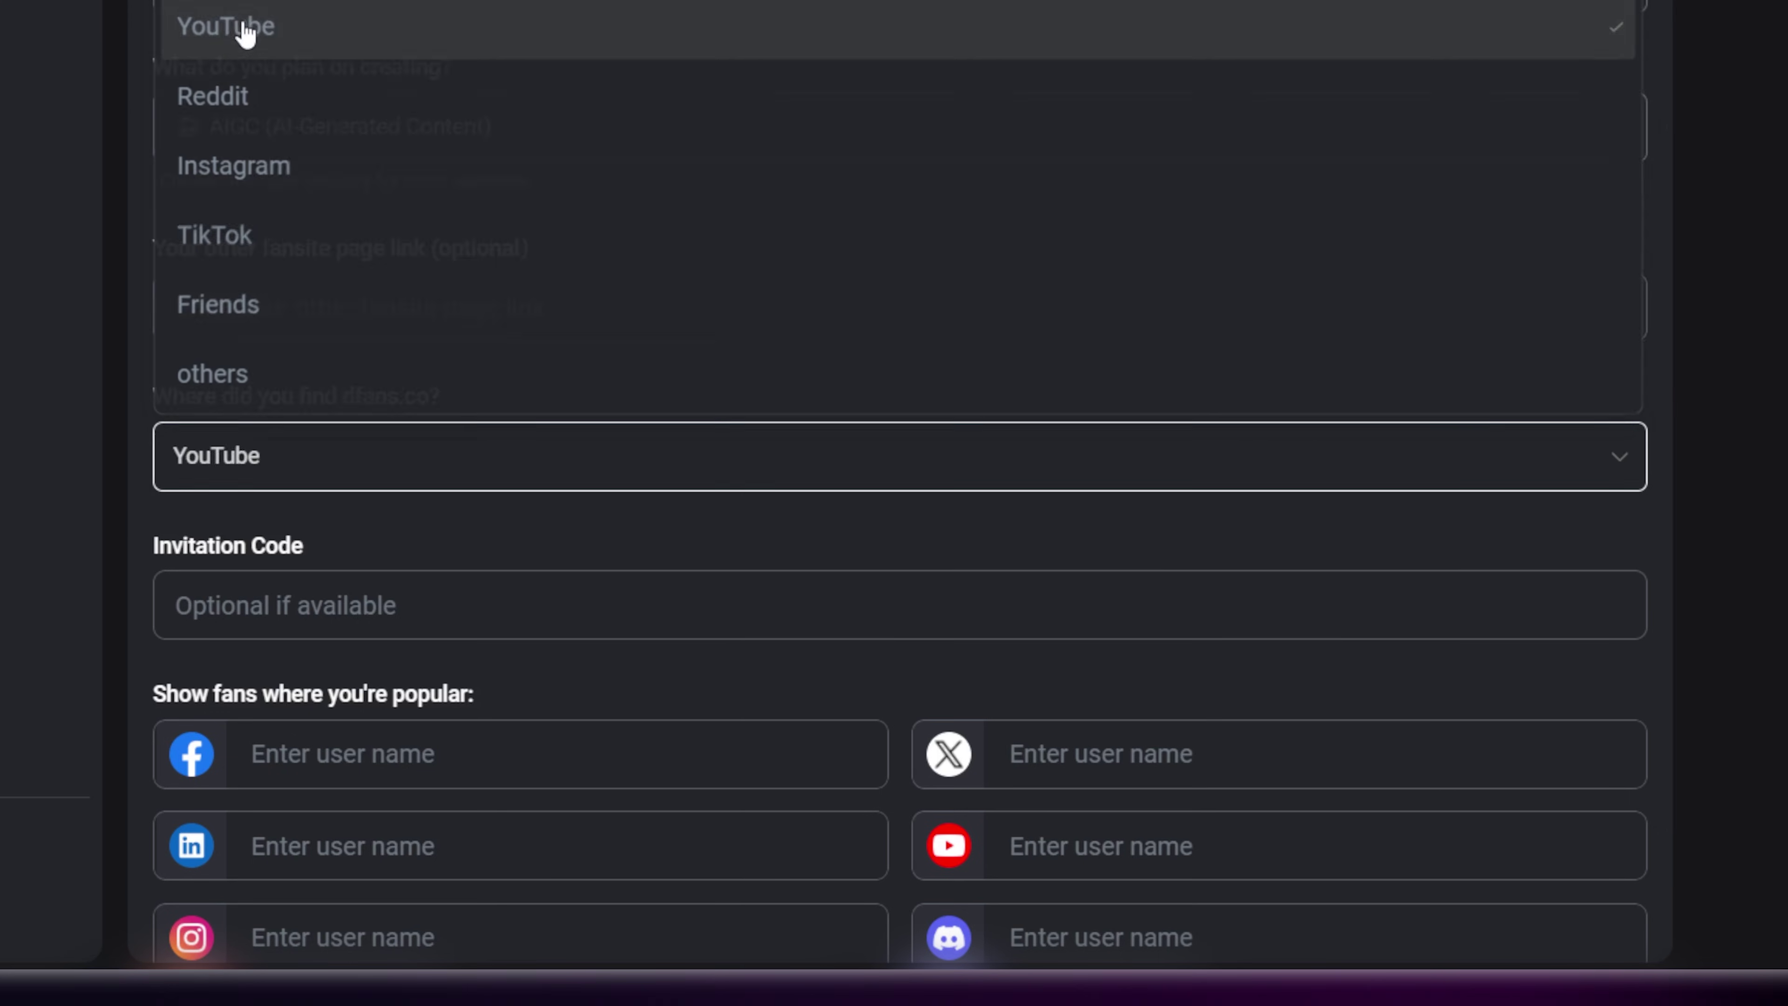
pyautogui.scroll(-5, 244, 570)
pyautogui.scroll(-1, 1428, 481)
pyautogui.click(1428, 482)
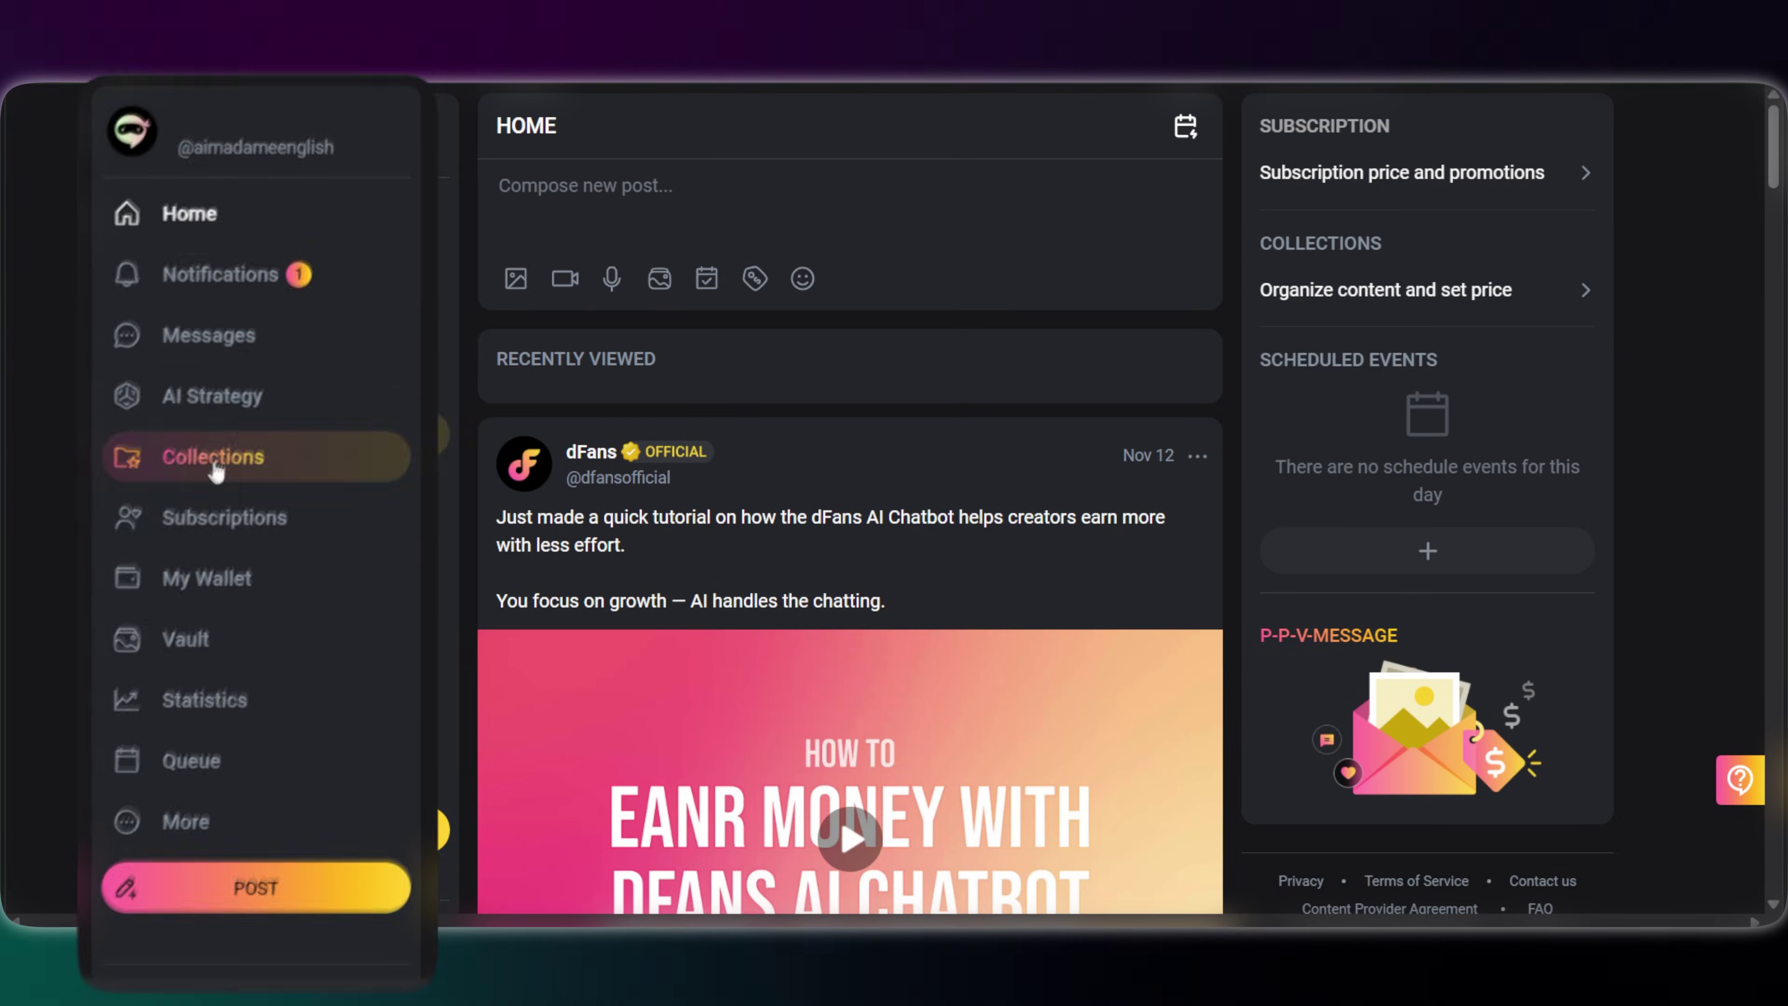
# Enable the AI Chat Companion trial with the Chatbot for SFW type and look through its AI persona form
pyautogui.click(259, 384)
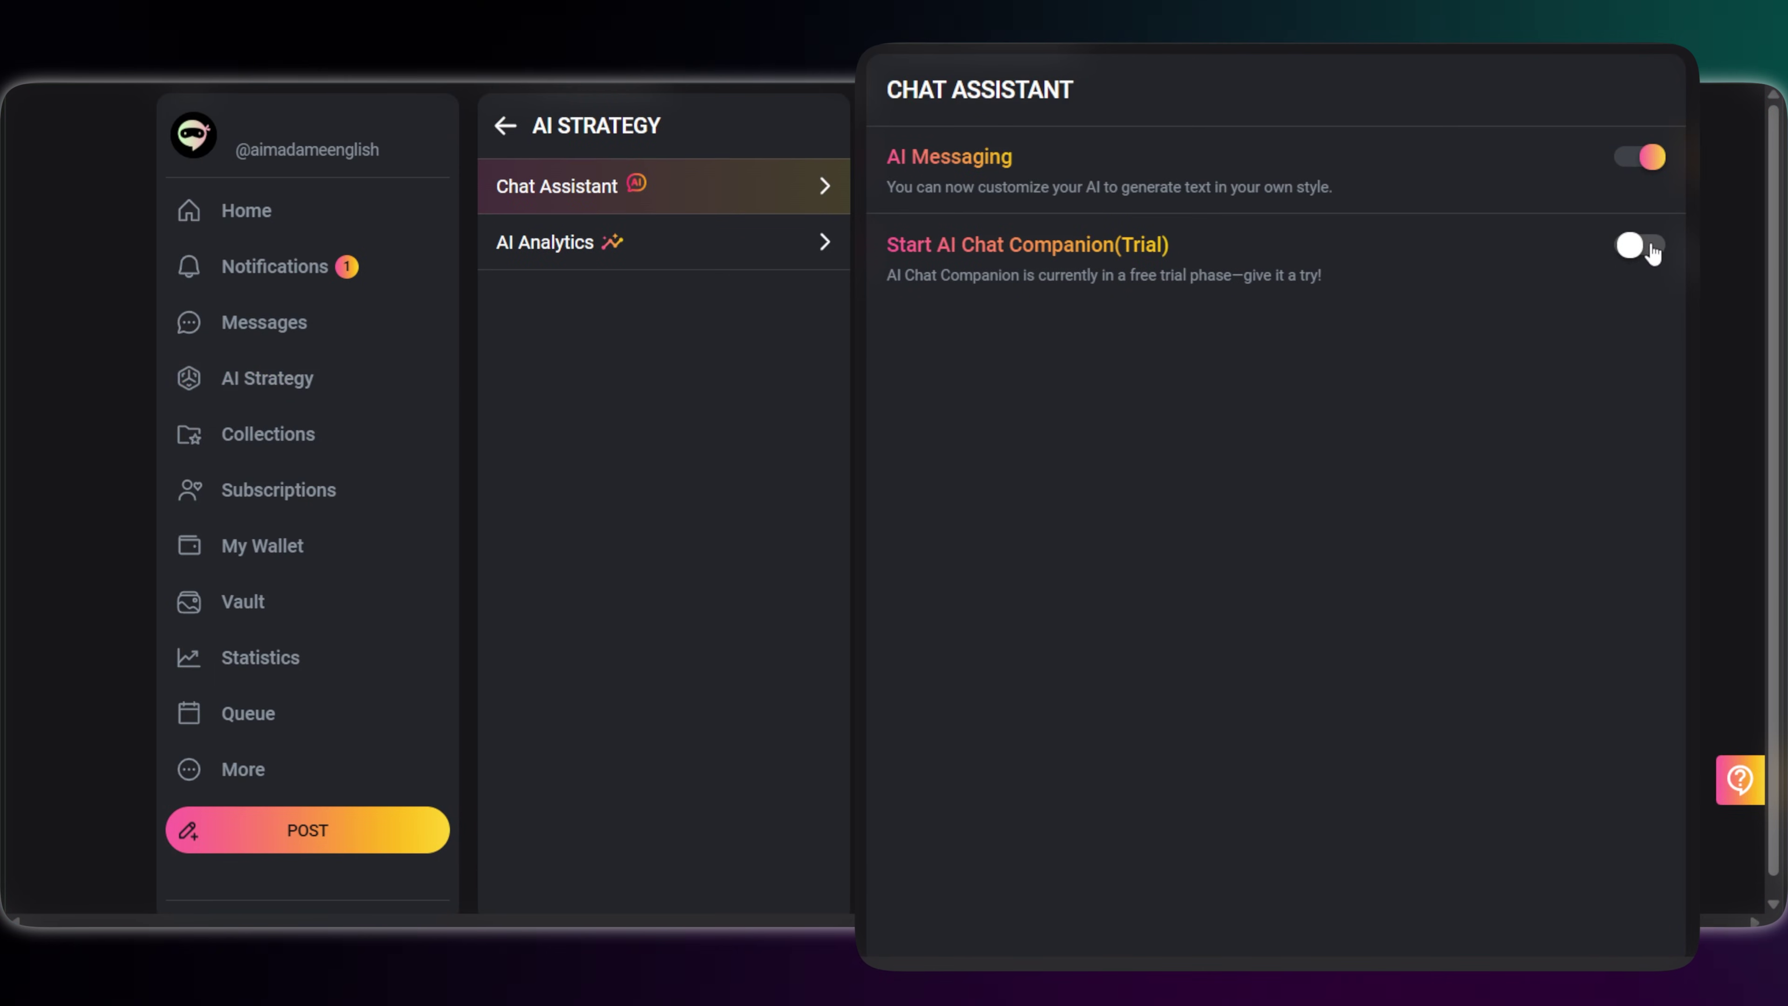
pyautogui.click(1649, 246)
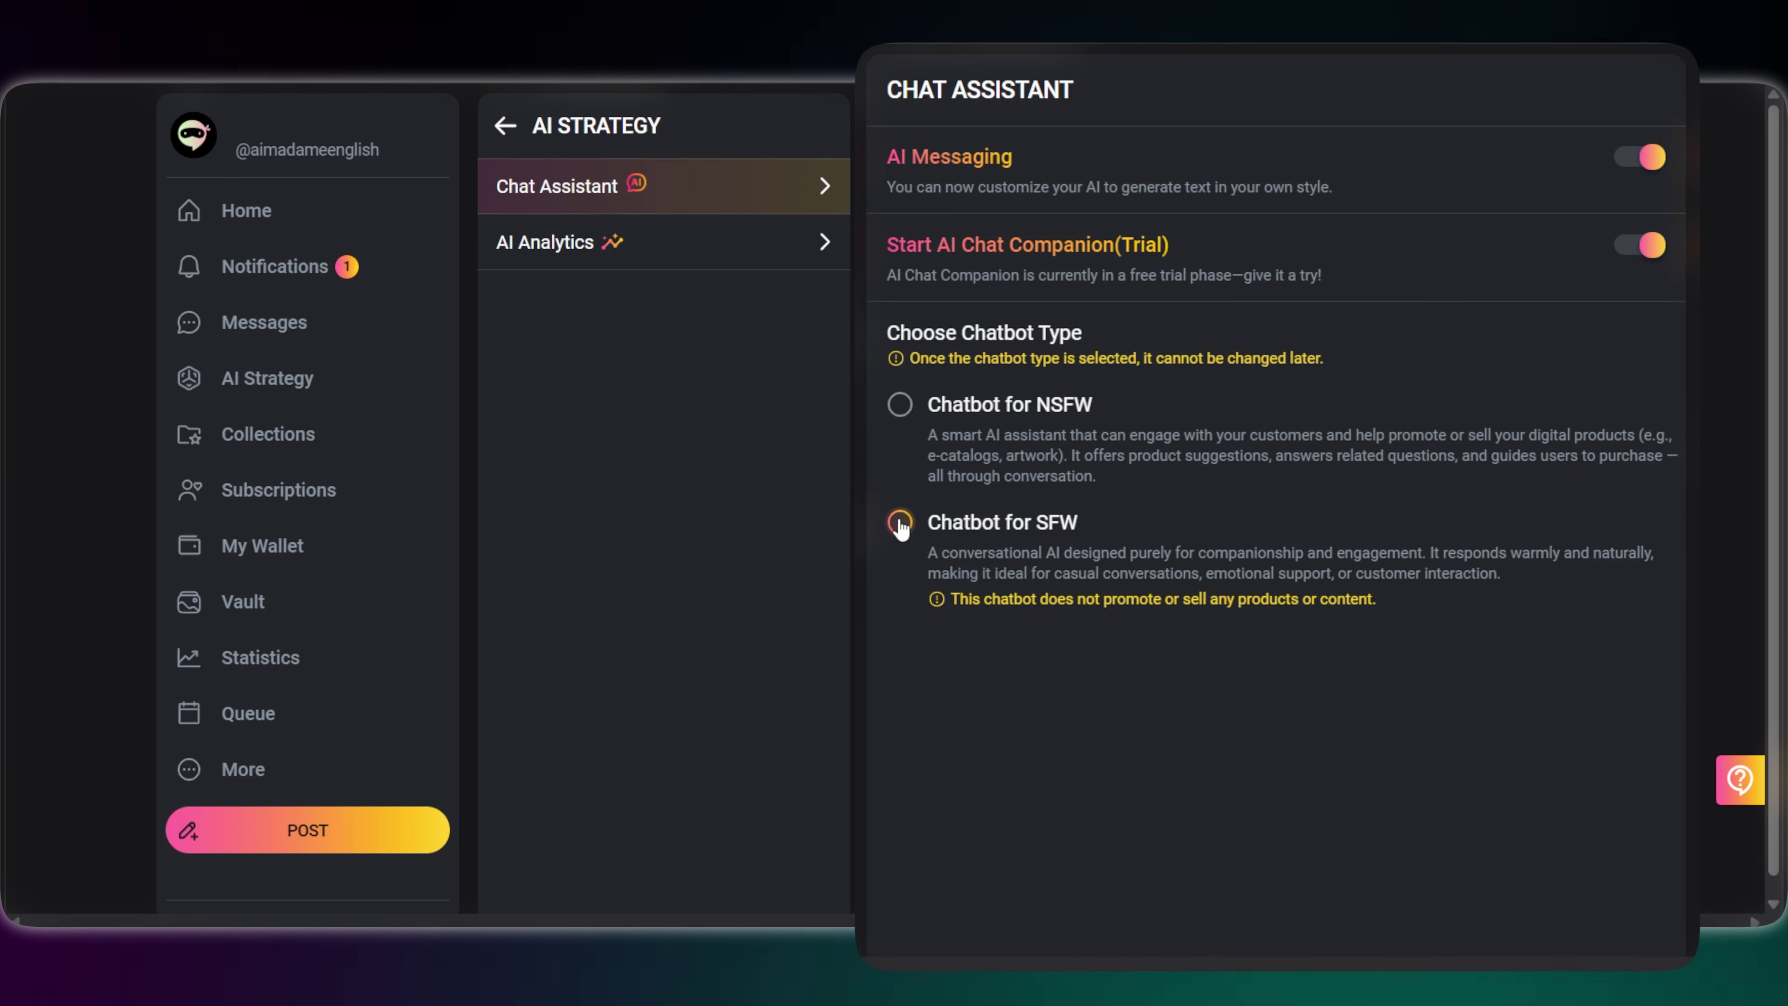
pyautogui.click(901, 523)
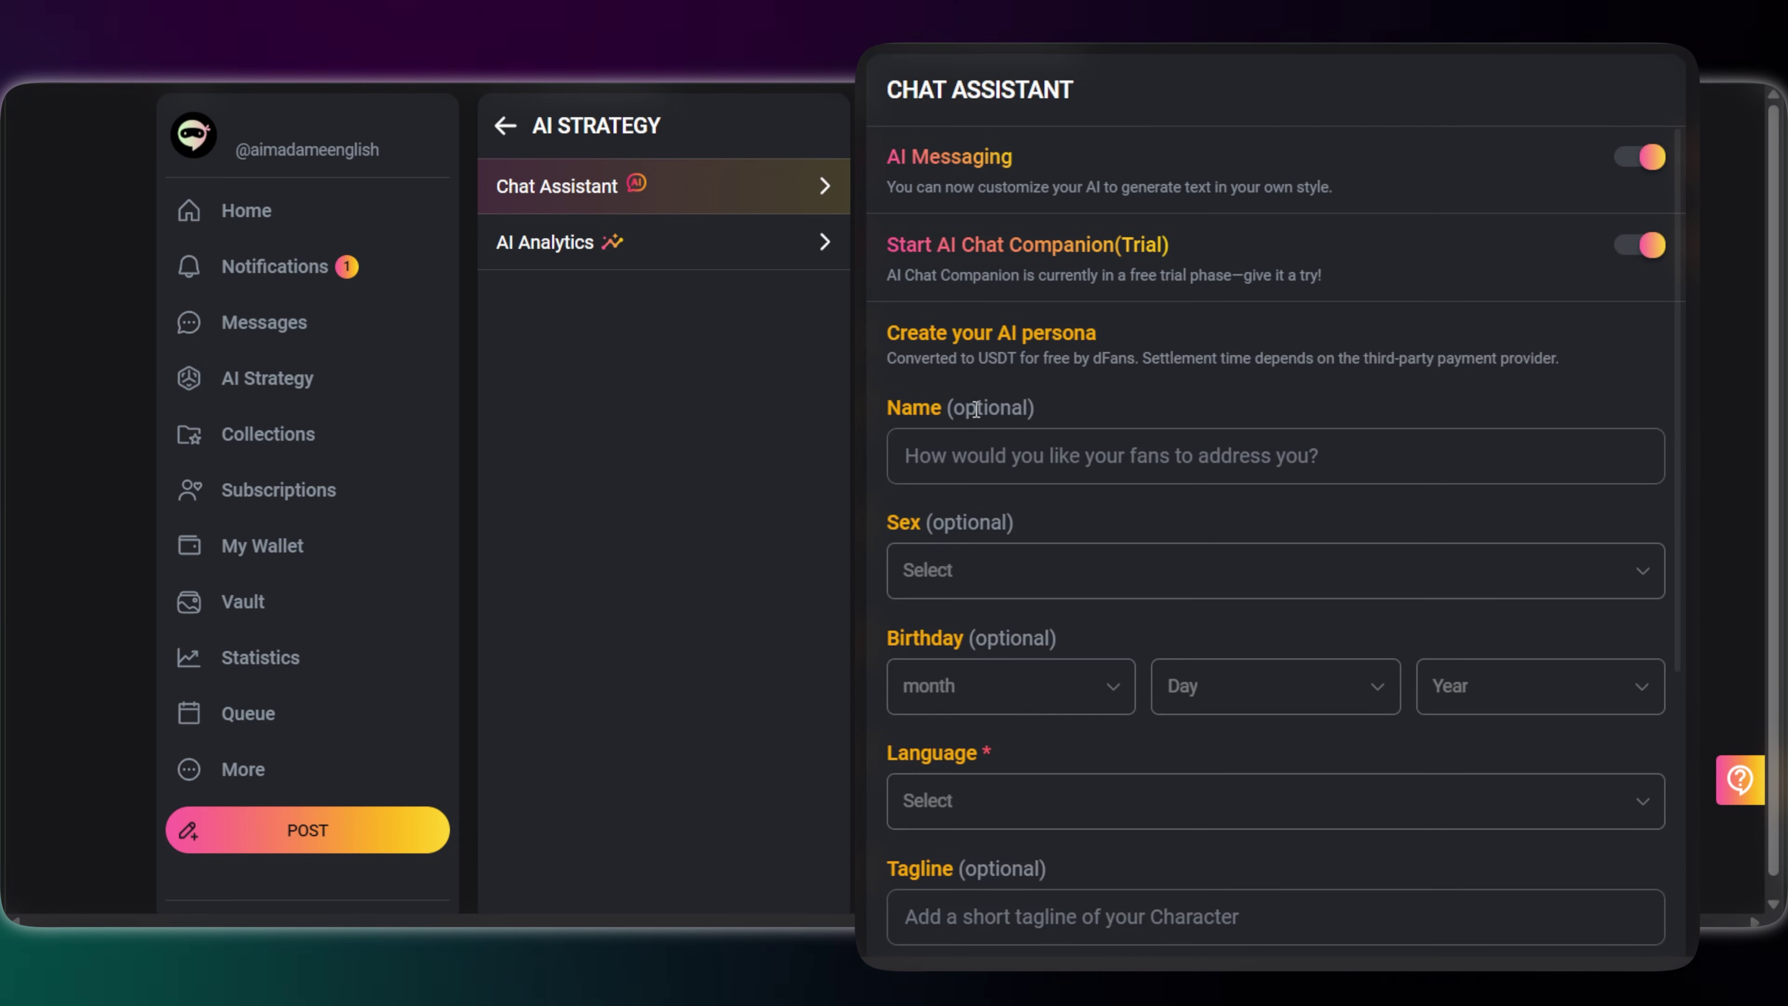
pyautogui.scroll(-10, 975, 409)
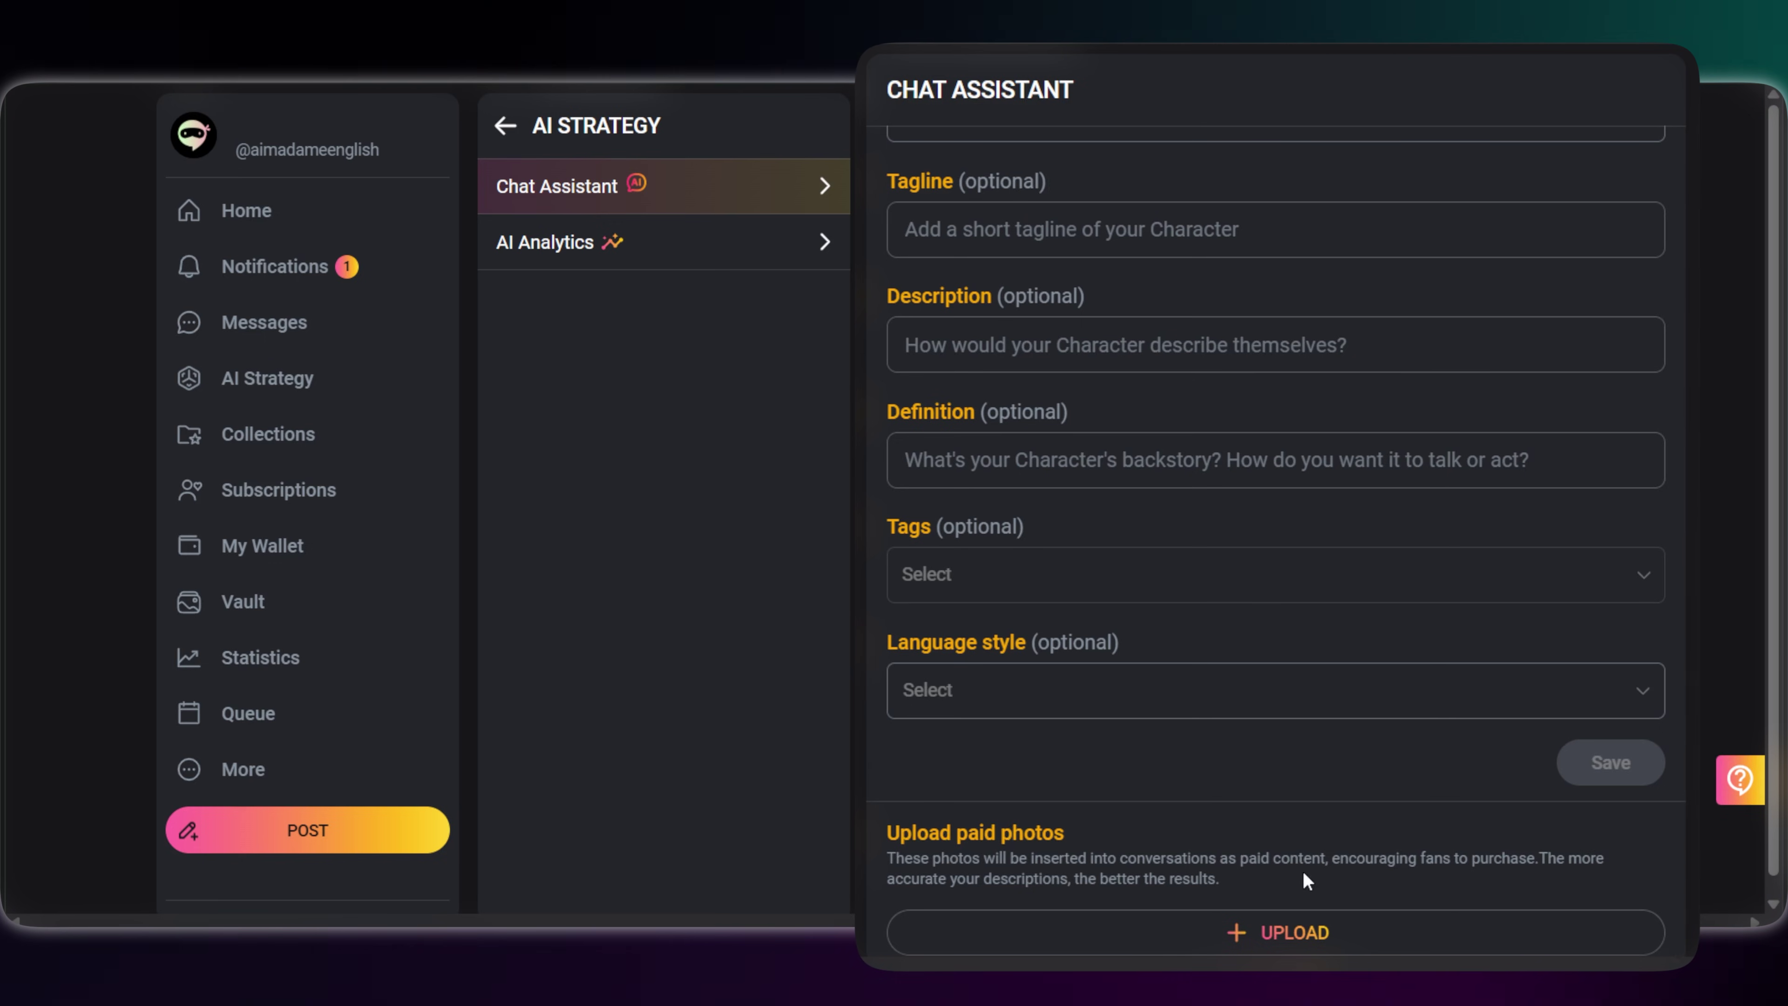
pyautogui.scroll(10, 1392, 893)
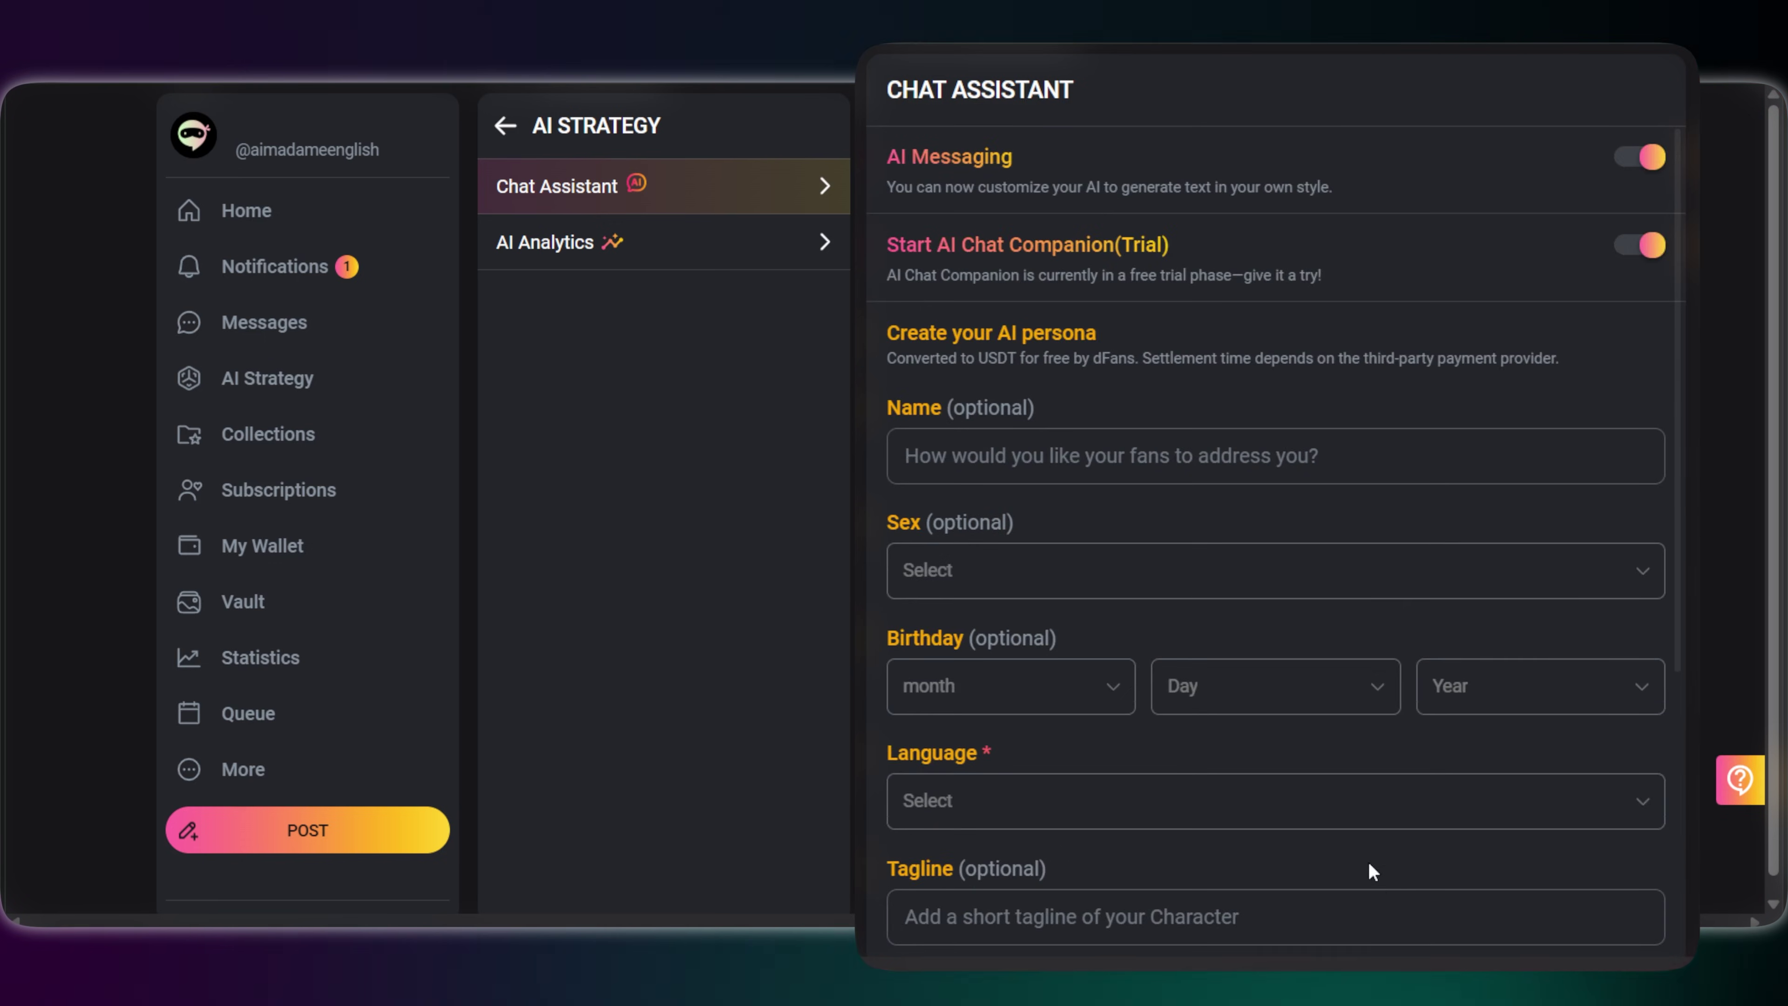
pyautogui.scroll(-10, 1392, 893)
pyautogui.scroll(8, 1345, 850)
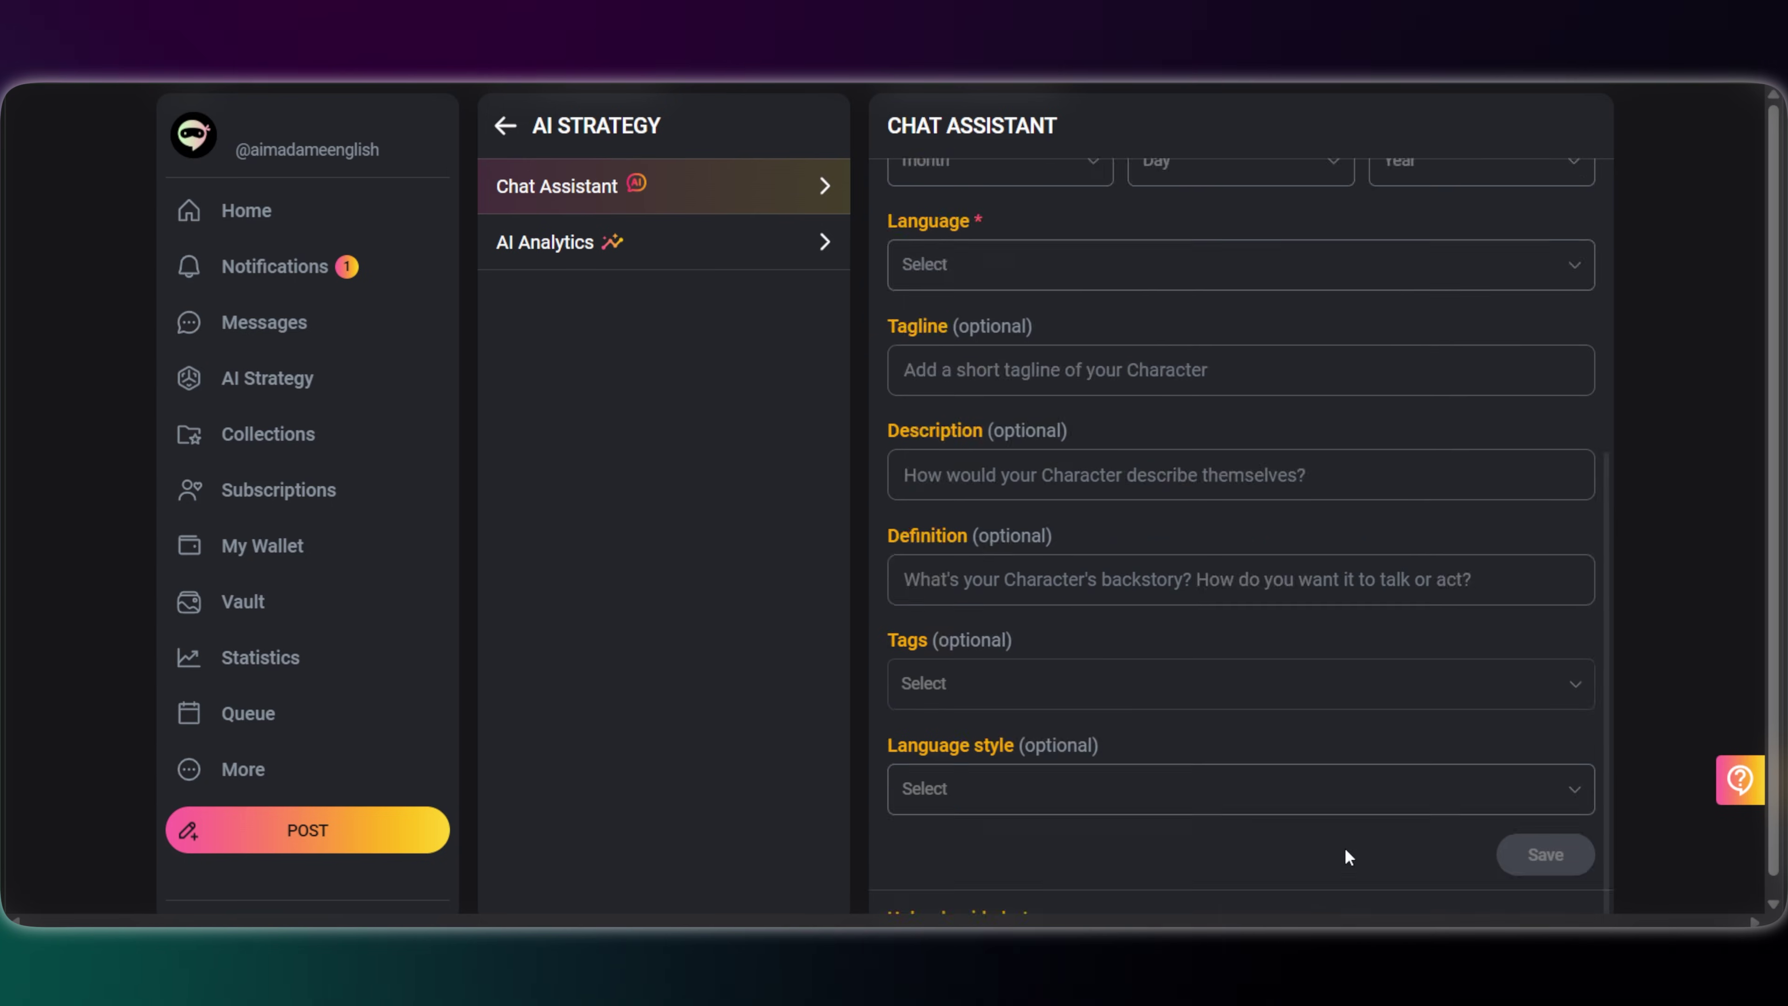
# In the chat settings, turn on blocking messages from free followers and sending a welcome message to new fans
pyautogui.click(275, 324)
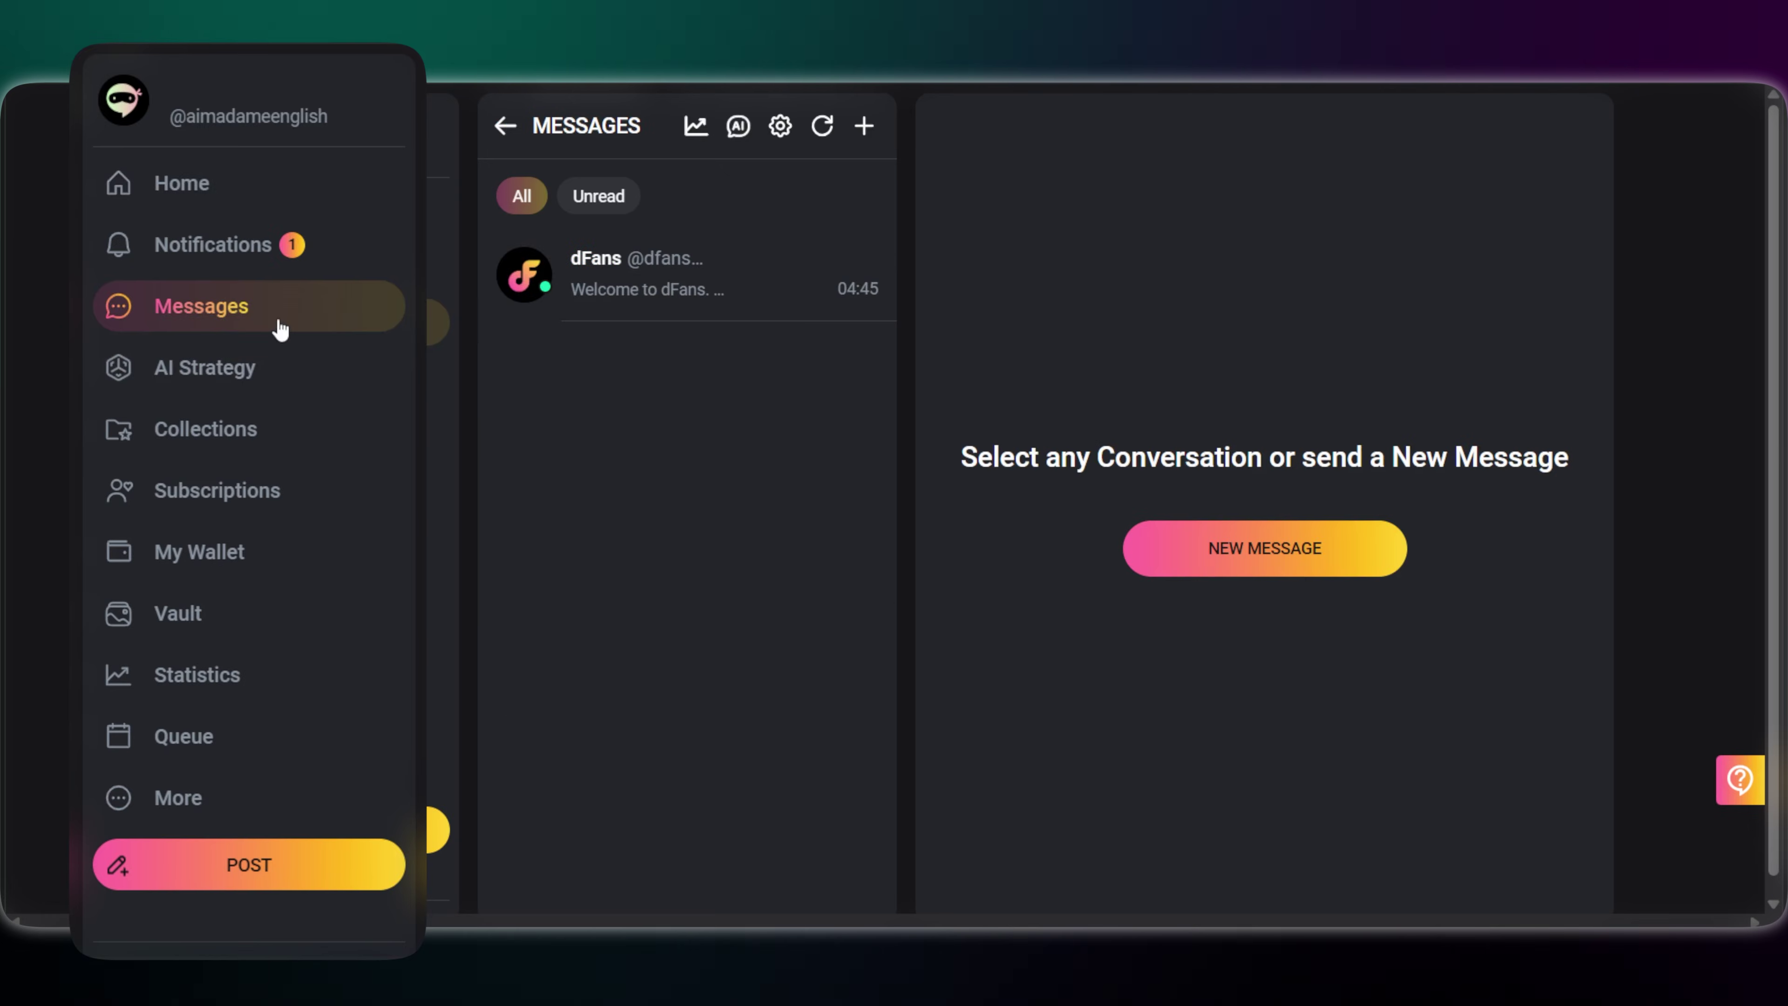
pyautogui.click(781, 127)
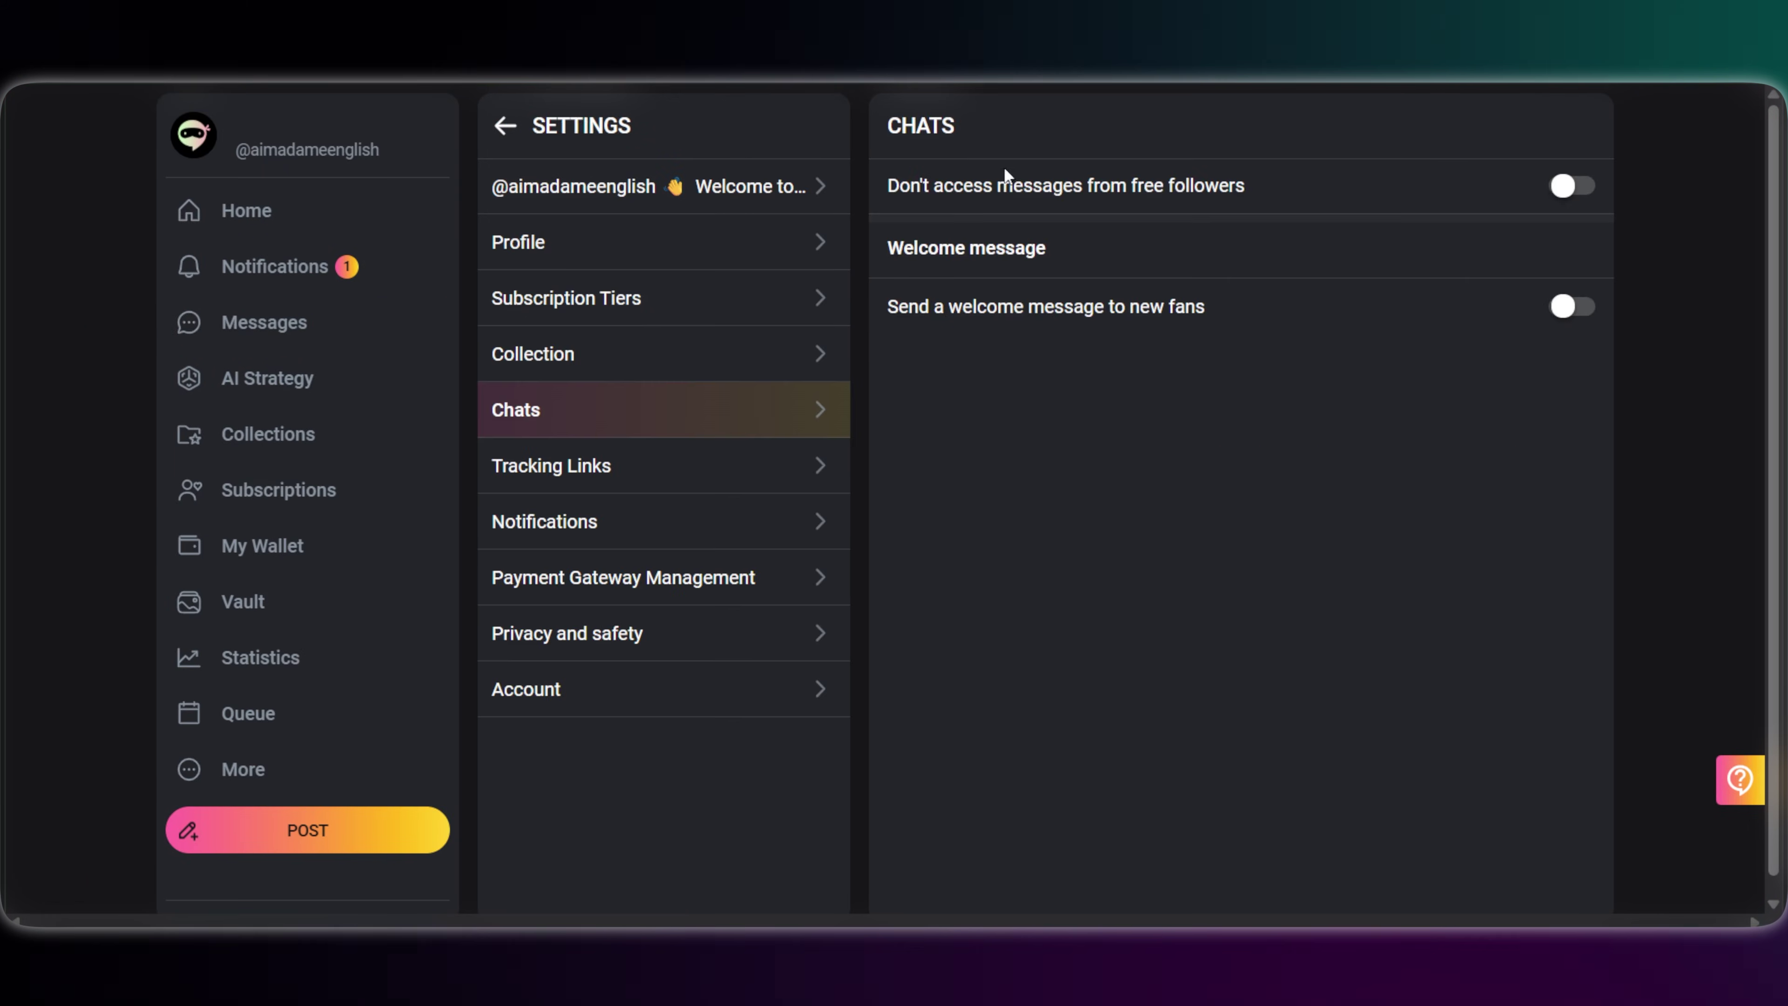
pyautogui.click(1568, 184)
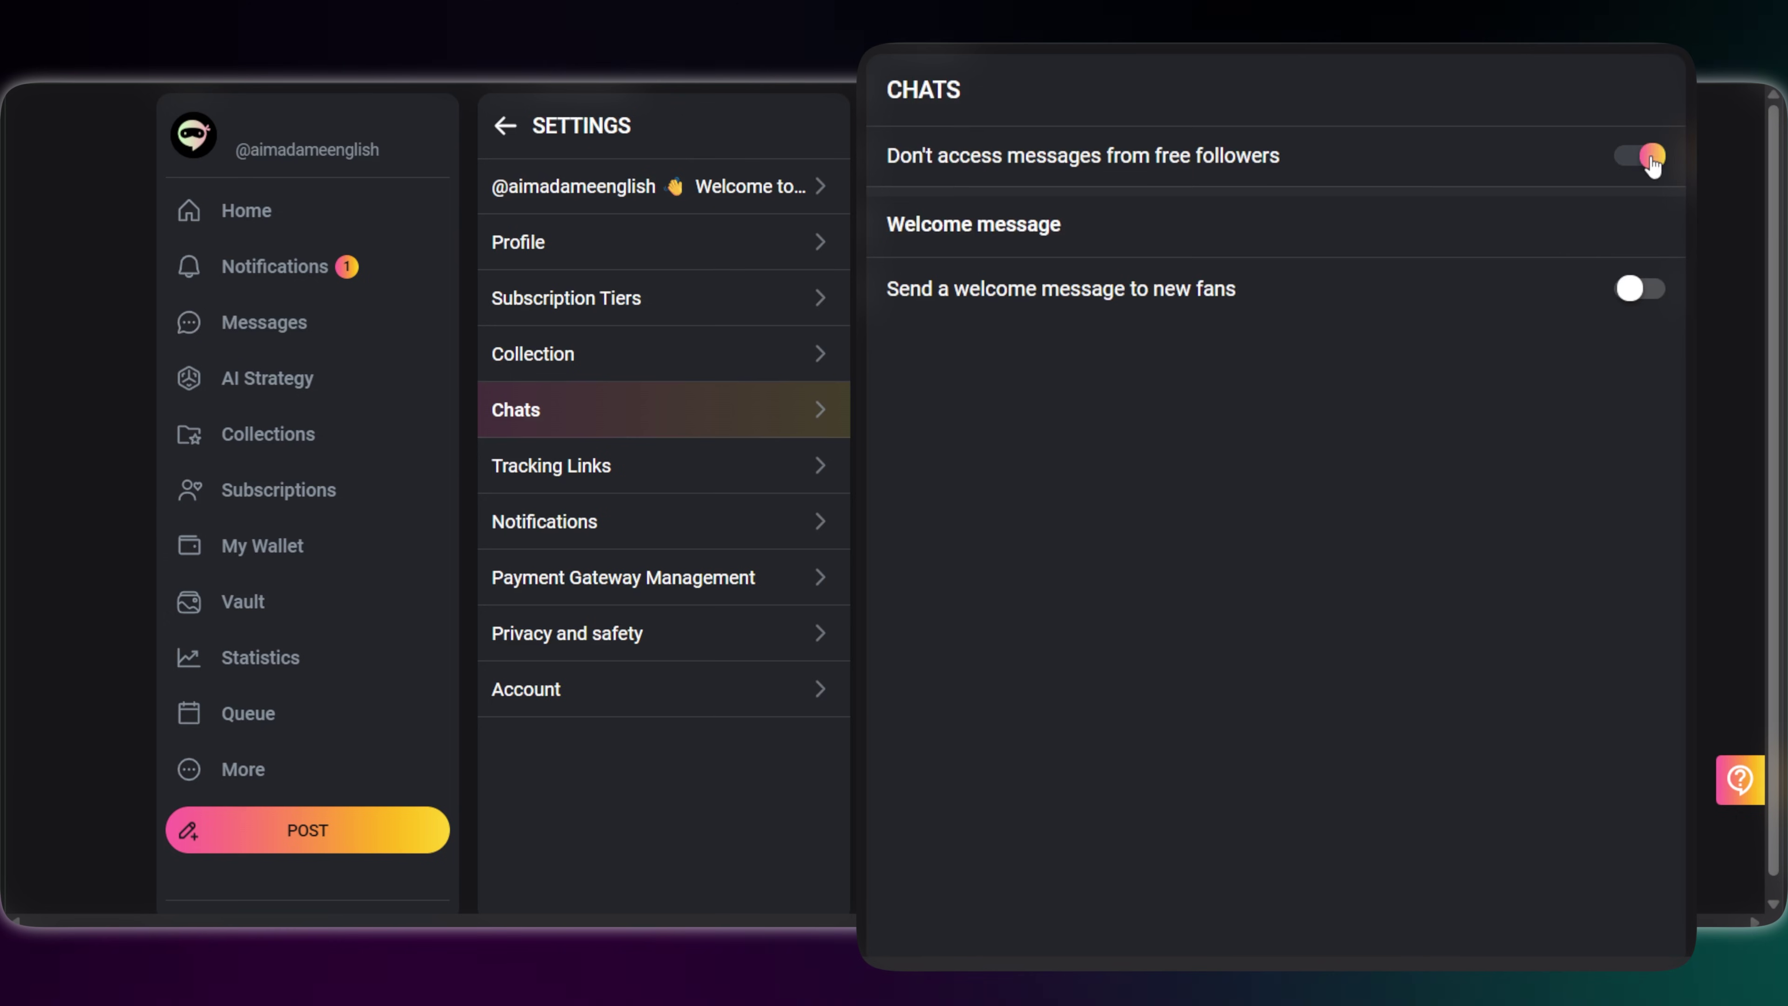
pyautogui.click(1660, 299)
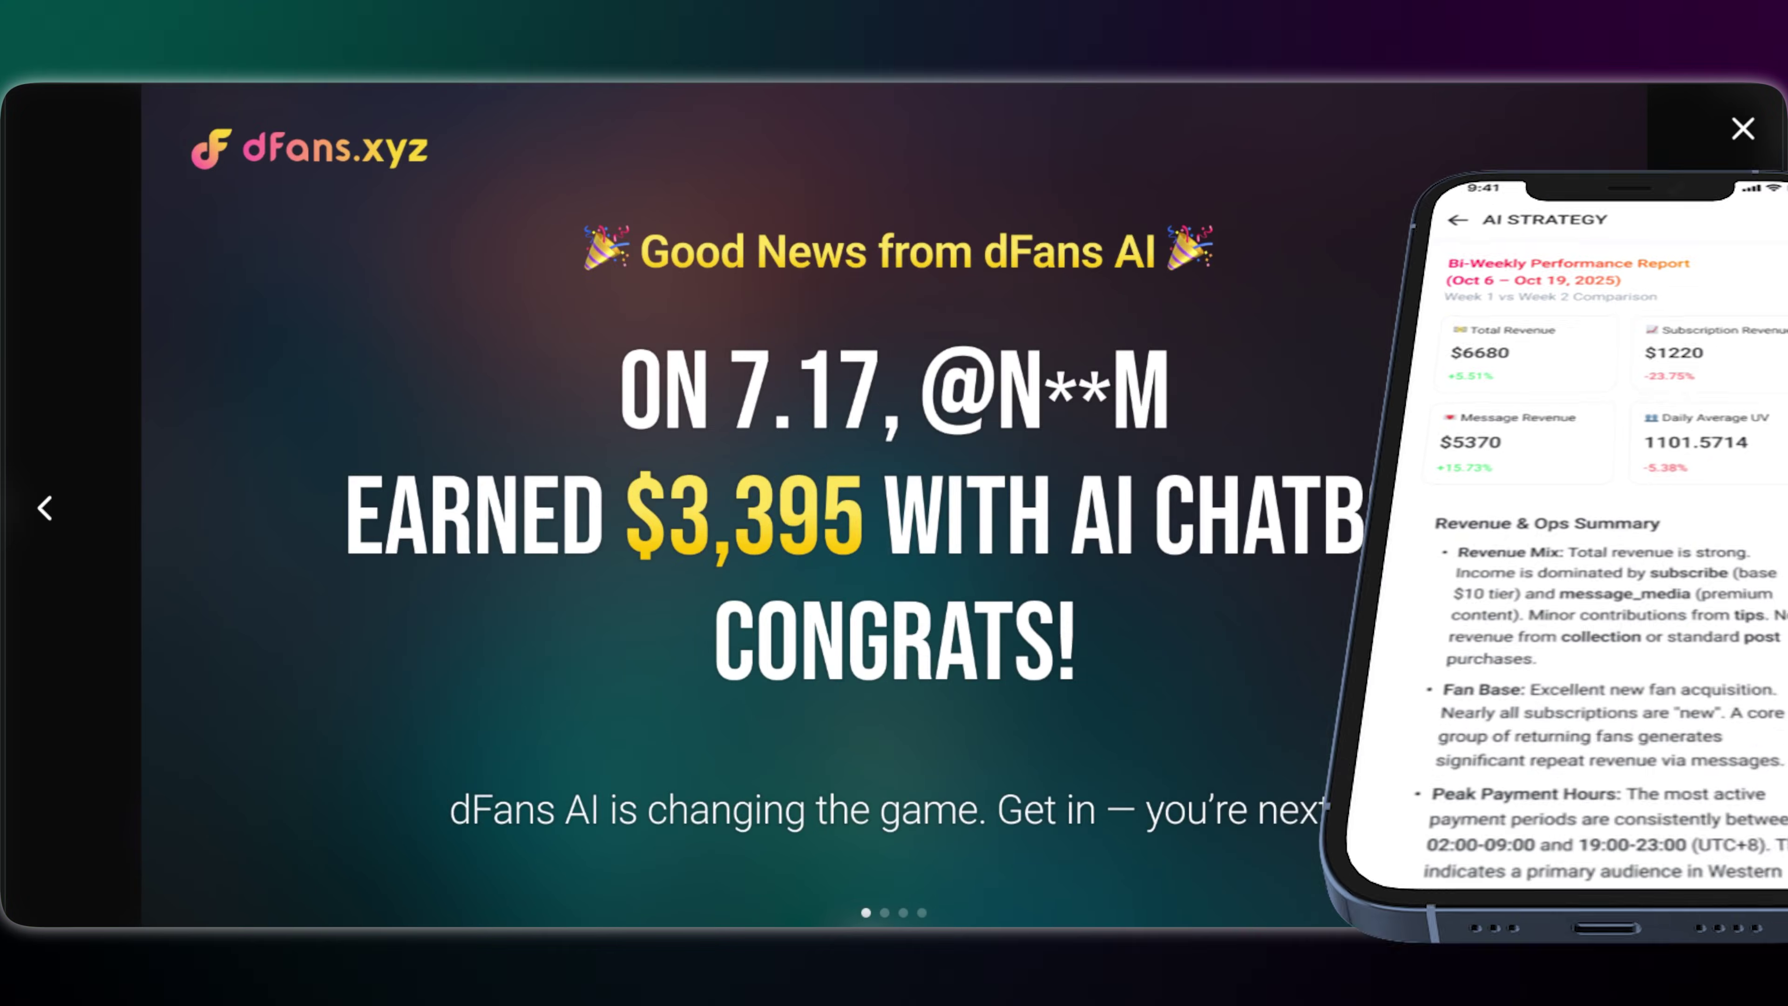
# Browse the dFans AI chatbot announcement slides to the setup guide's second step about the chatbot's persona
pyautogui.click(1719, 508)
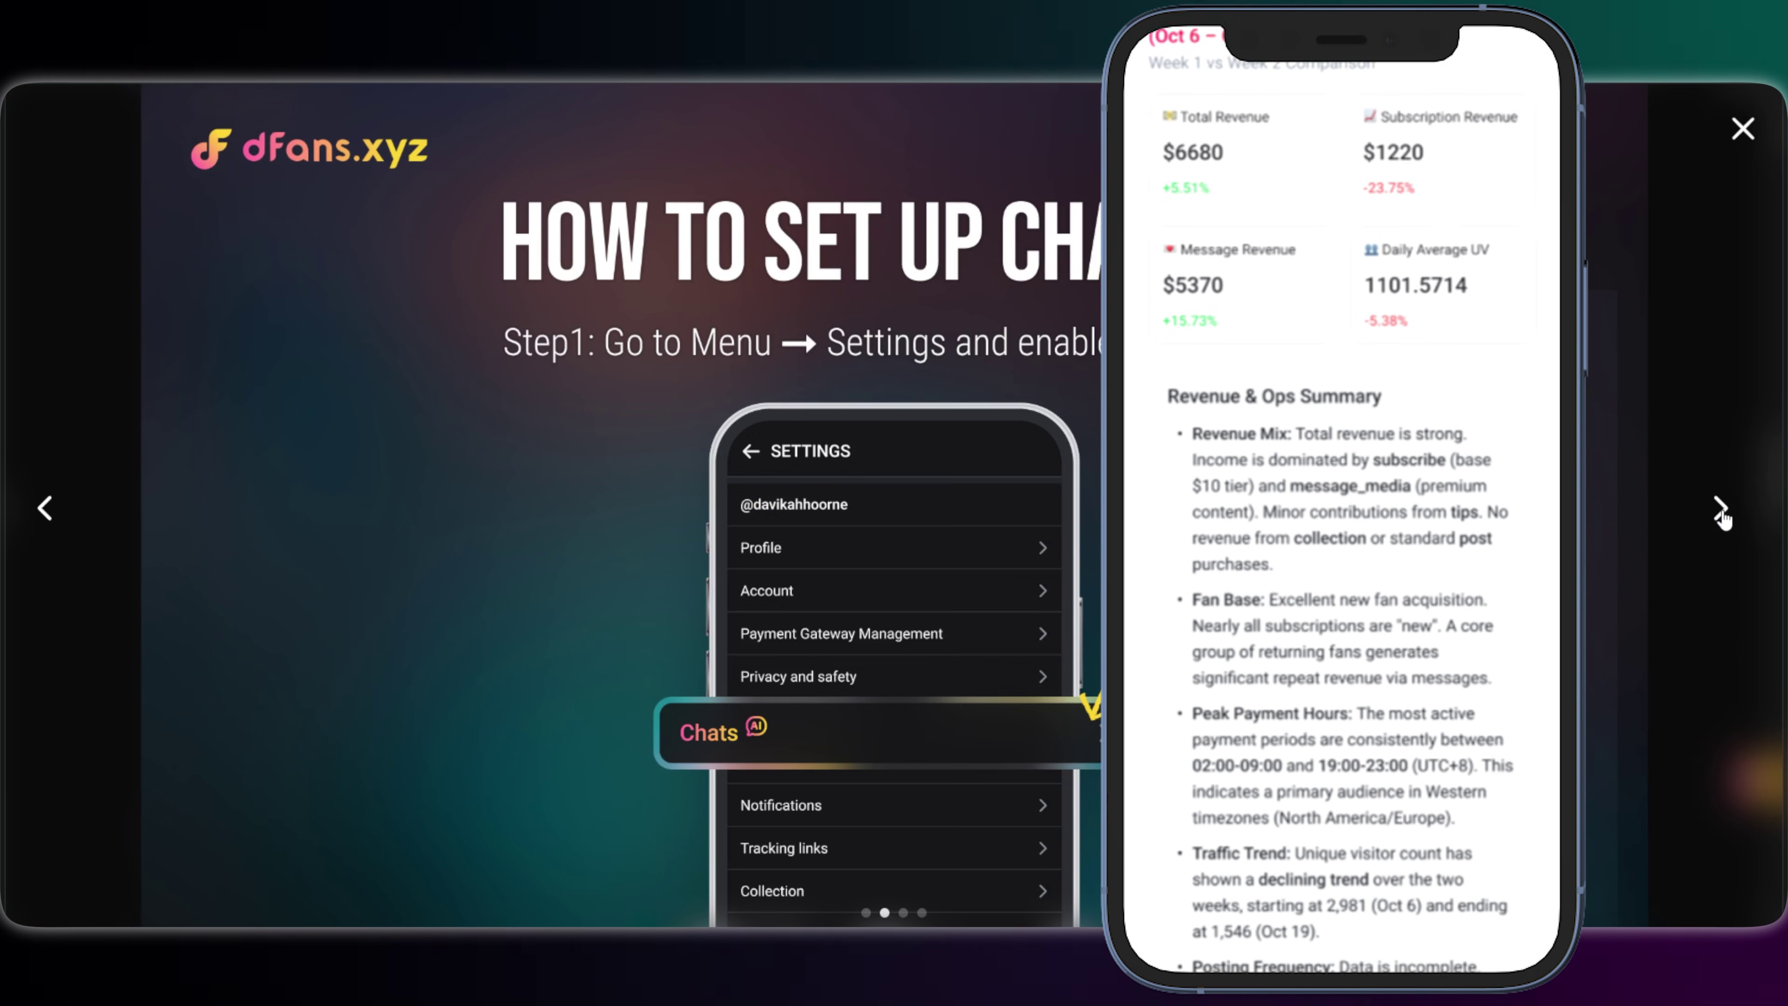
pyautogui.click(1720, 513)
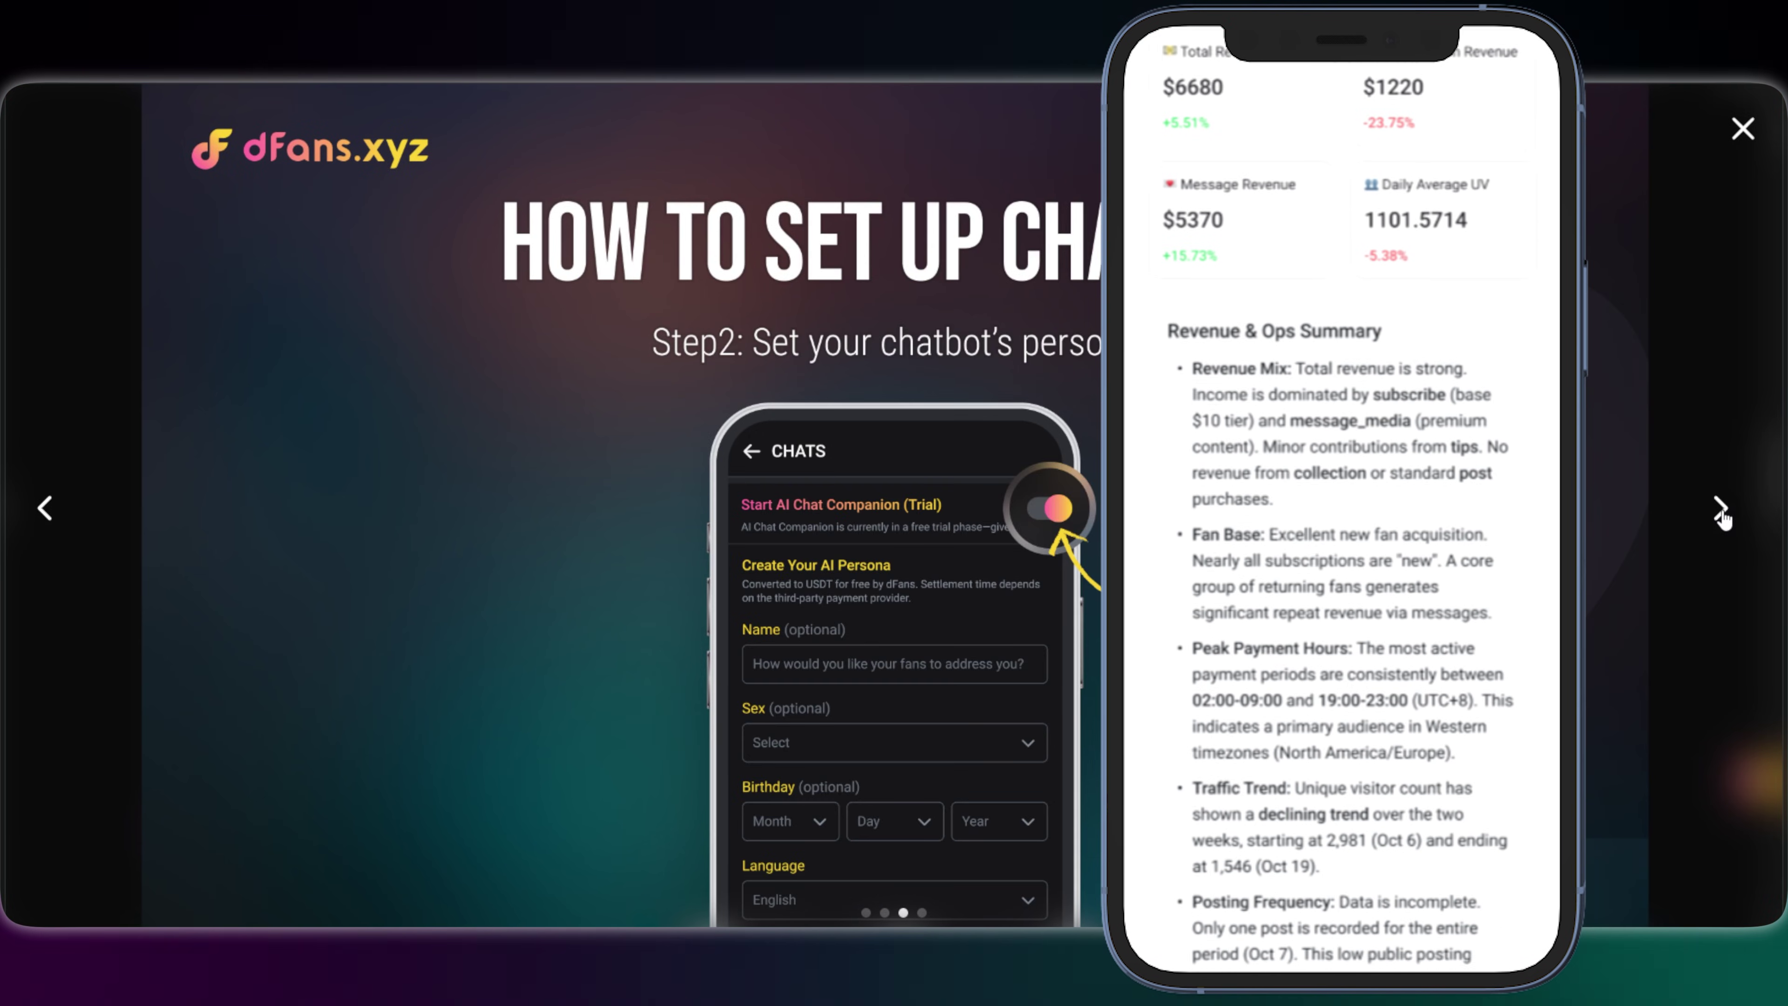
# Browse the remaining chatbot setup slides on uploading media and setting prices, close them, and look further down the dFans home feed
pyautogui.click(1721, 514)
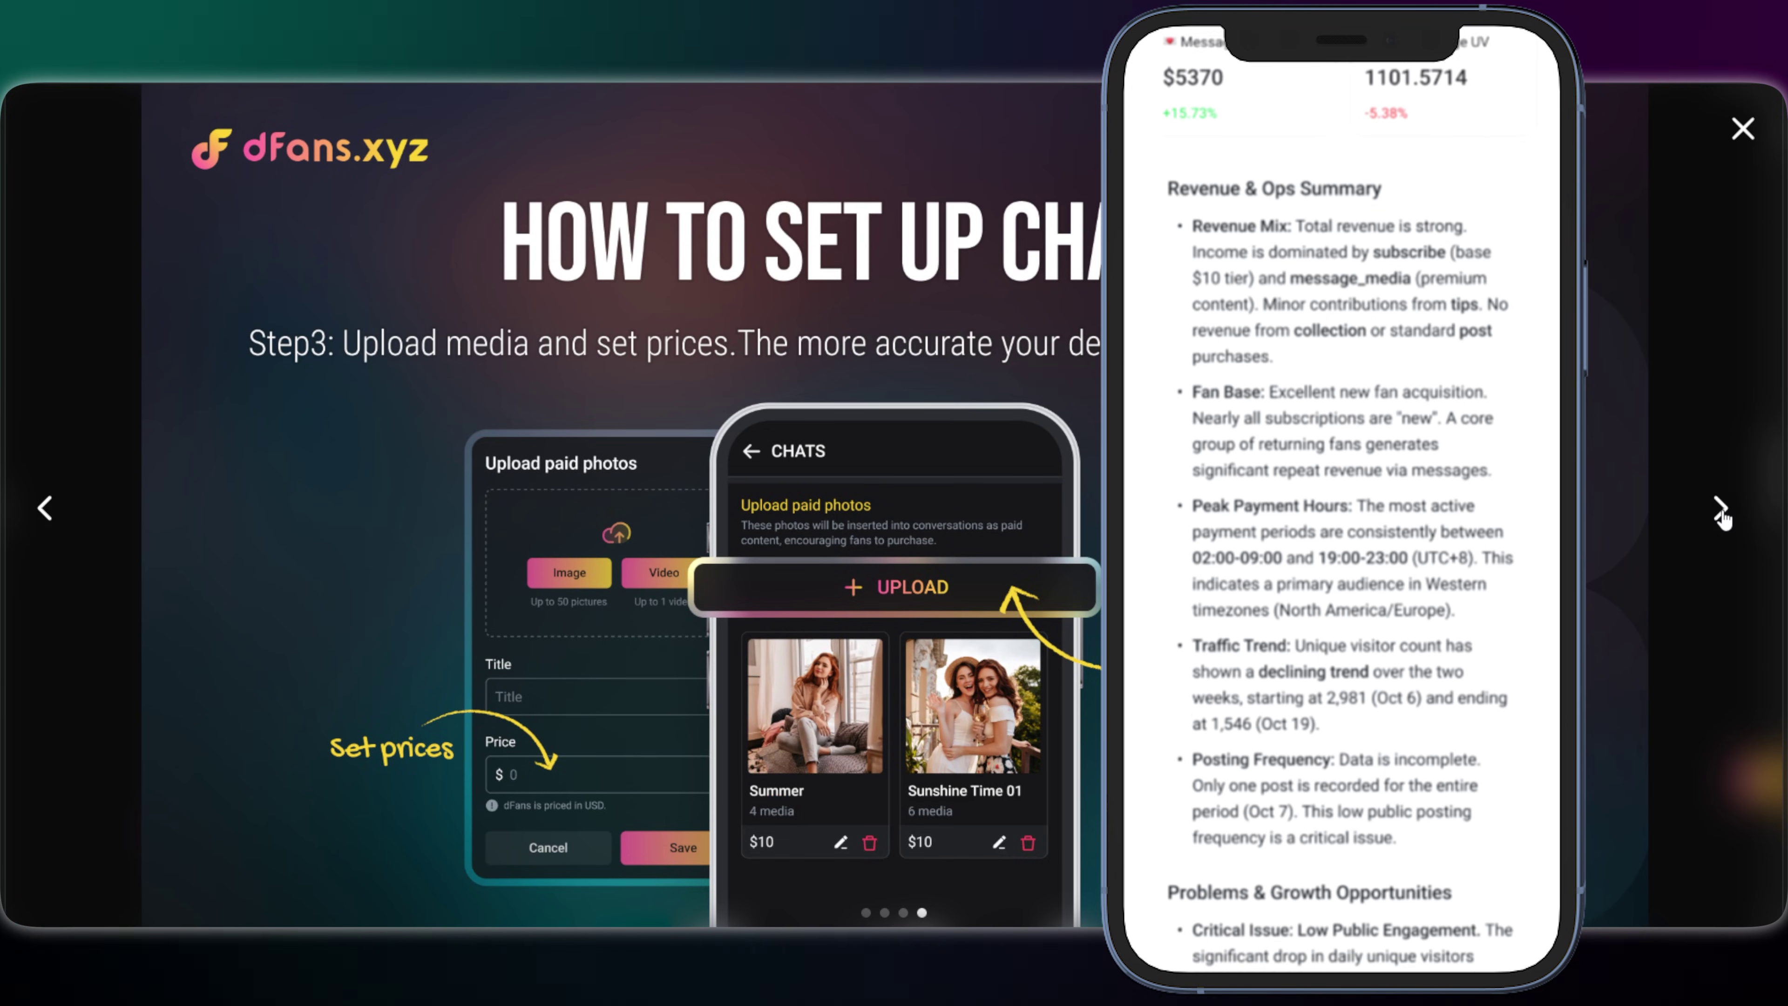
pyautogui.click(1720, 514)
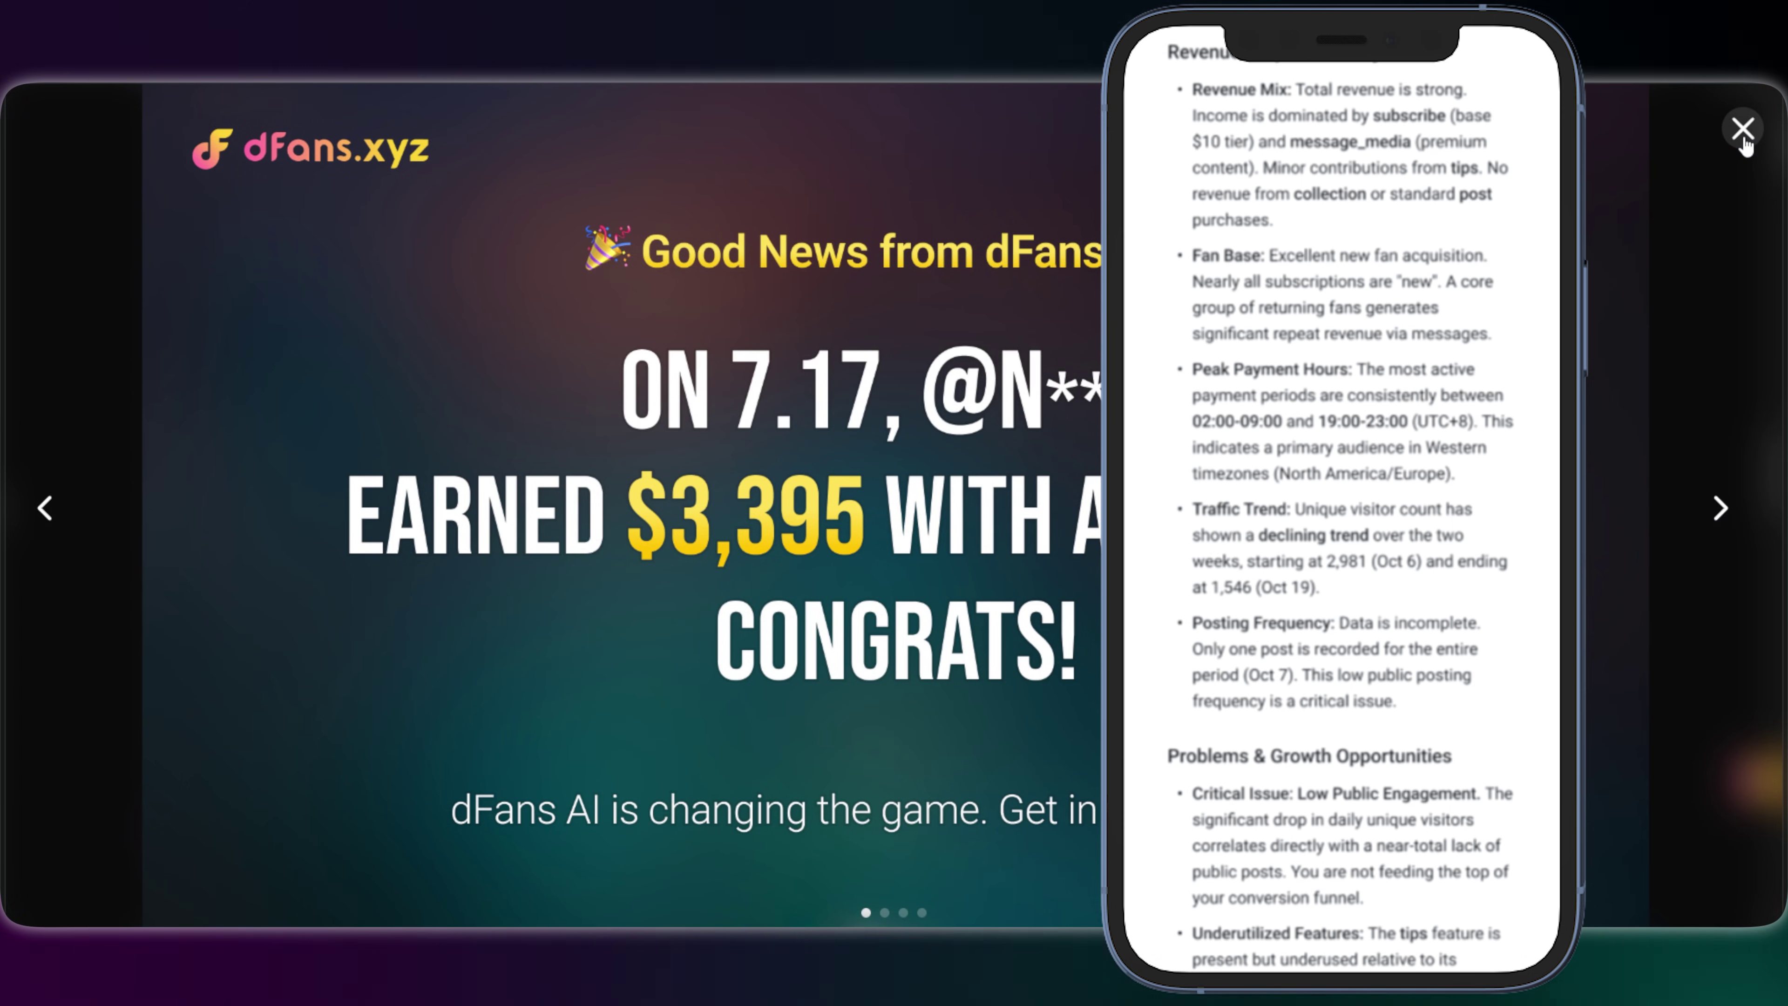
pyautogui.click(1745, 139)
pyautogui.scroll(-6, 807, 732)
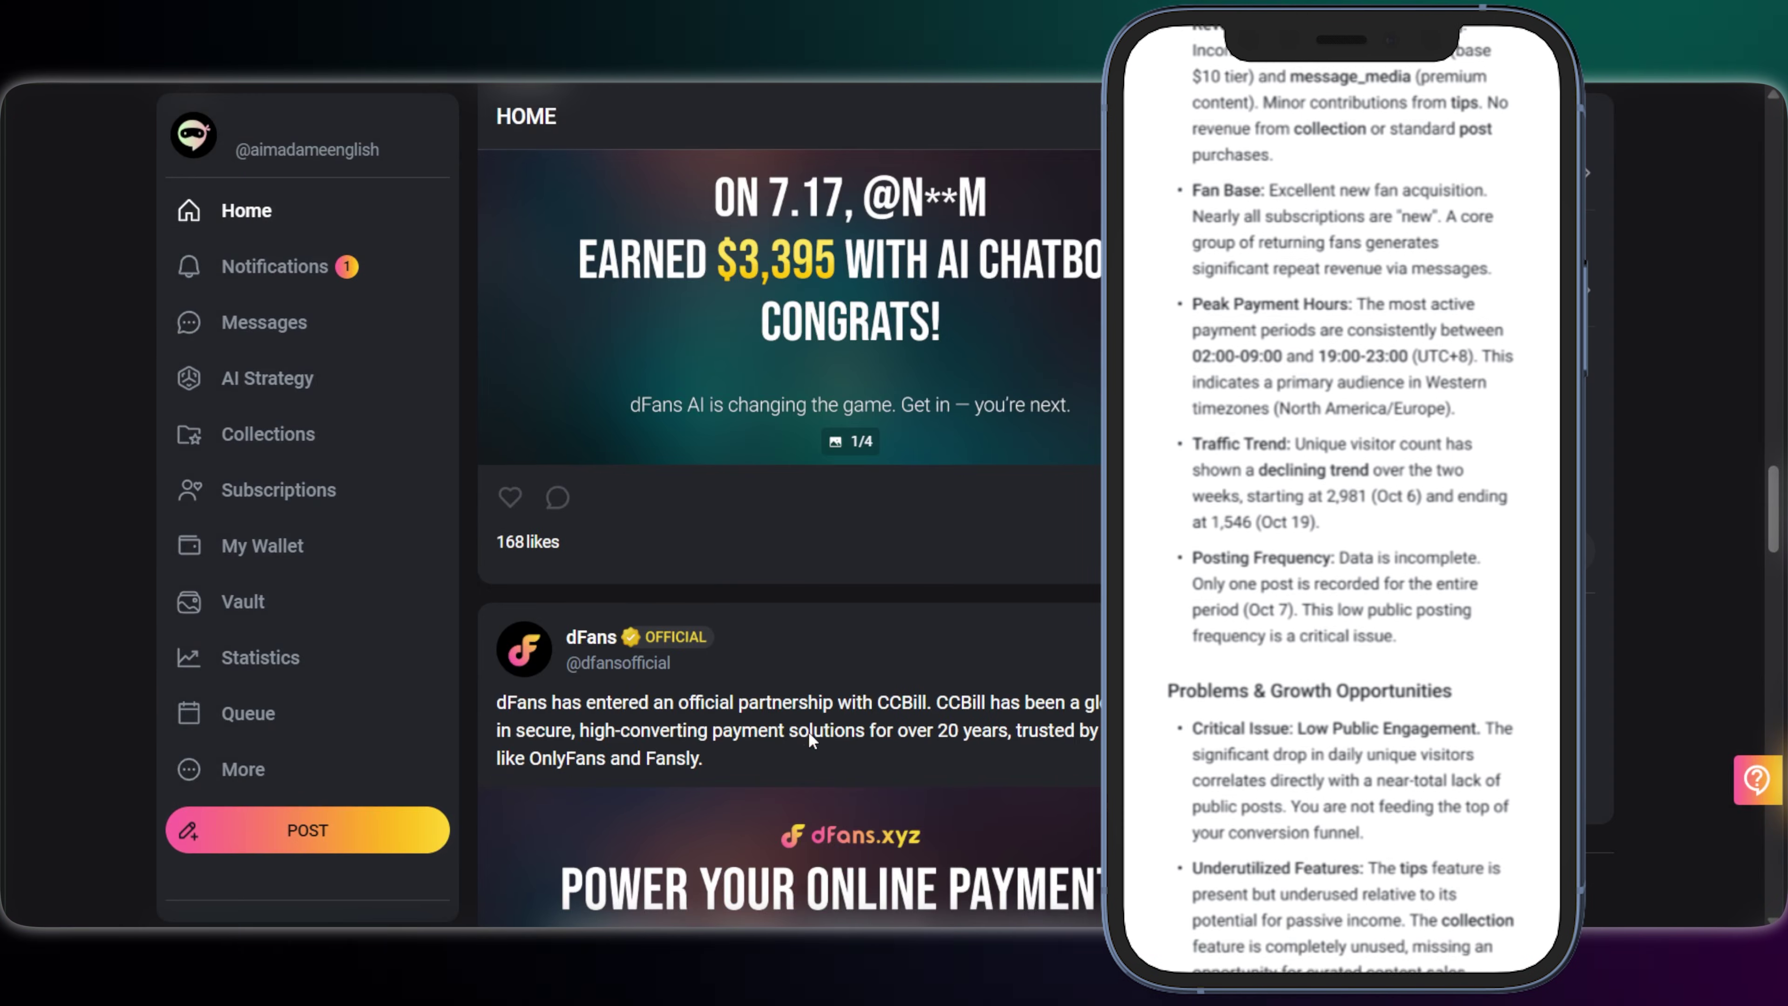
pyautogui.scroll(-1, 807, 731)
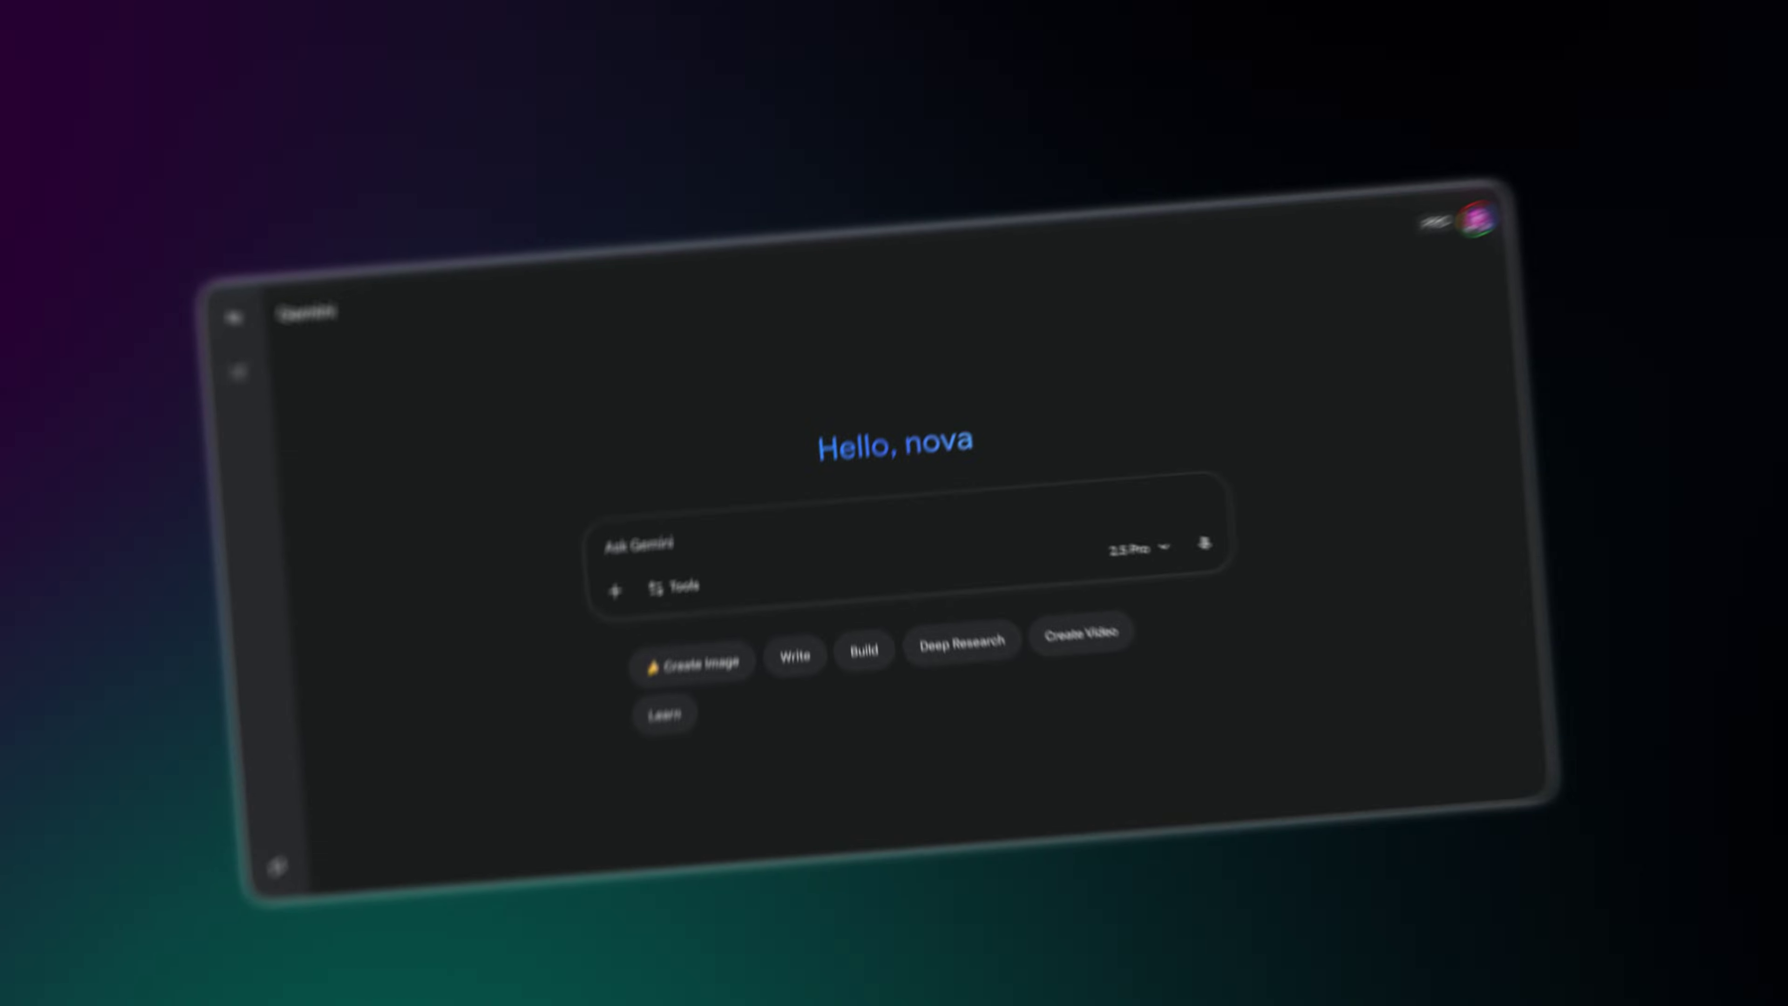
# In a new Gemini chat, paste the AI video production instructions for writing Grok image-to-video prompts and read through them
pyautogui.hotkey('ctrl', 'v')
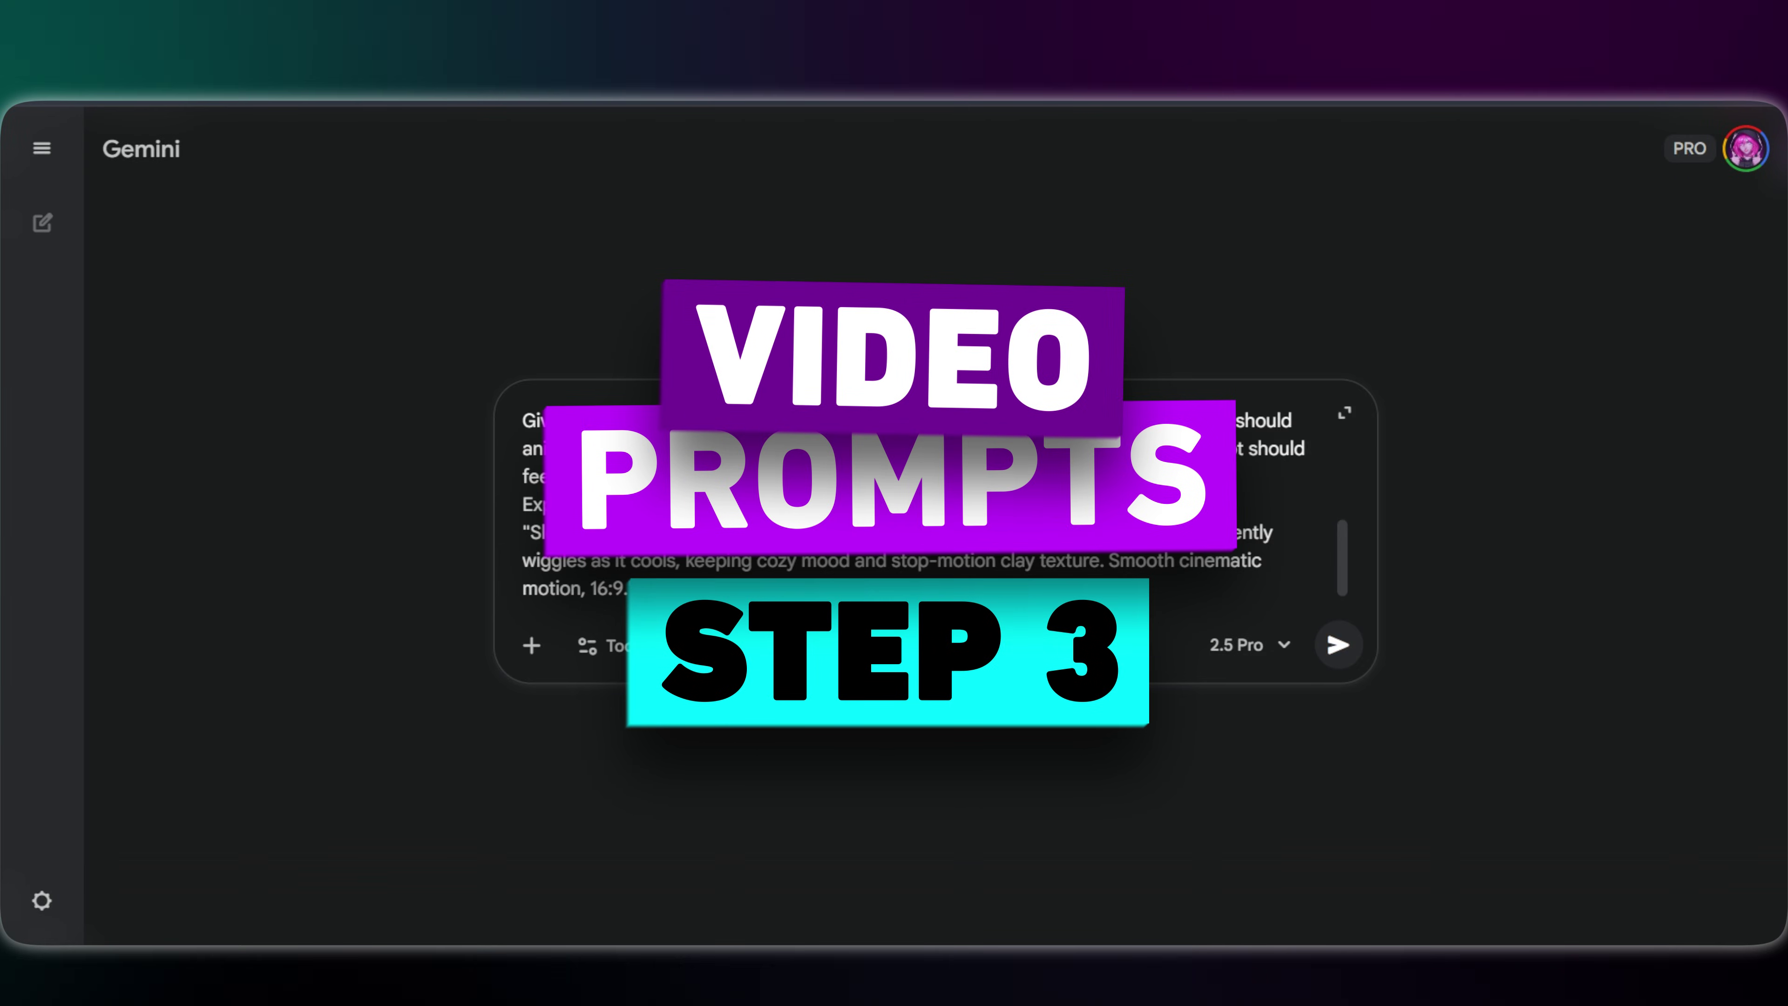
pyautogui.moveTo(1338, 560); pyautogui.dragTo(1346, 446)
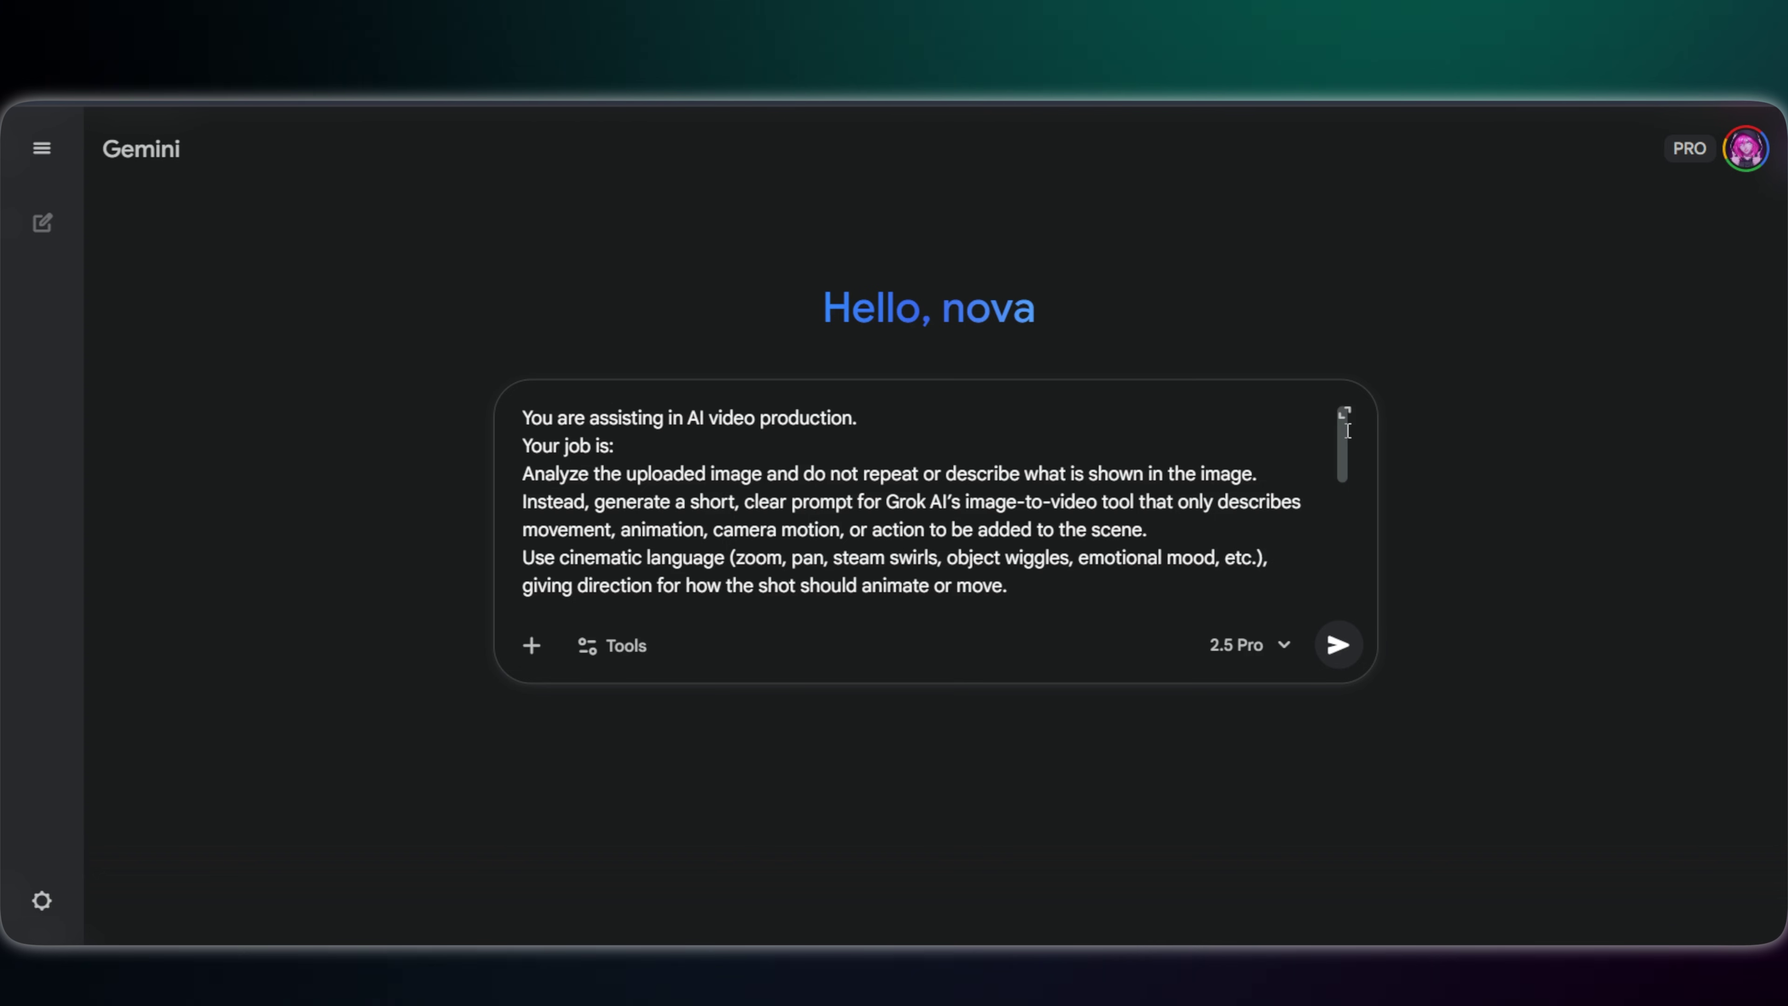
pyautogui.scroll(-2, 1346, 445)
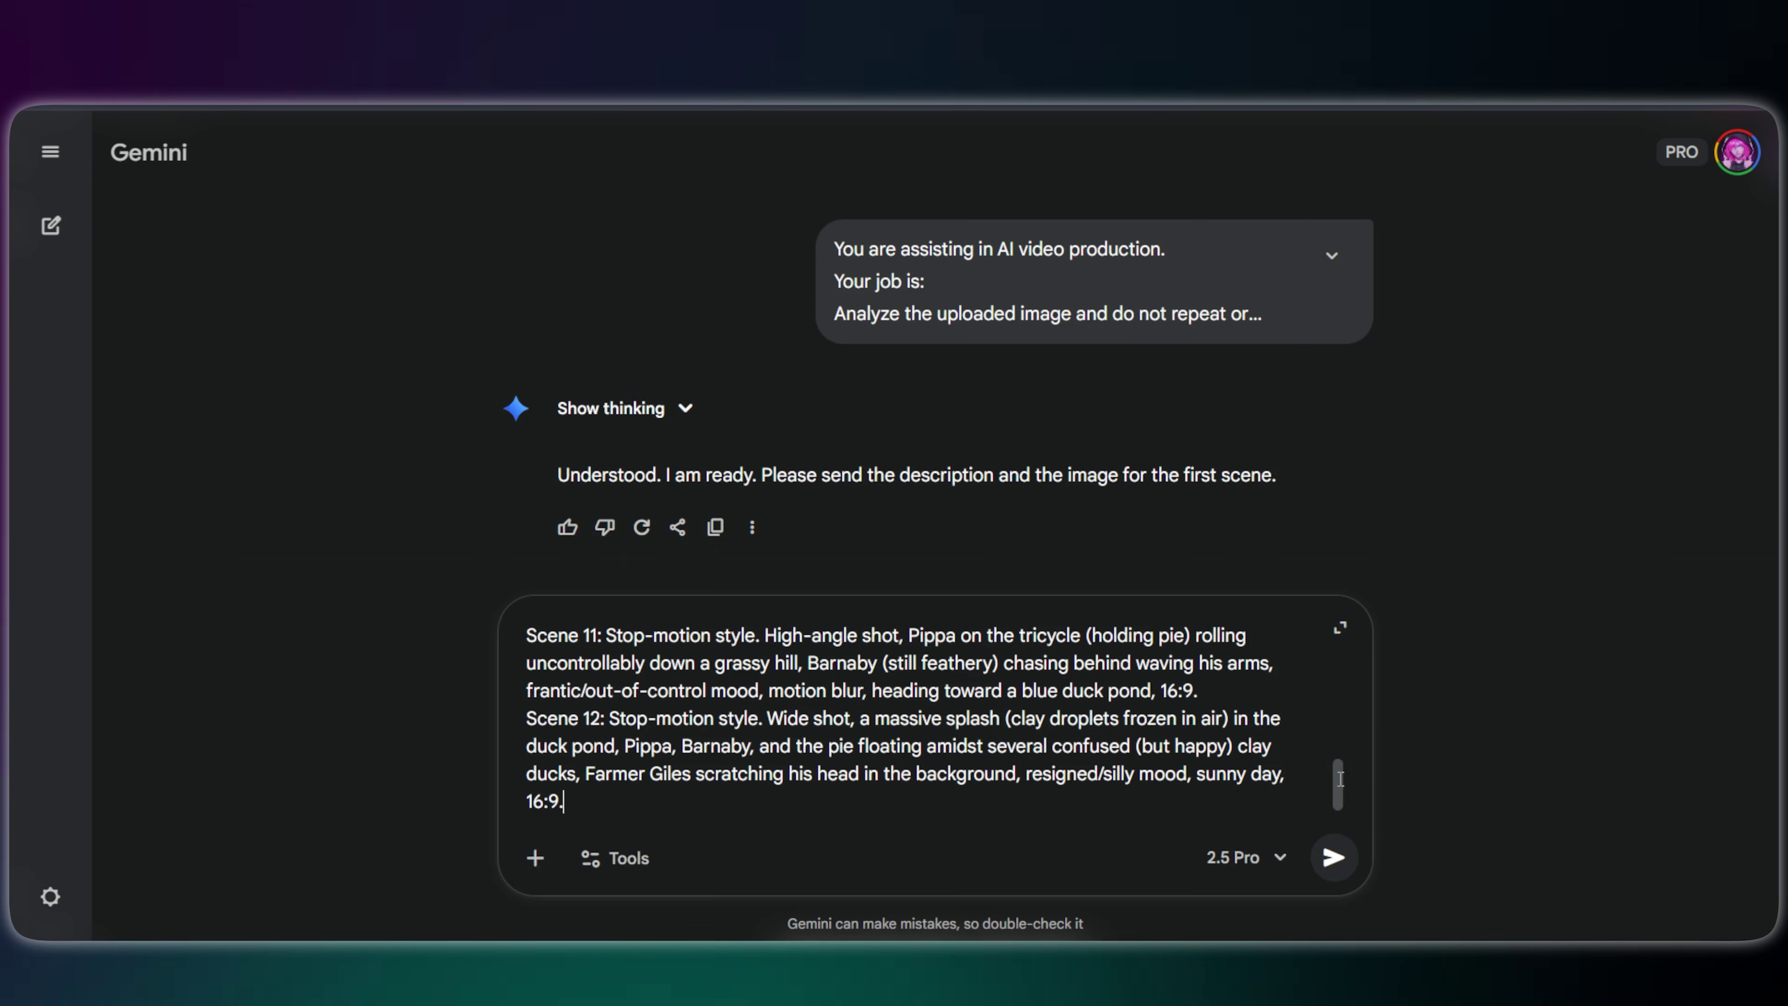
# Review the 12 pasted scene prompts, add "now i will send you some images too" at the end, and send the message
pyautogui.scroll(6, 1355, 687)
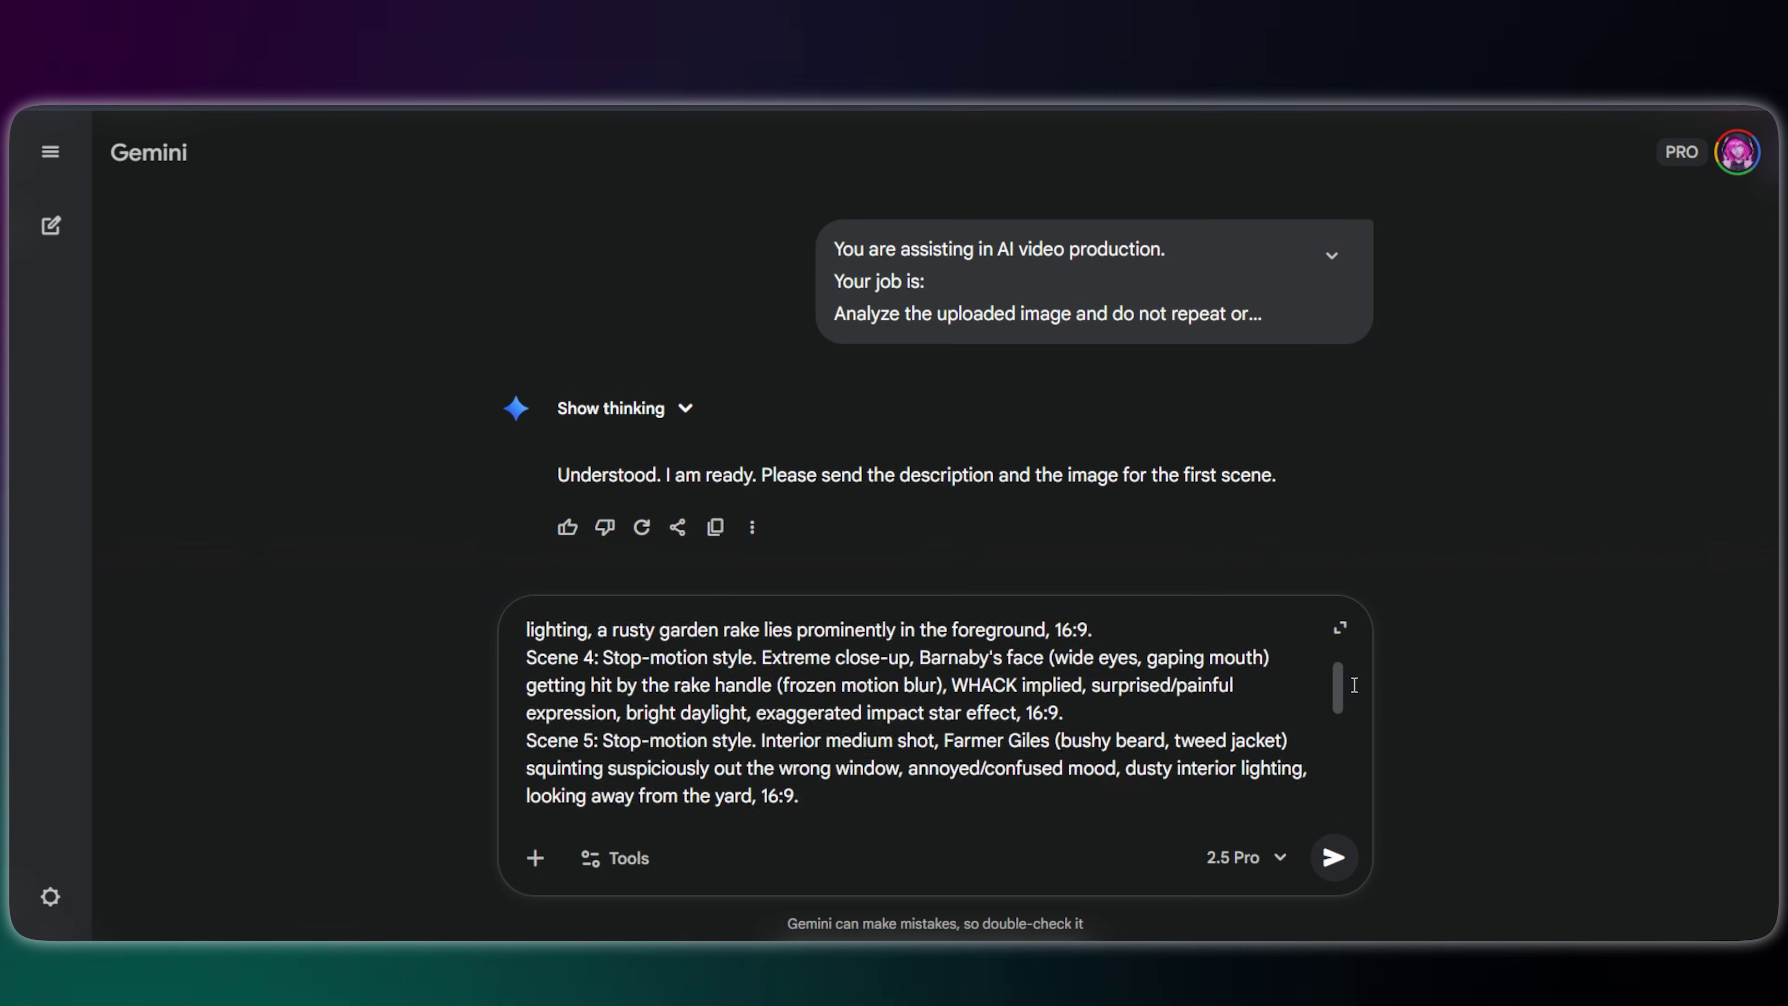
pyautogui.scroll(5, 1355, 687)
pyautogui.scroll(-15, 1355, 687)
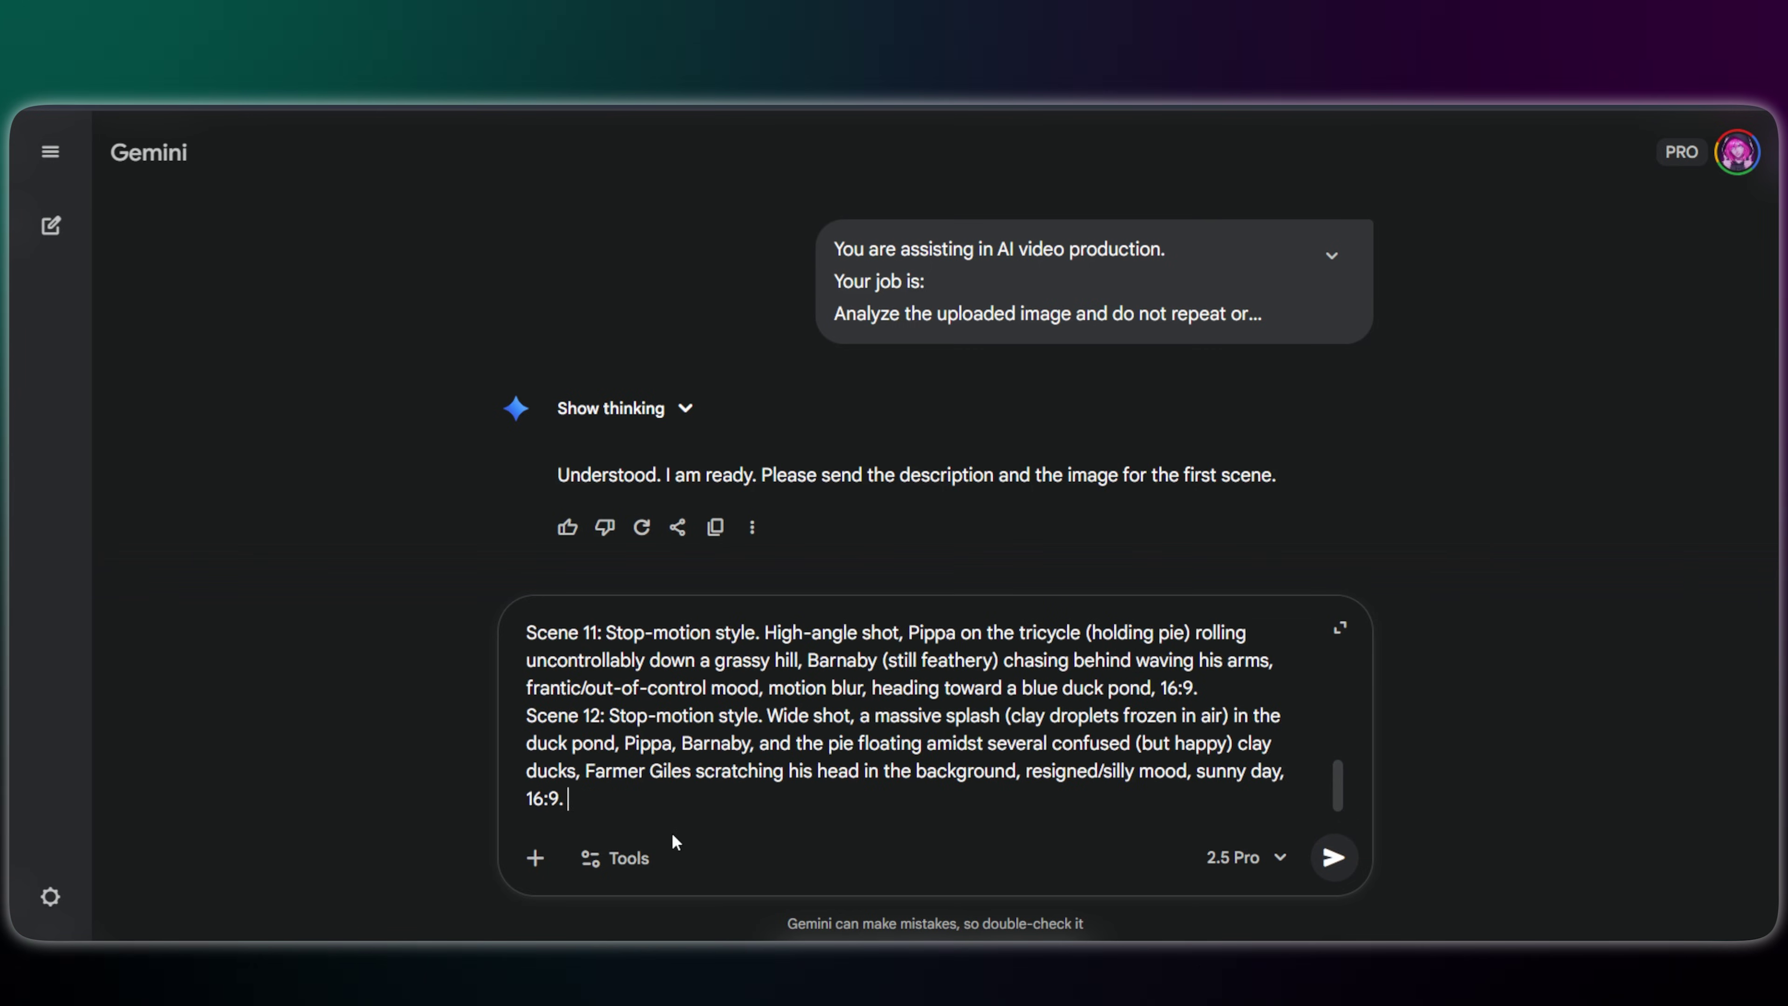
pyautogui.write('now i send')
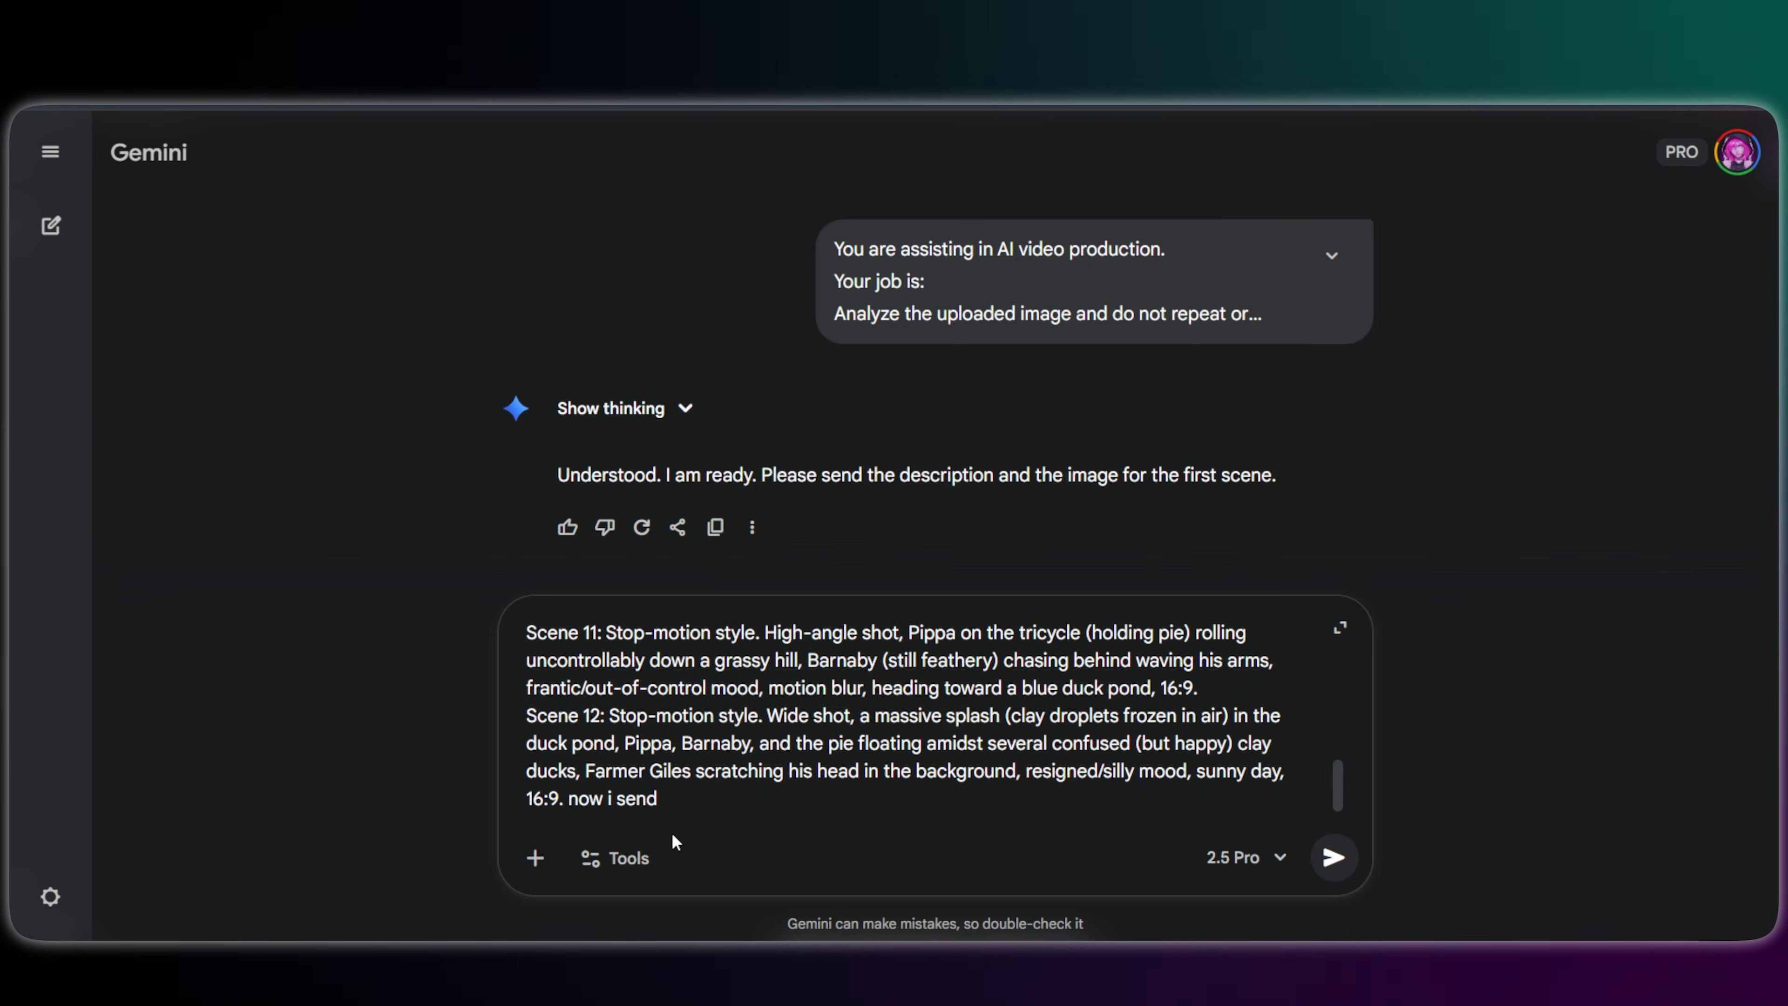
pyautogui.press('BackSpace')
pyautogui.press('BackSpace')
pyautogui.press('BackSpace')
pyautogui.press('BackSpace')
pyautogui.write('will send yo')
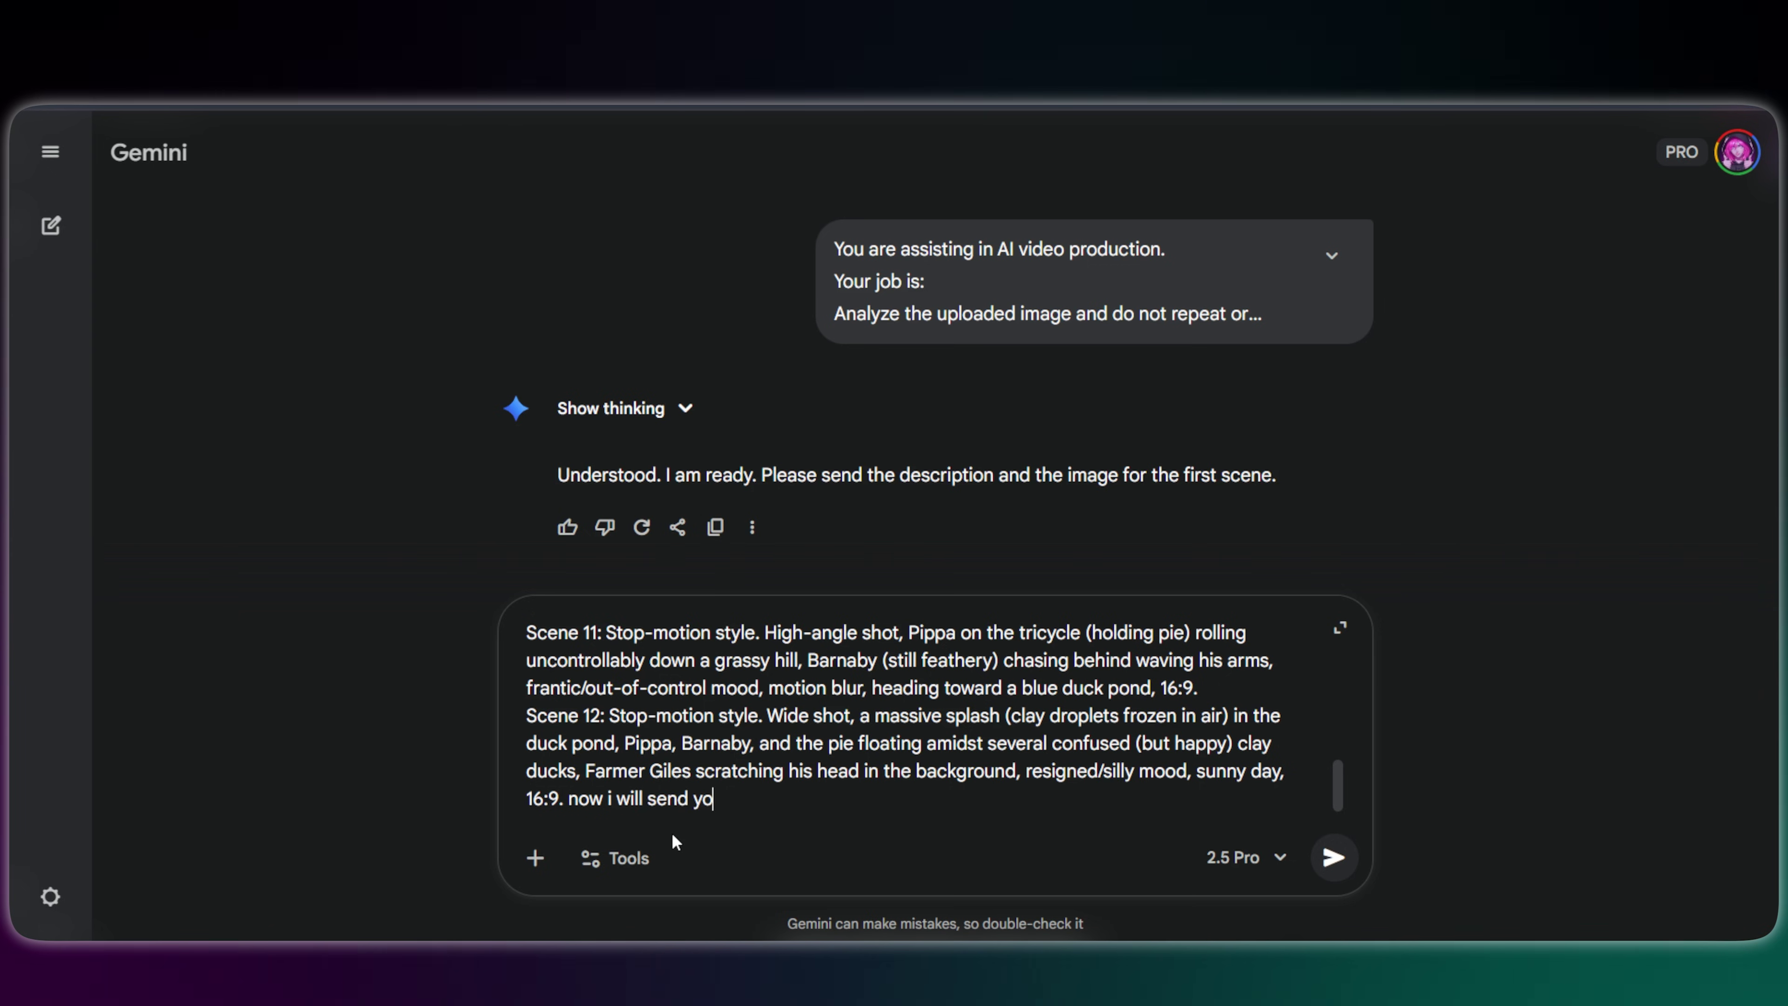
pyautogui.write('u images too')
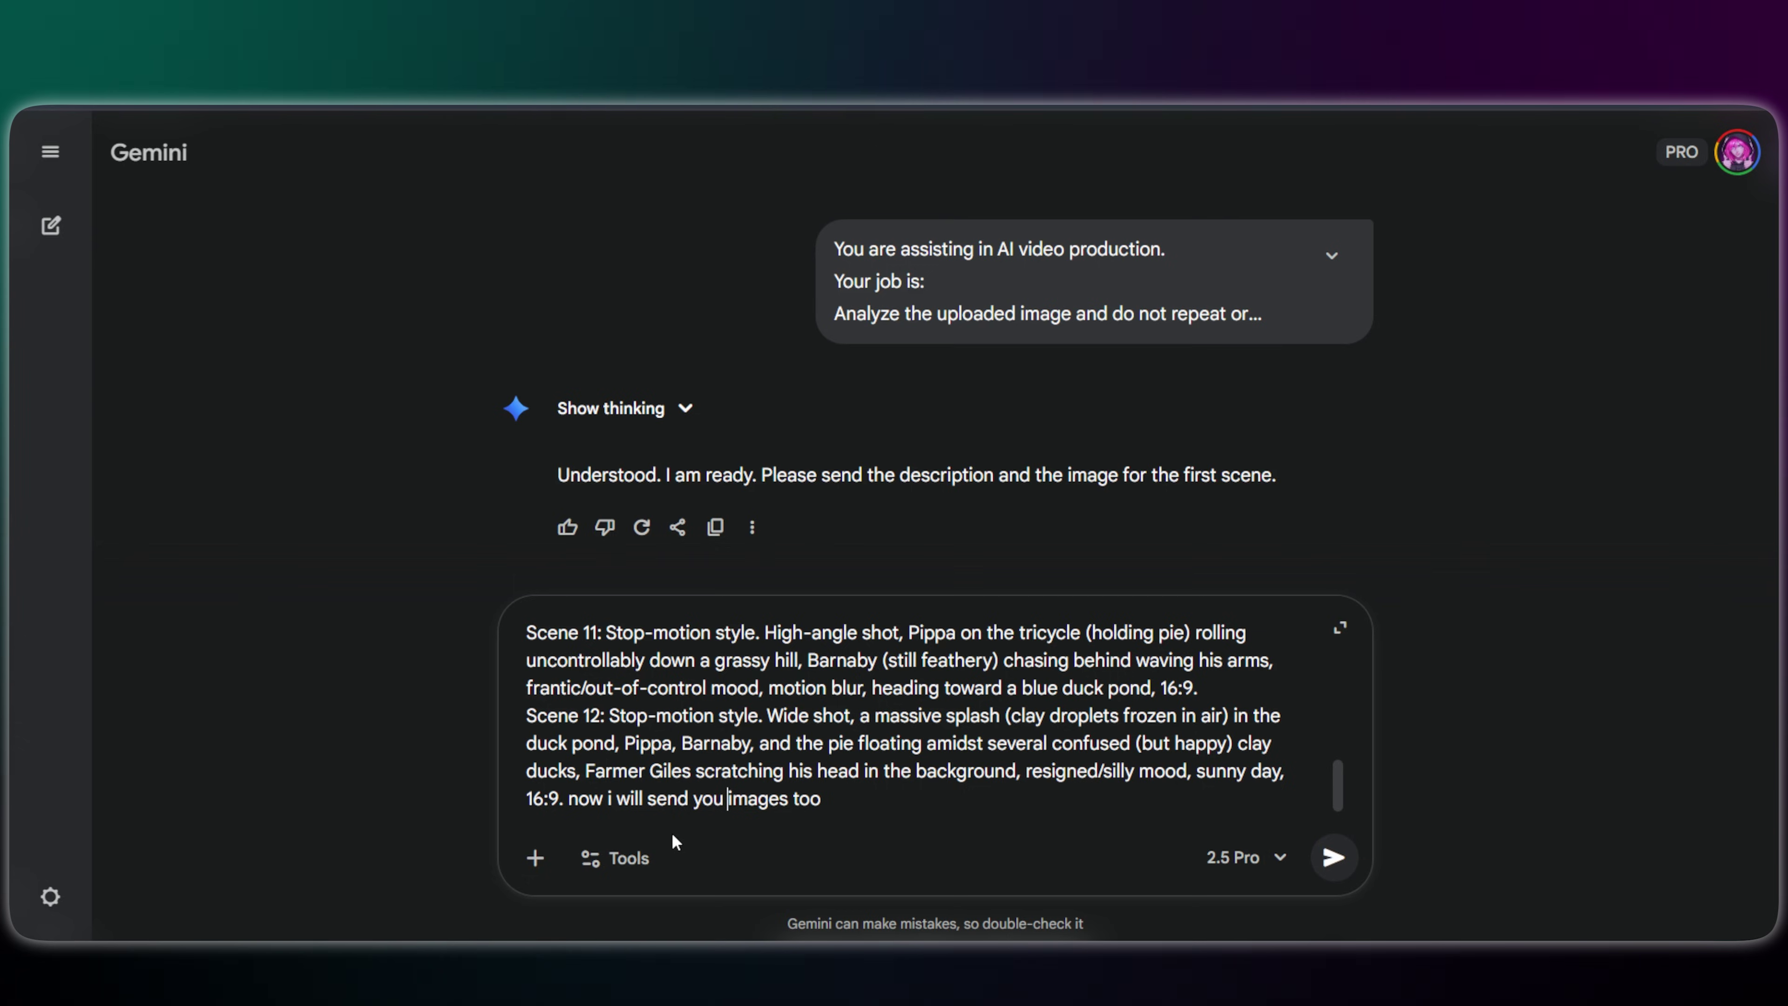
pyautogui.write('some')
pyautogui.press('Return')
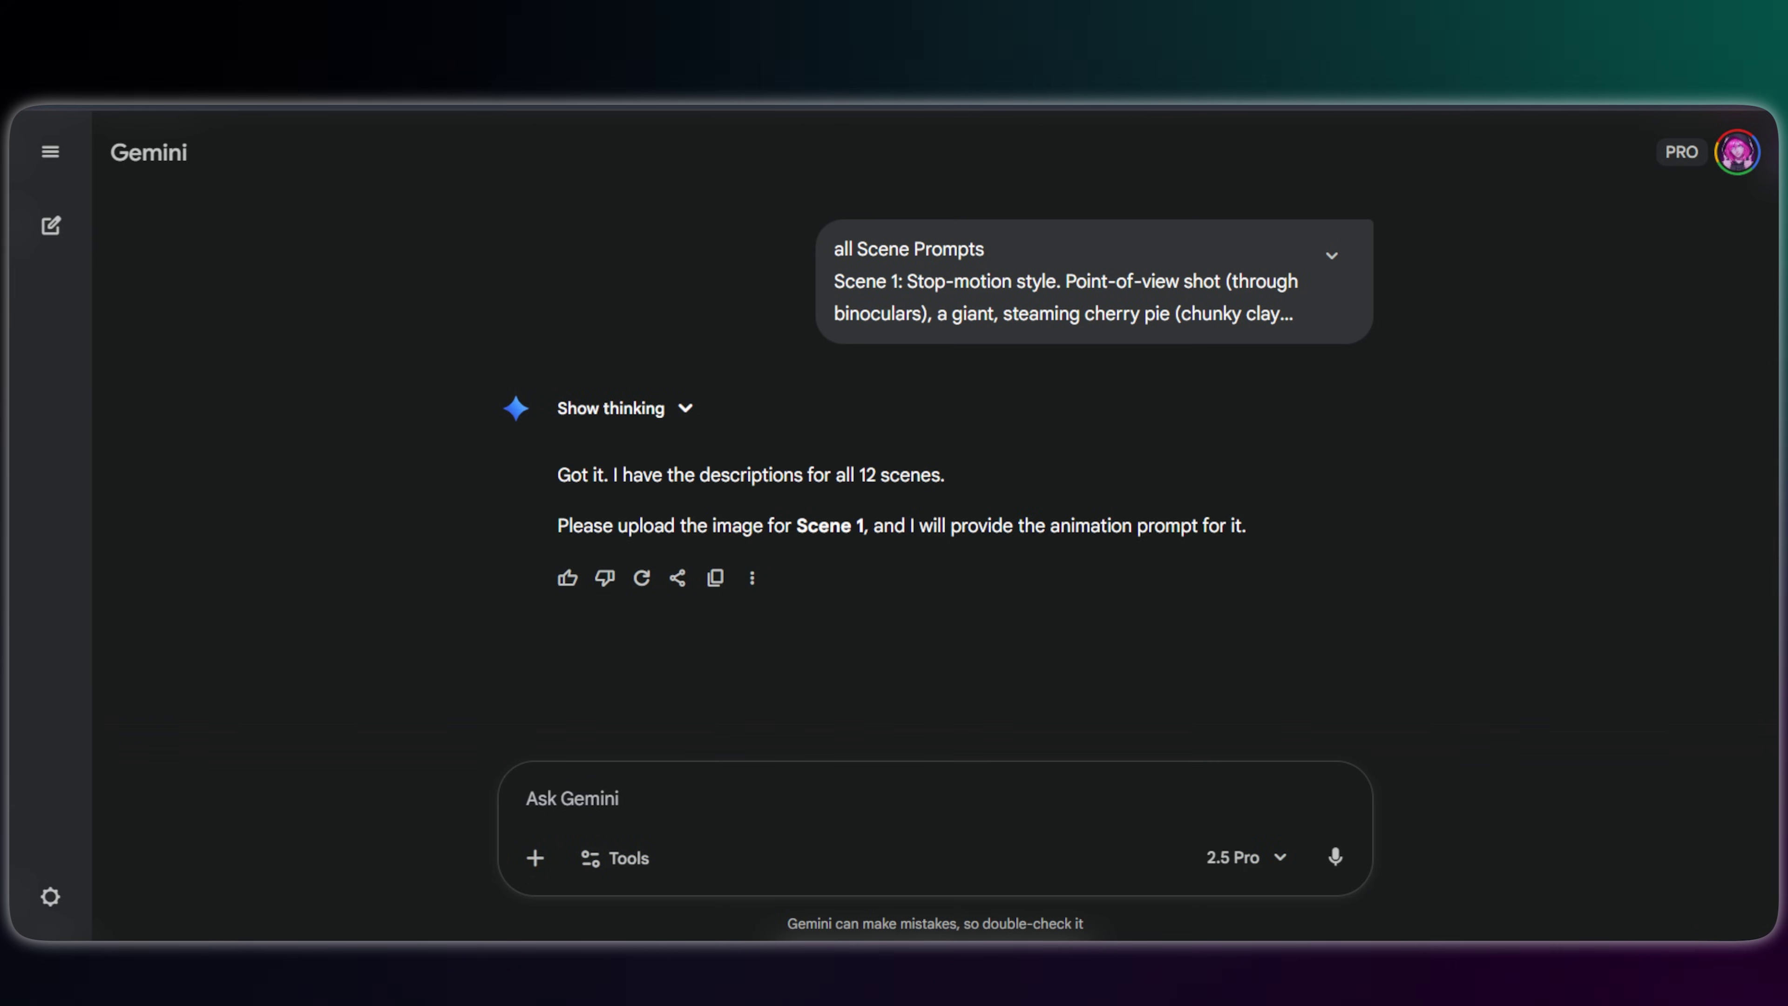
# Attach the Scene 1 cherry pie image to the chat and send it for an animation prompt
pyautogui.moveTo(1077, 890); pyautogui.dragTo(1077, 890)
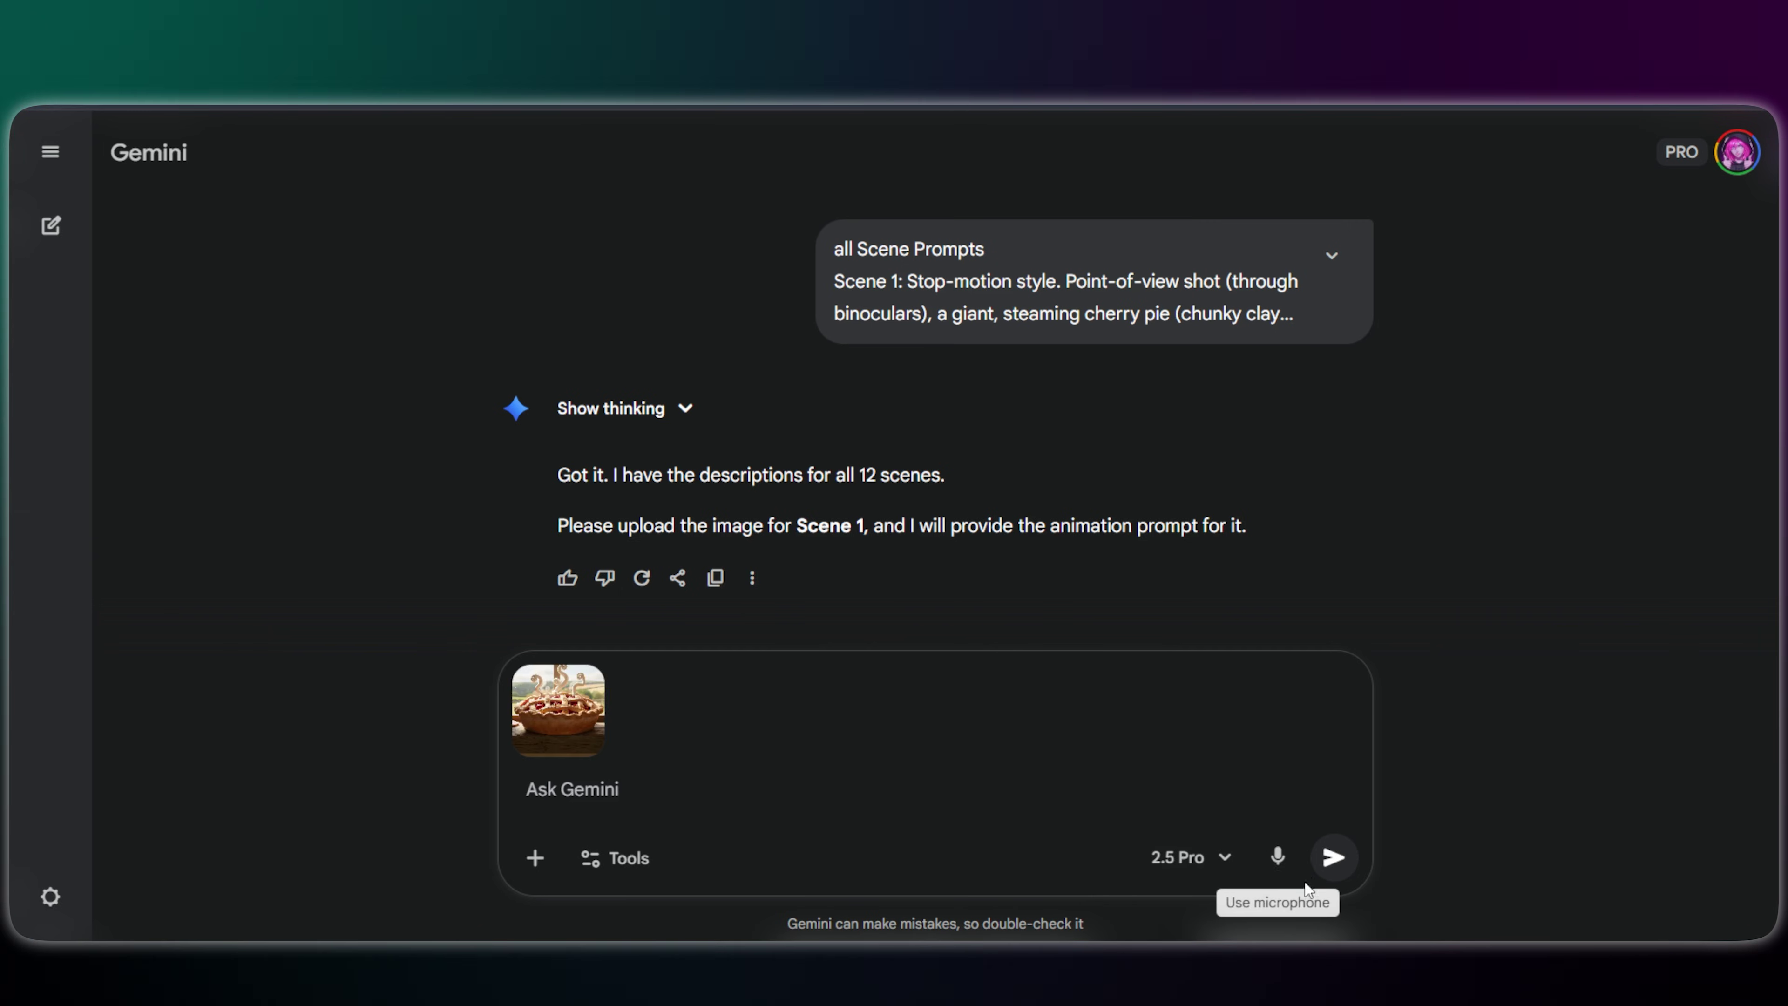
pyautogui.click(1336, 860)
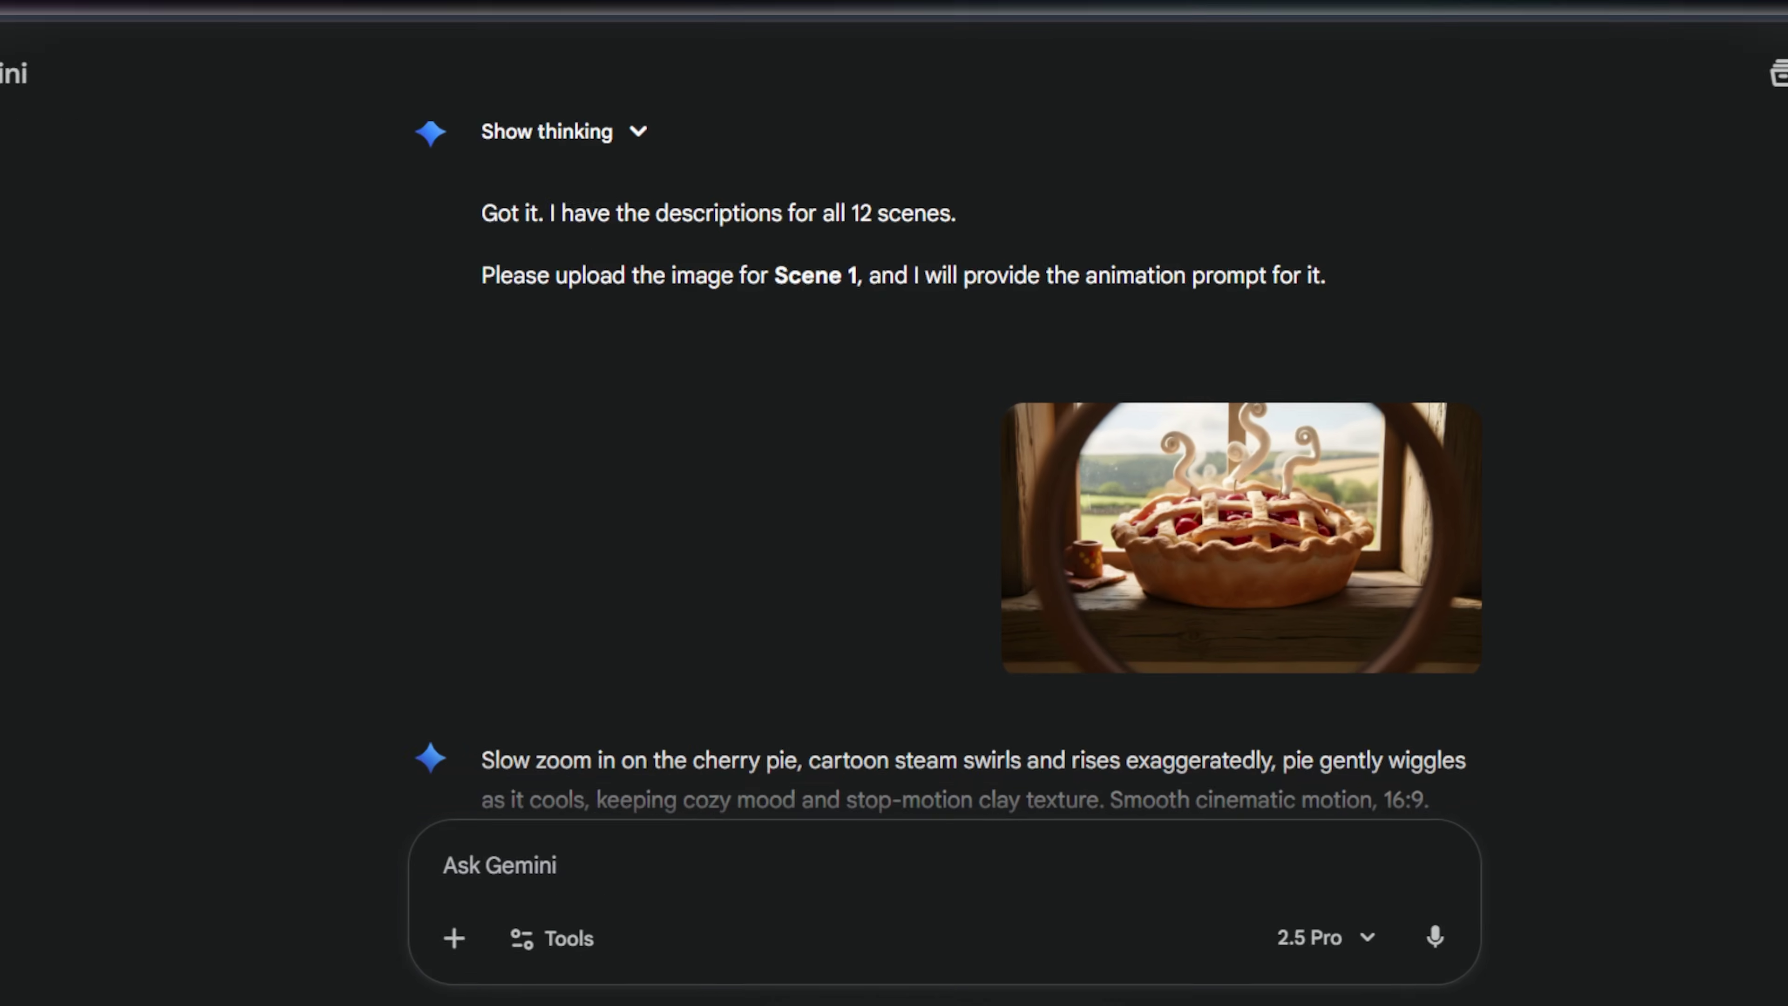
# Read through the animation prompts Gemini wrote for each uploaded scene image
pyautogui.scroll(-10, 915, 493)
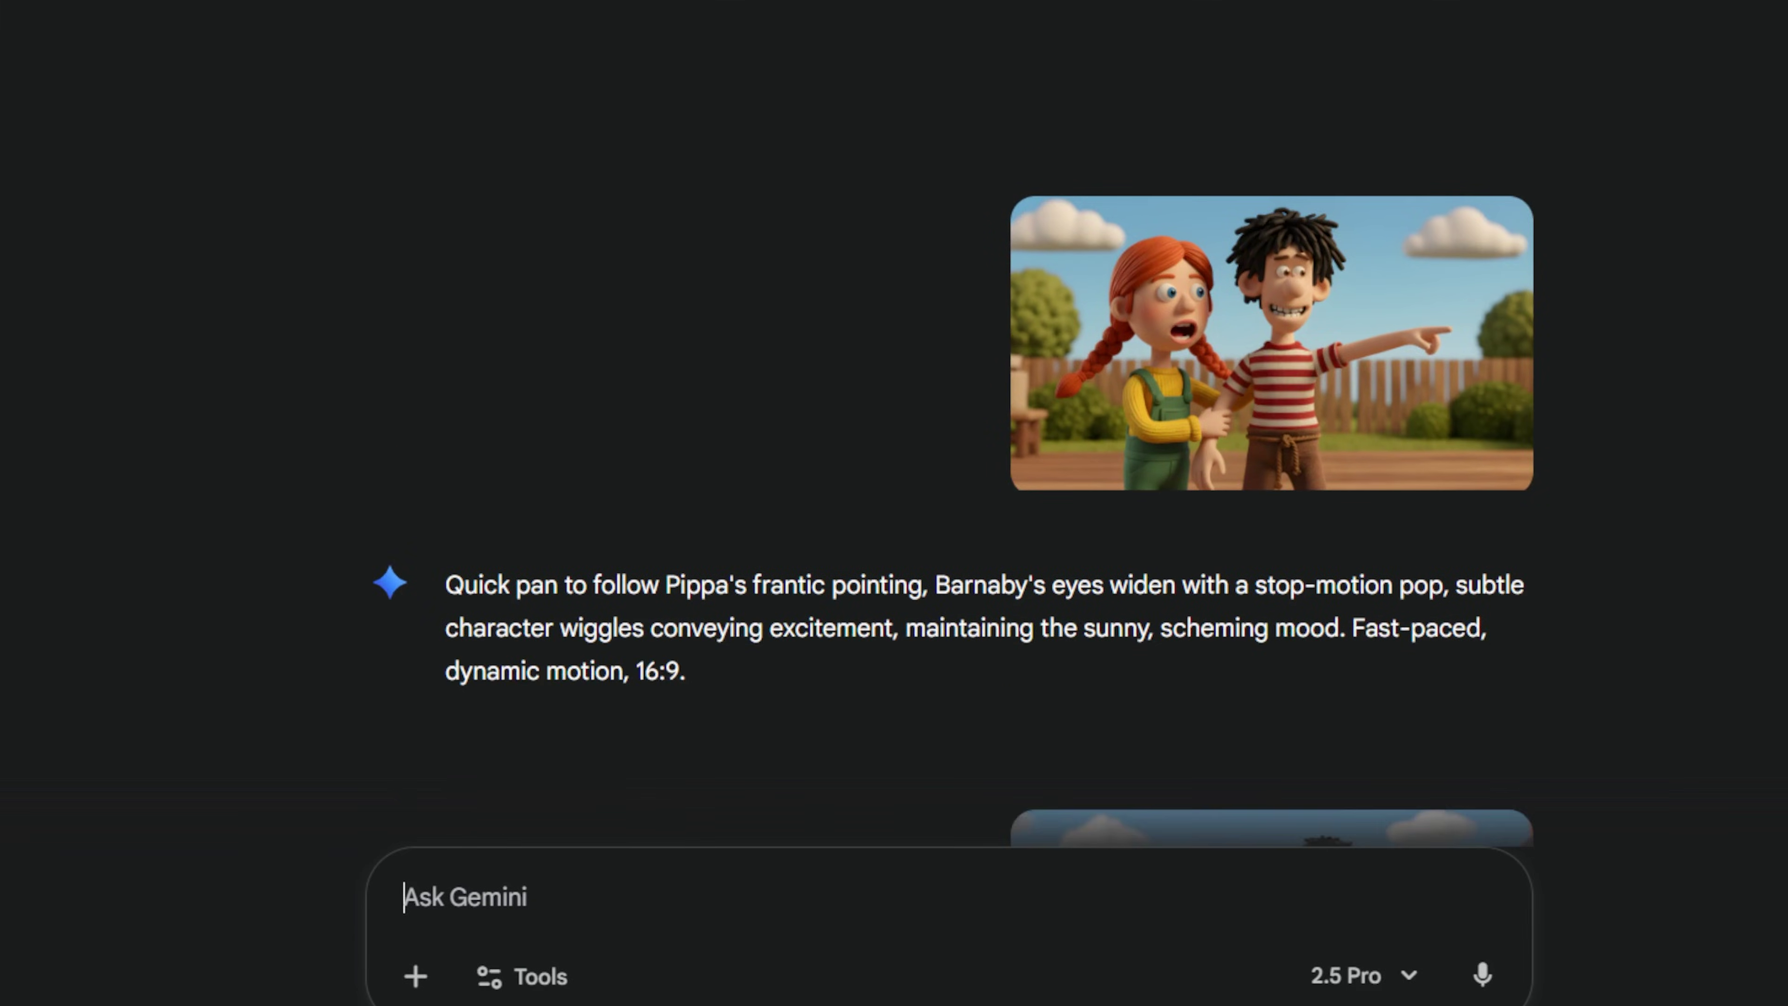
pyautogui.scroll(-12, 951, 493)
pyautogui.scroll(-10, 950, 458)
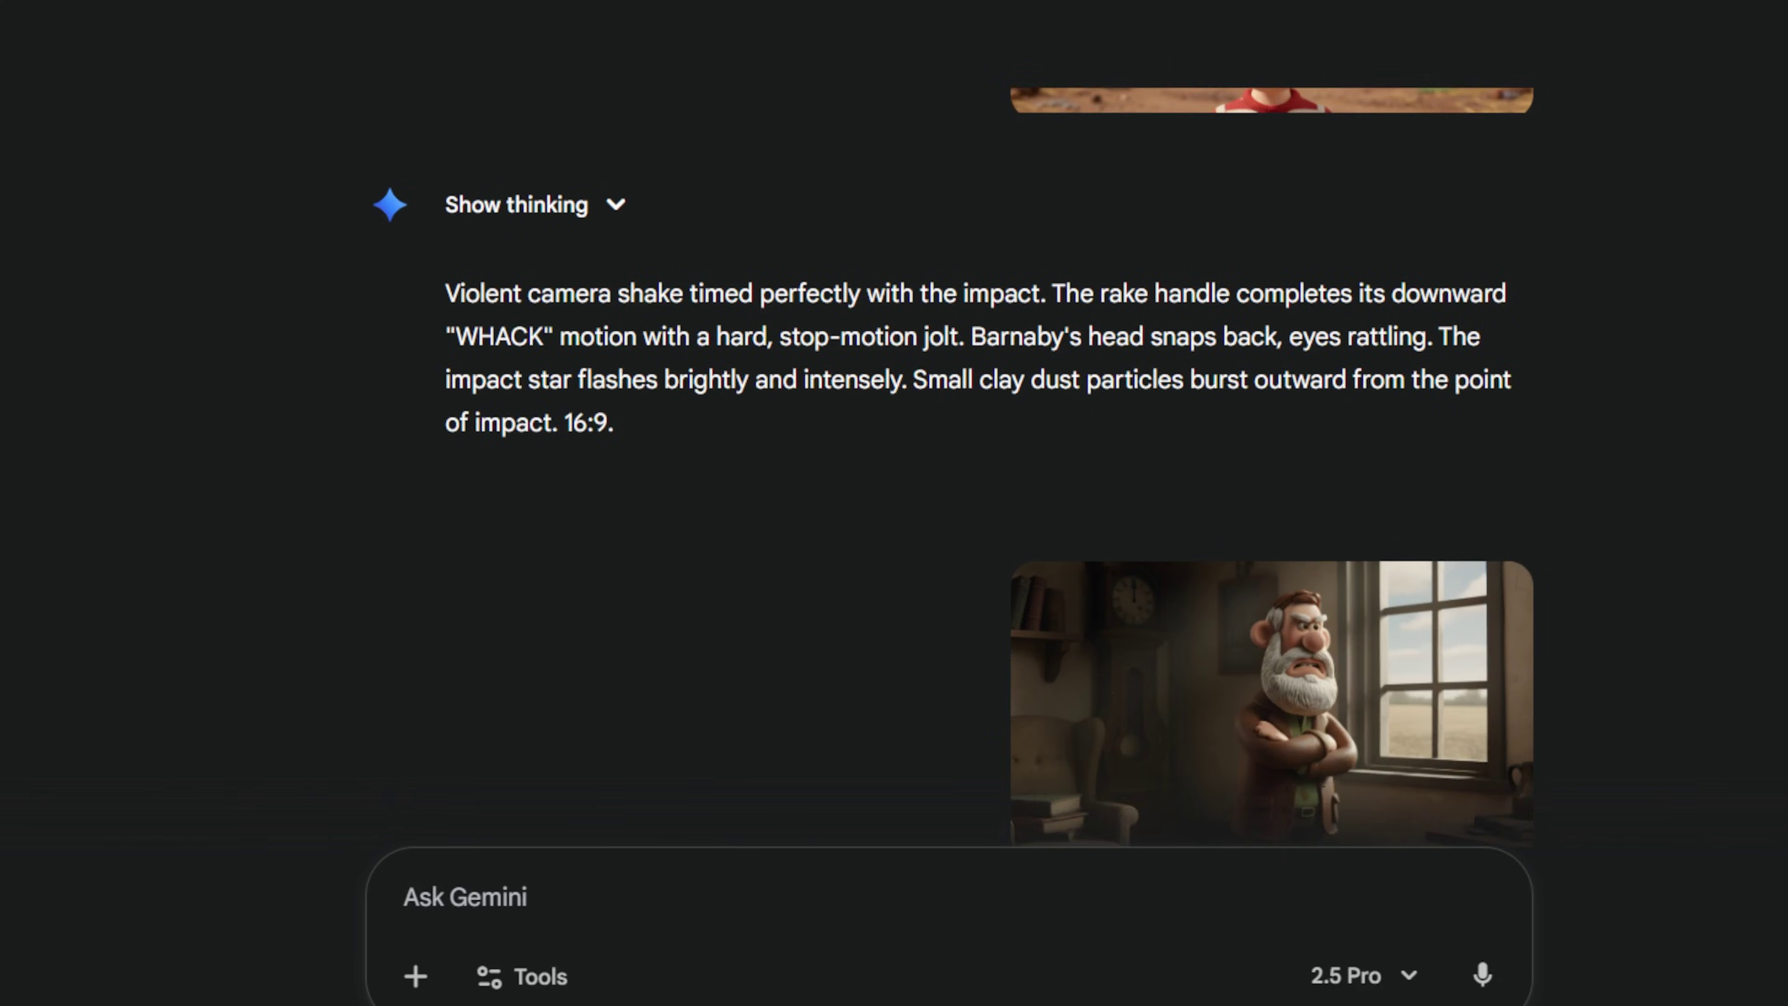
pyautogui.scroll(-2, 950, 458)
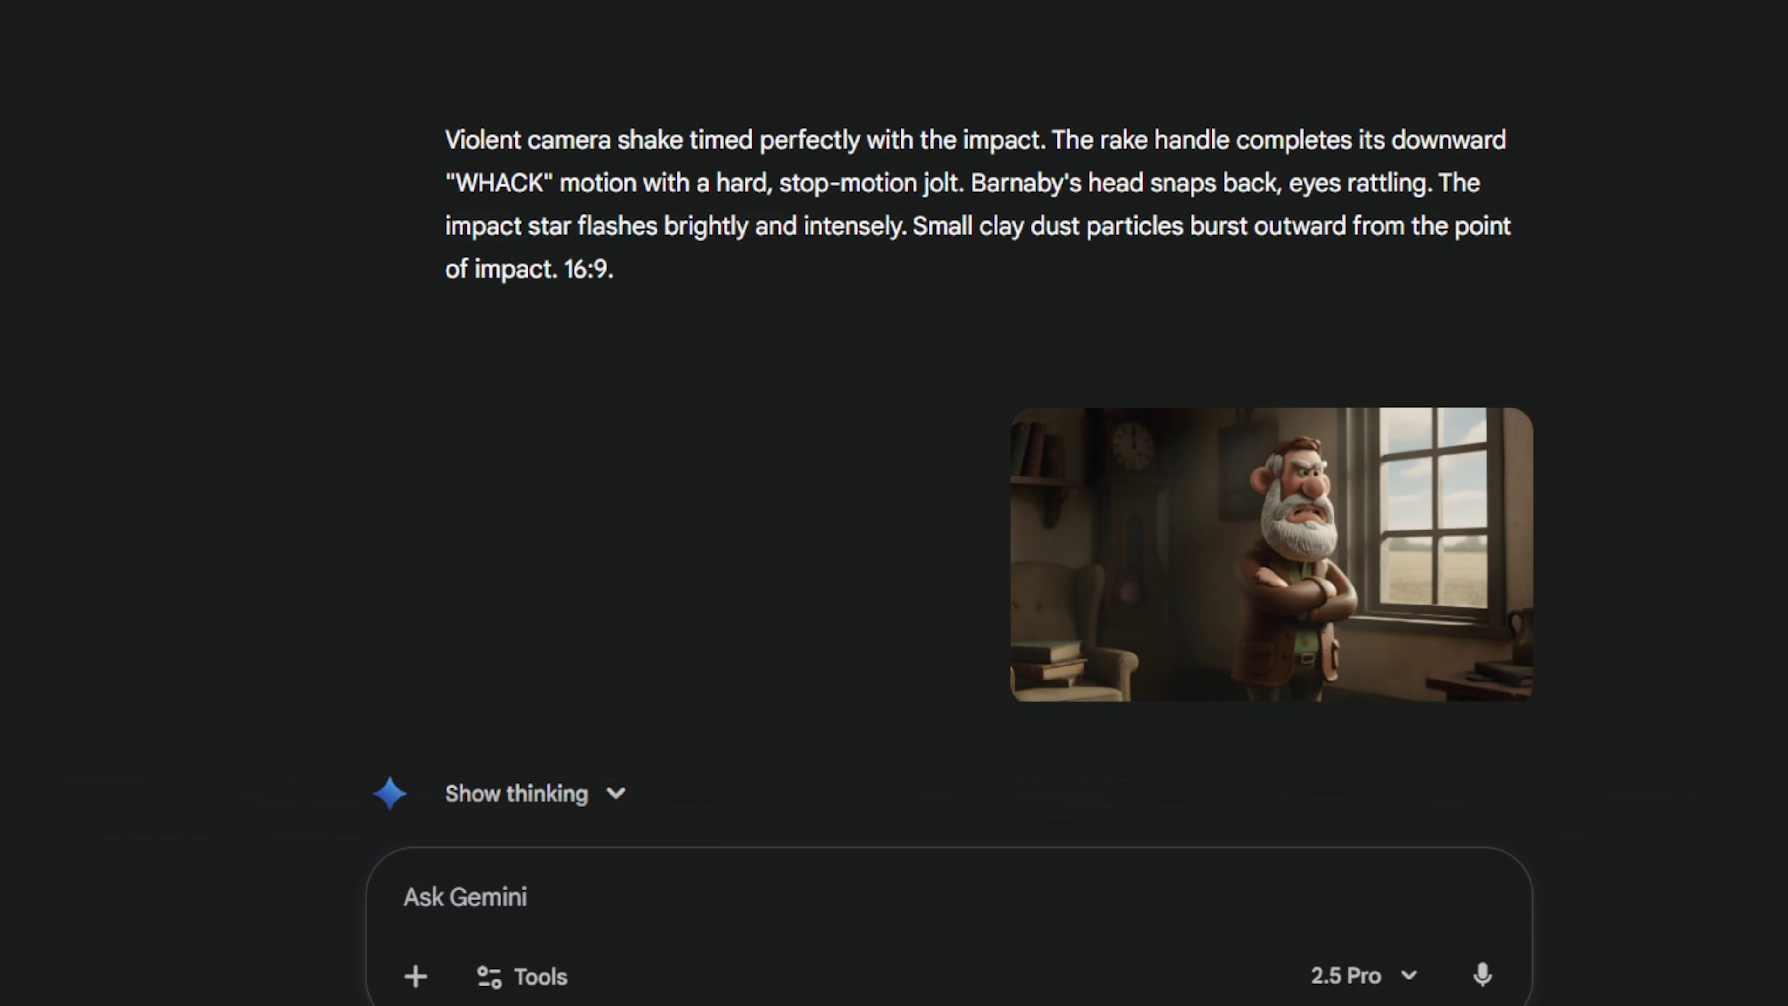
pyautogui.scroll(-9, 950, 465)
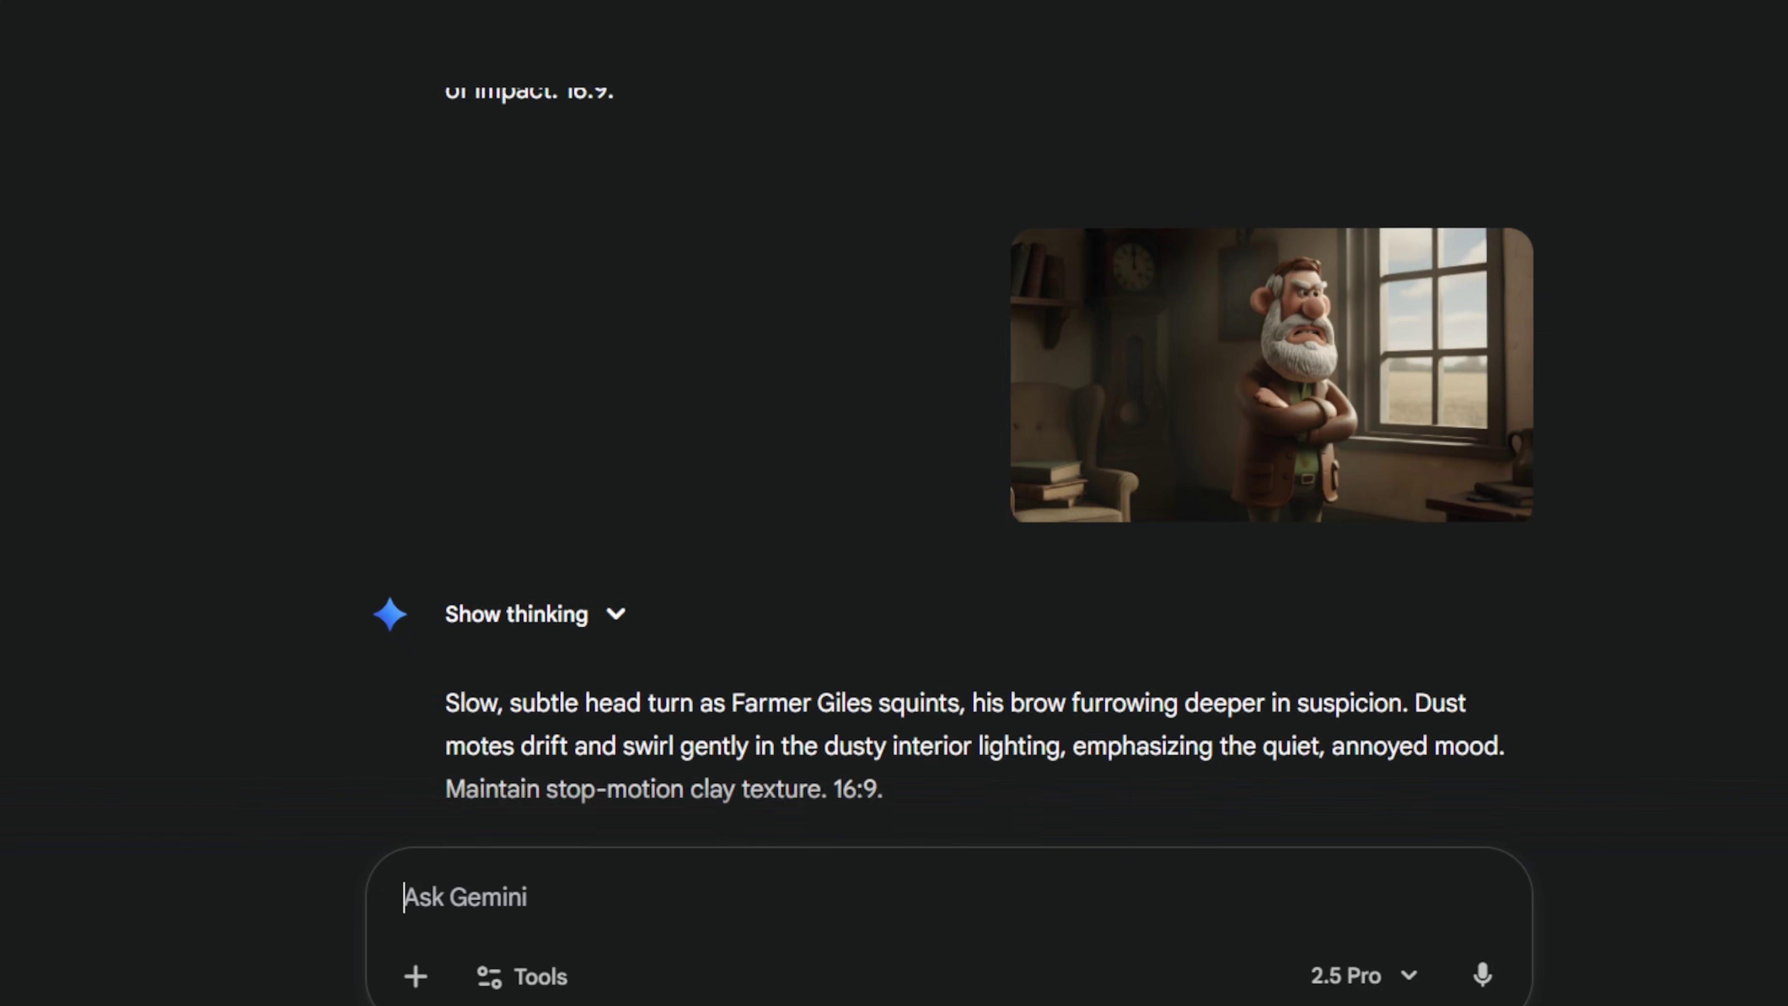
pyautogui.scroll(-12, 951, 464)
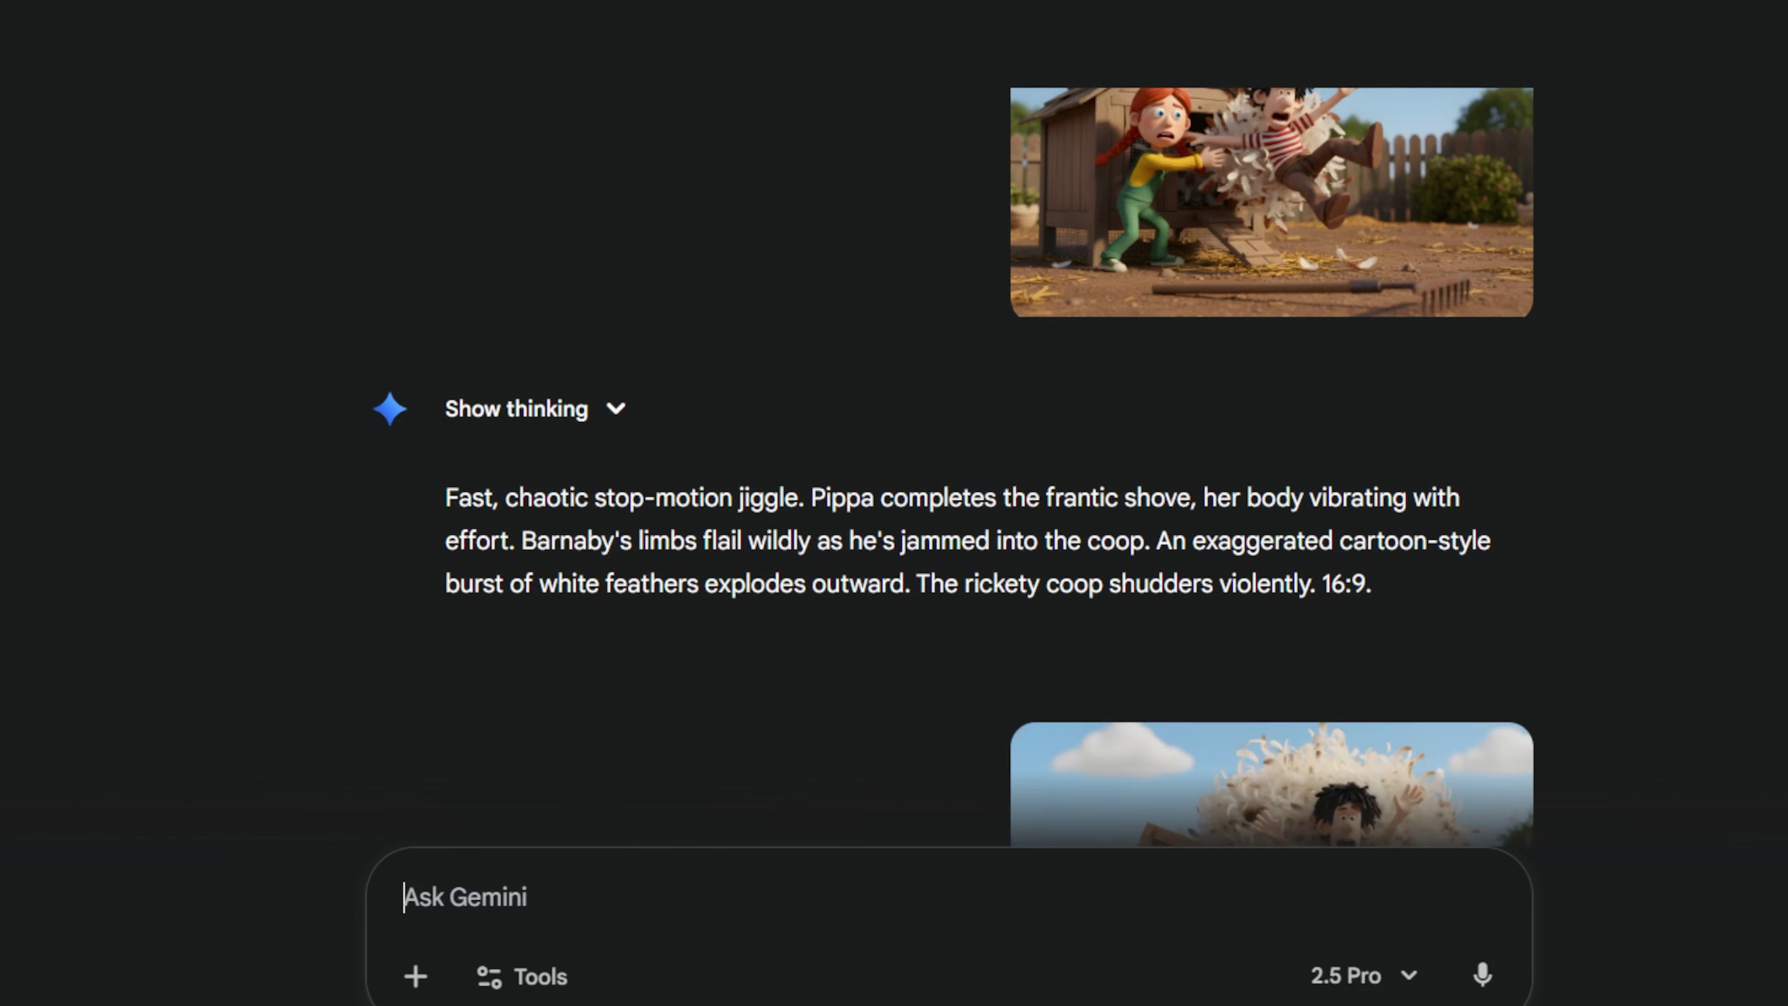
pyautogui.scroll(-20, 950, 465)
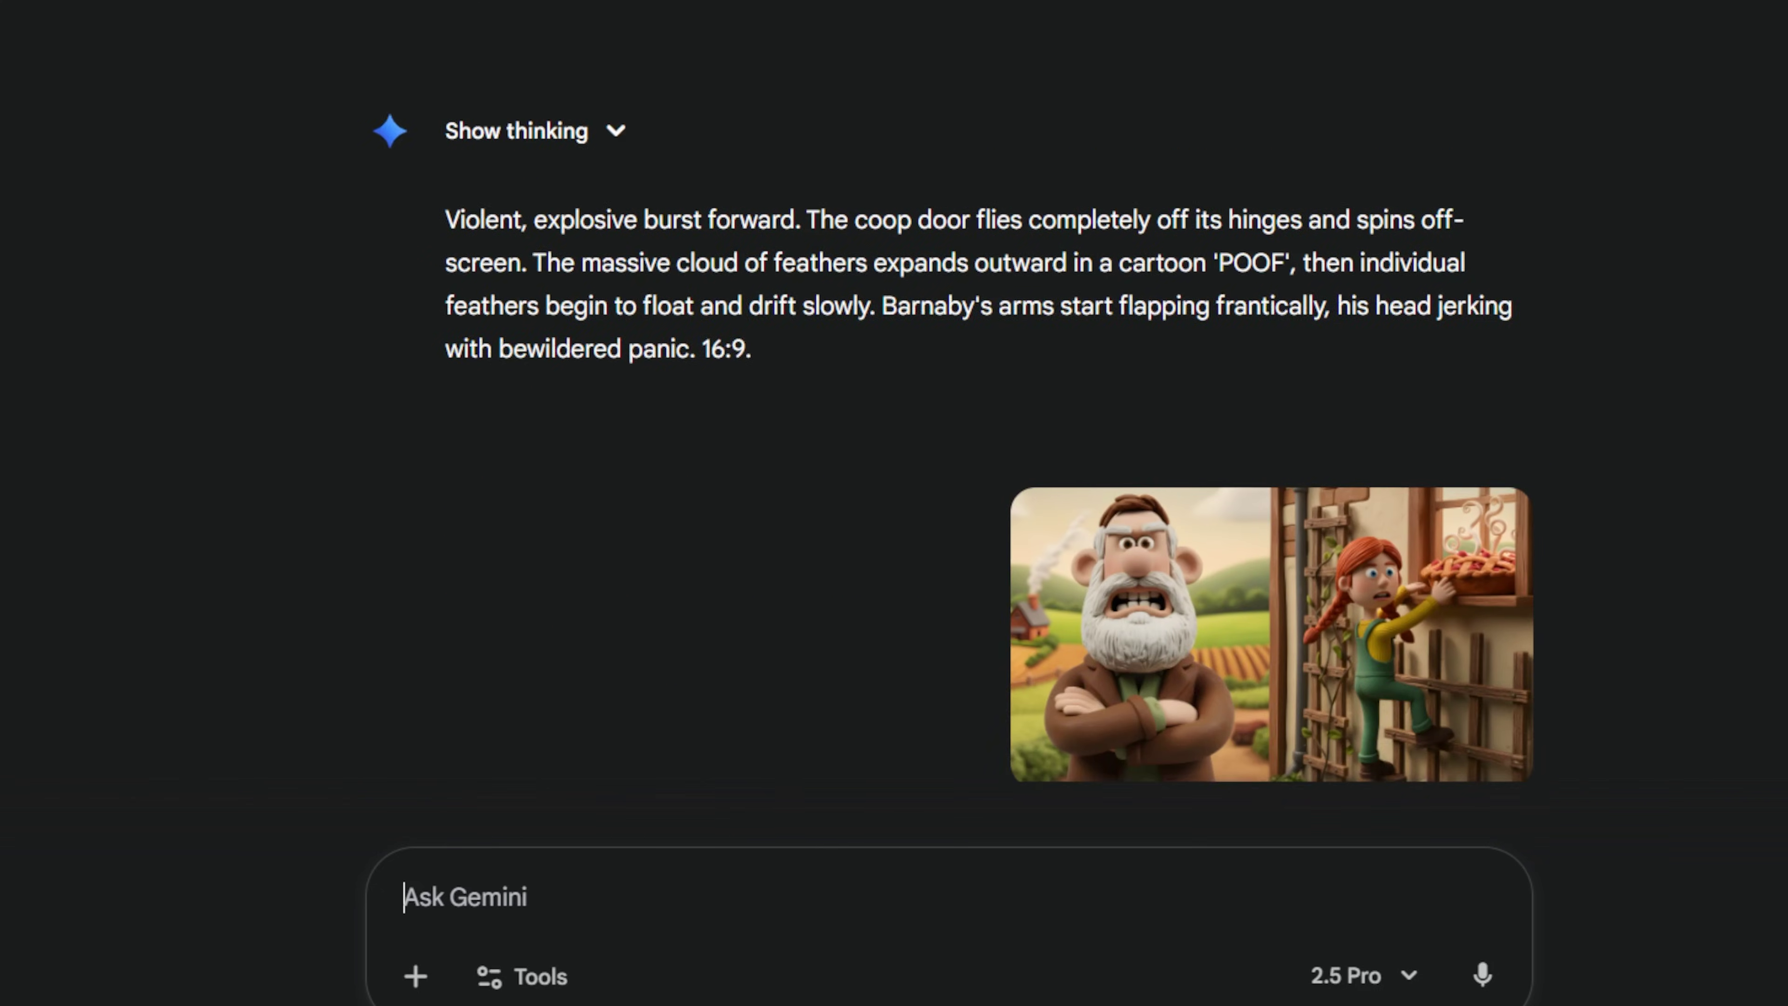
pyautogui.scroll(-15, 951, 465)
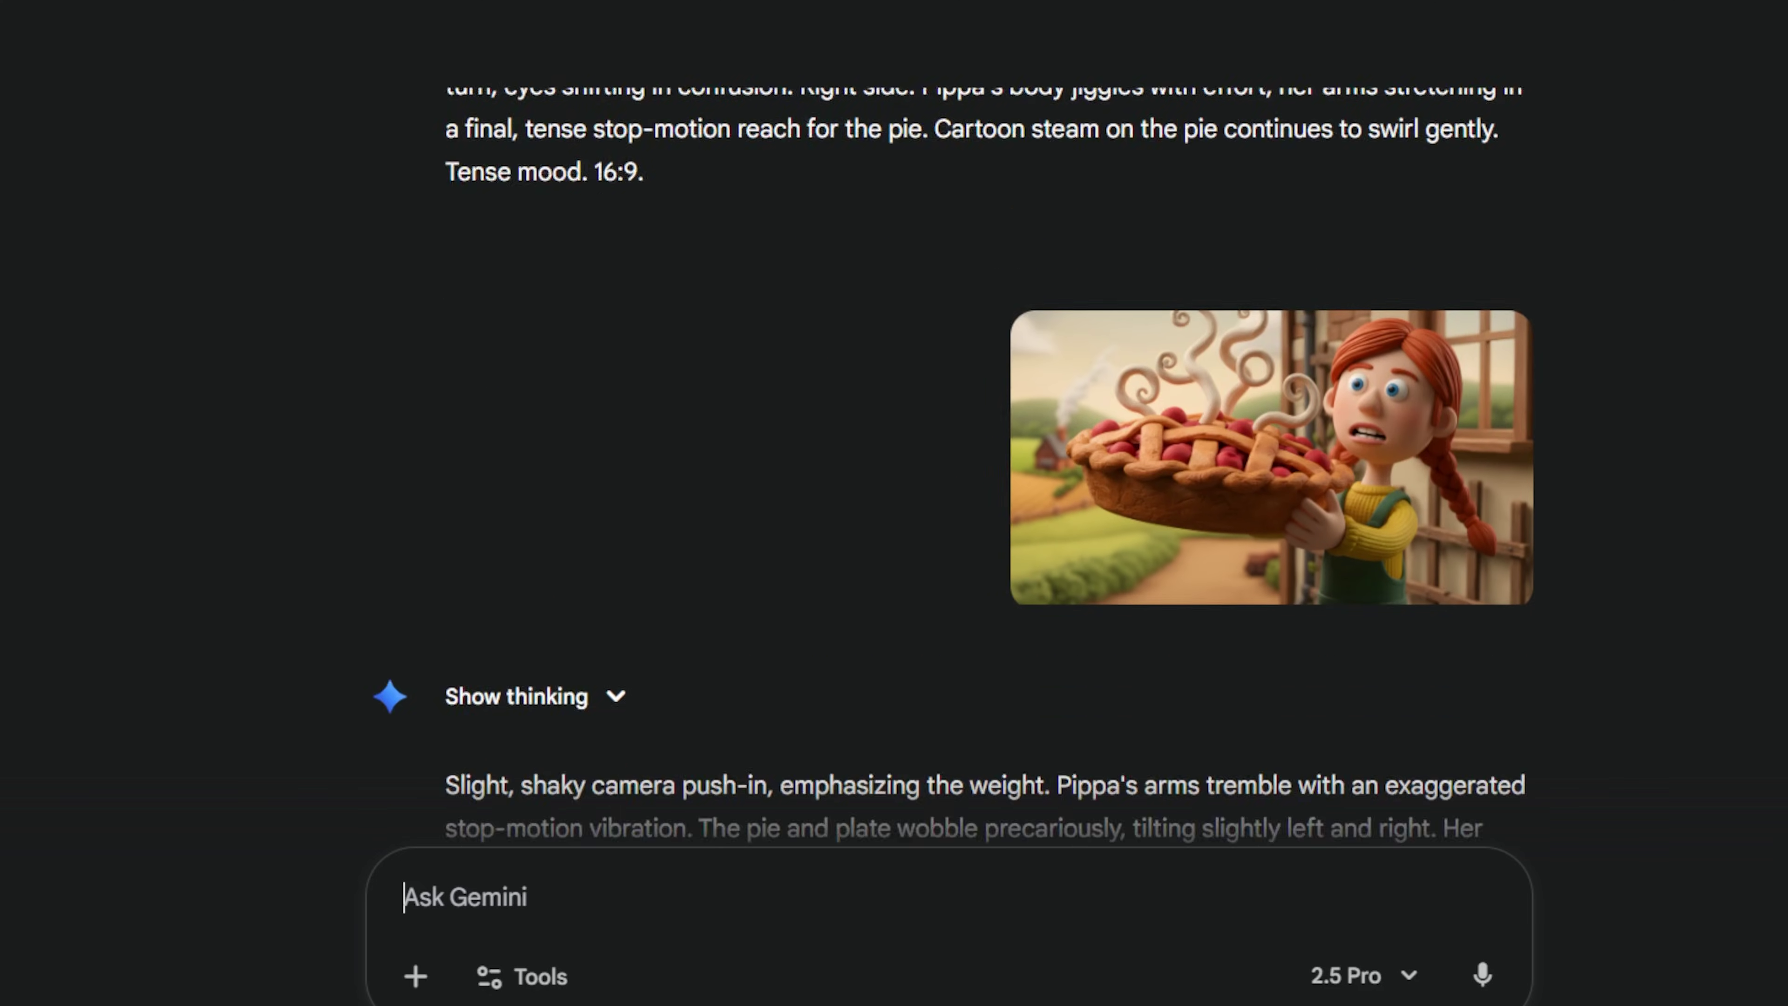
pyautogui.scroll(-20, 951, 465)
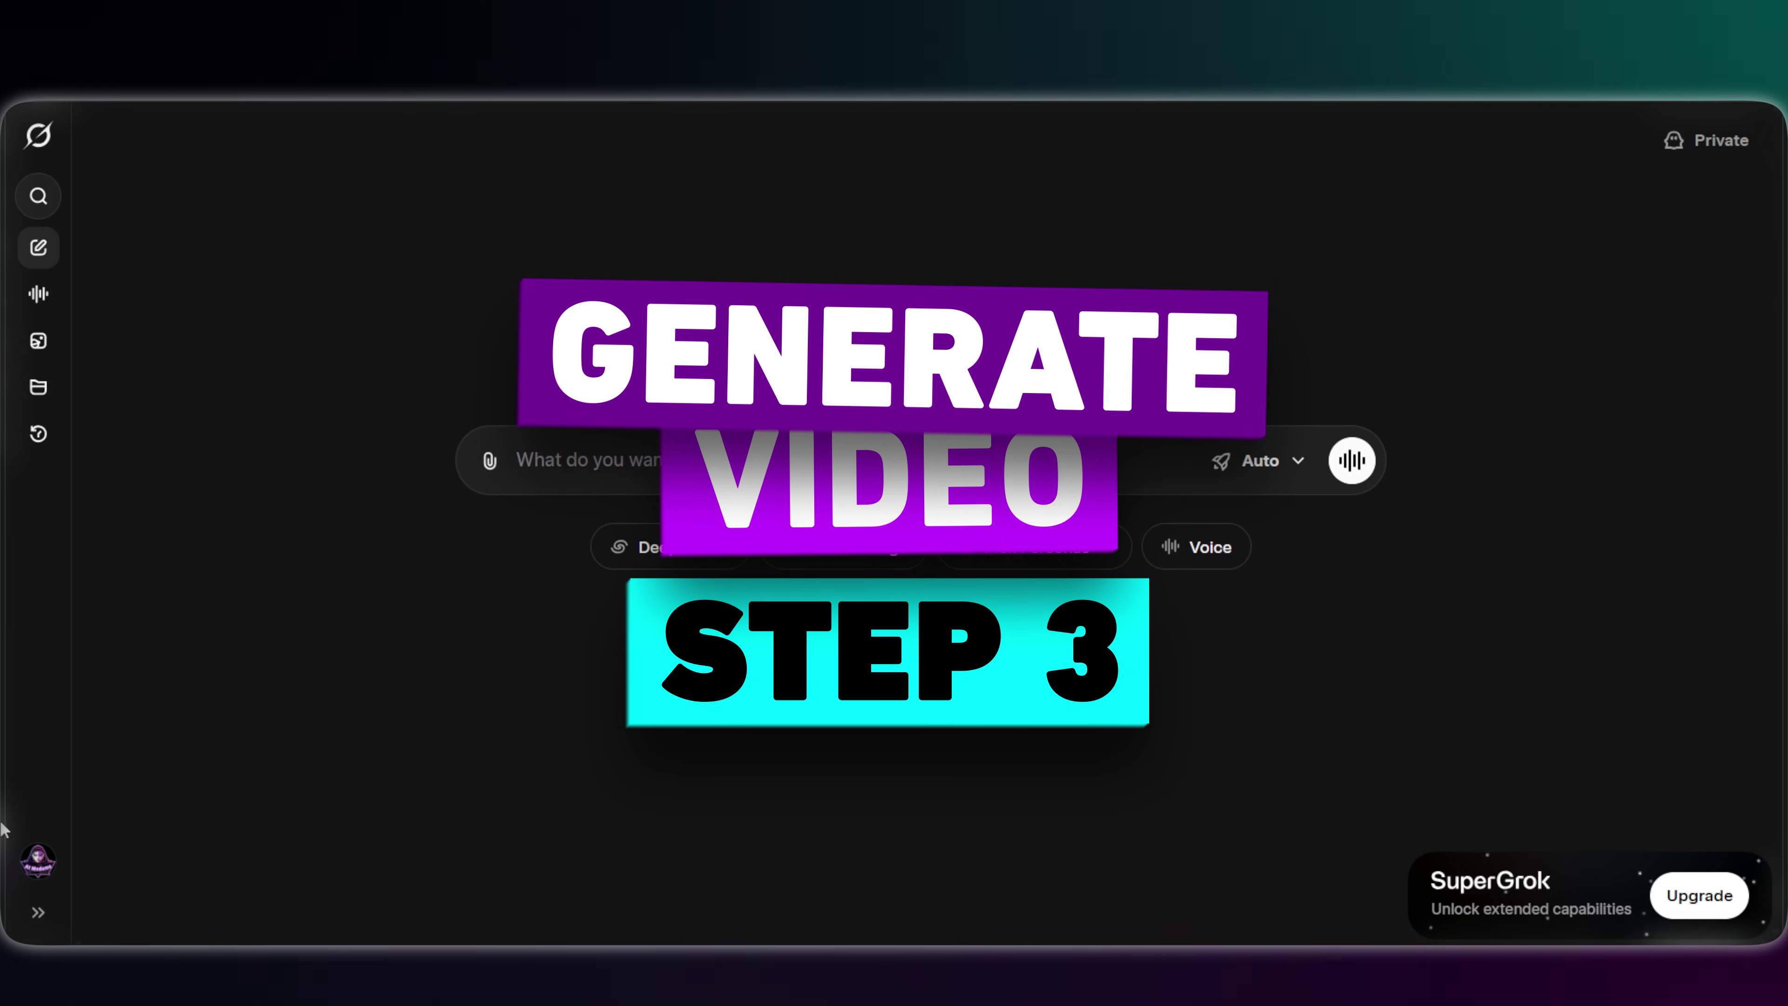
# Switch to Grok, check the Enable Automatic Video Generation option in the behavior settings, and close the settings
pyautogui.click(37, 877)
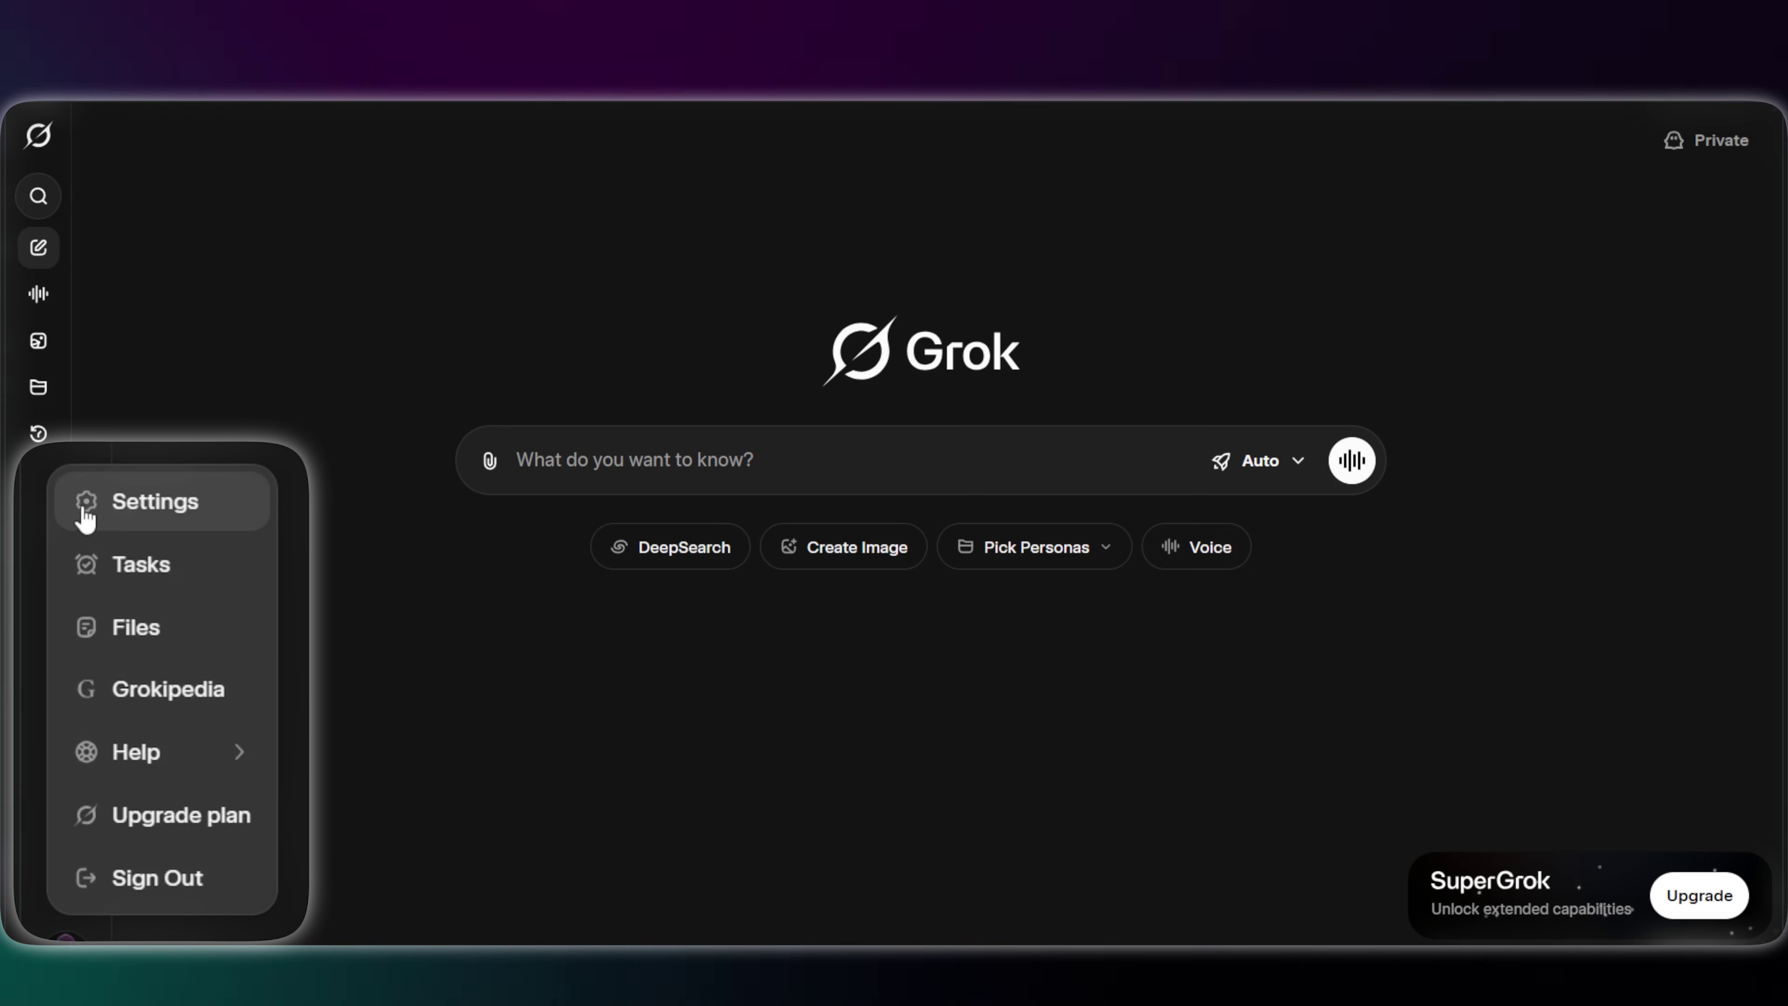
pyautogui.click(106, 530)
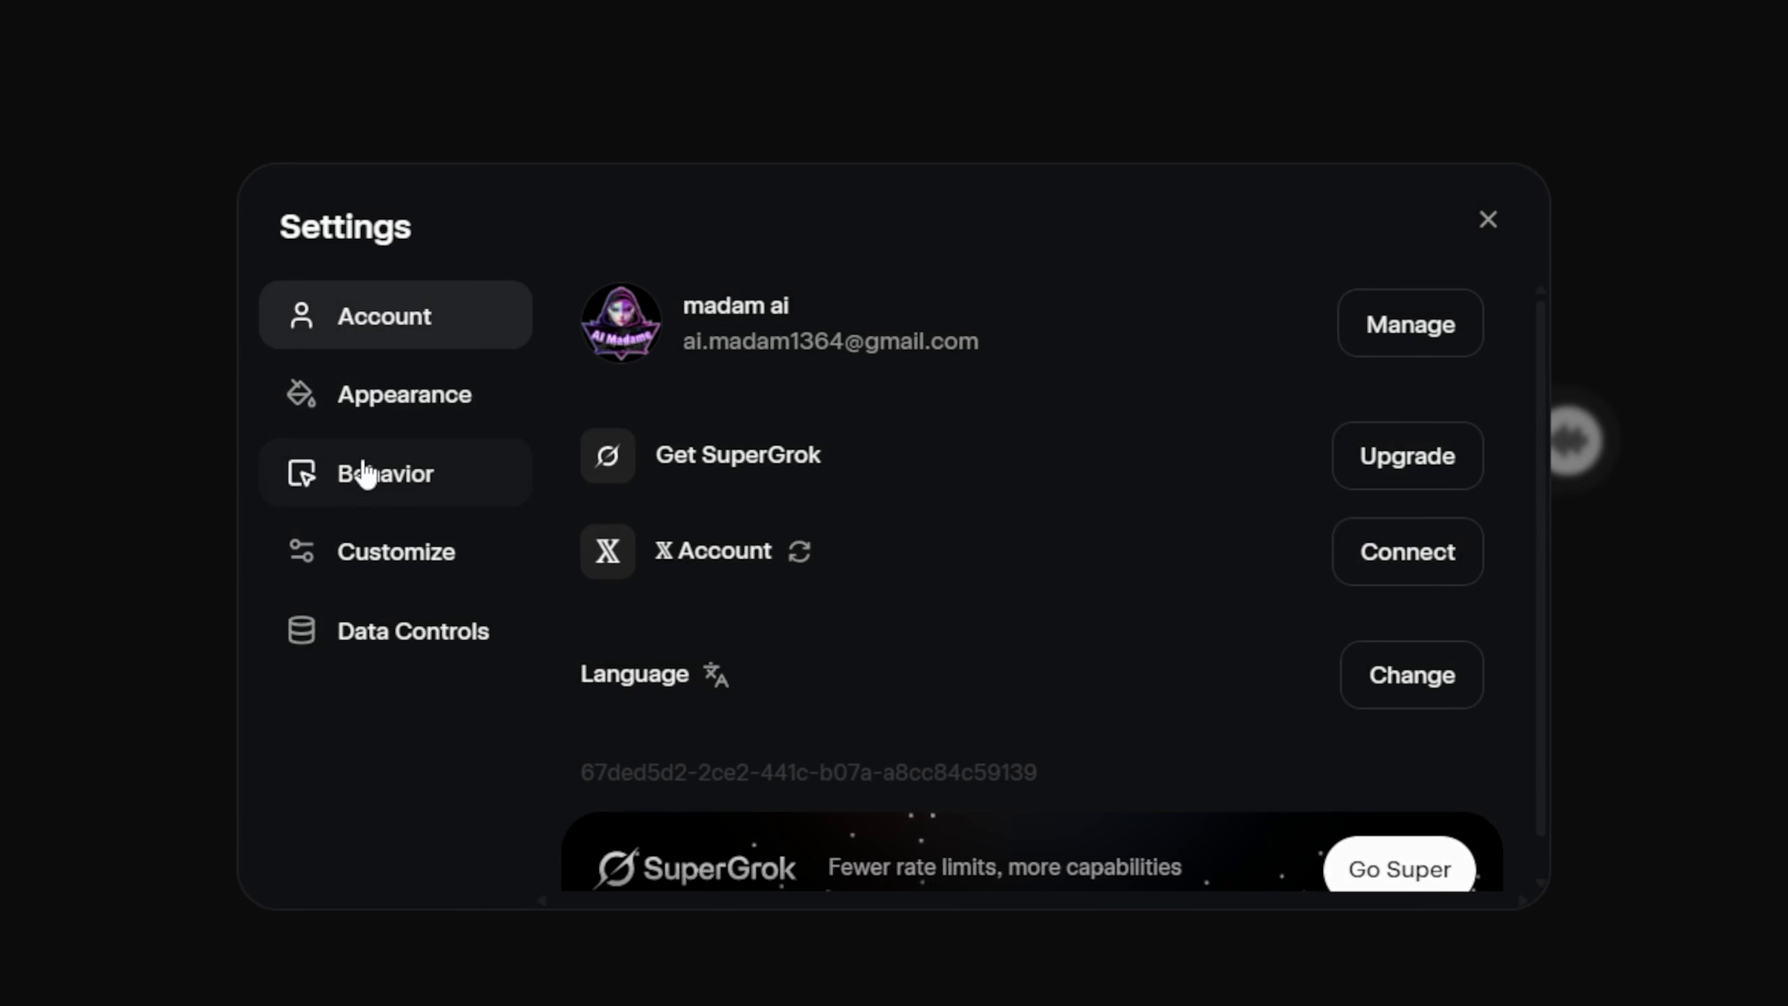
pyautogui.click(365, 475)
pyautogui.scroll(-2, 1180, 757)
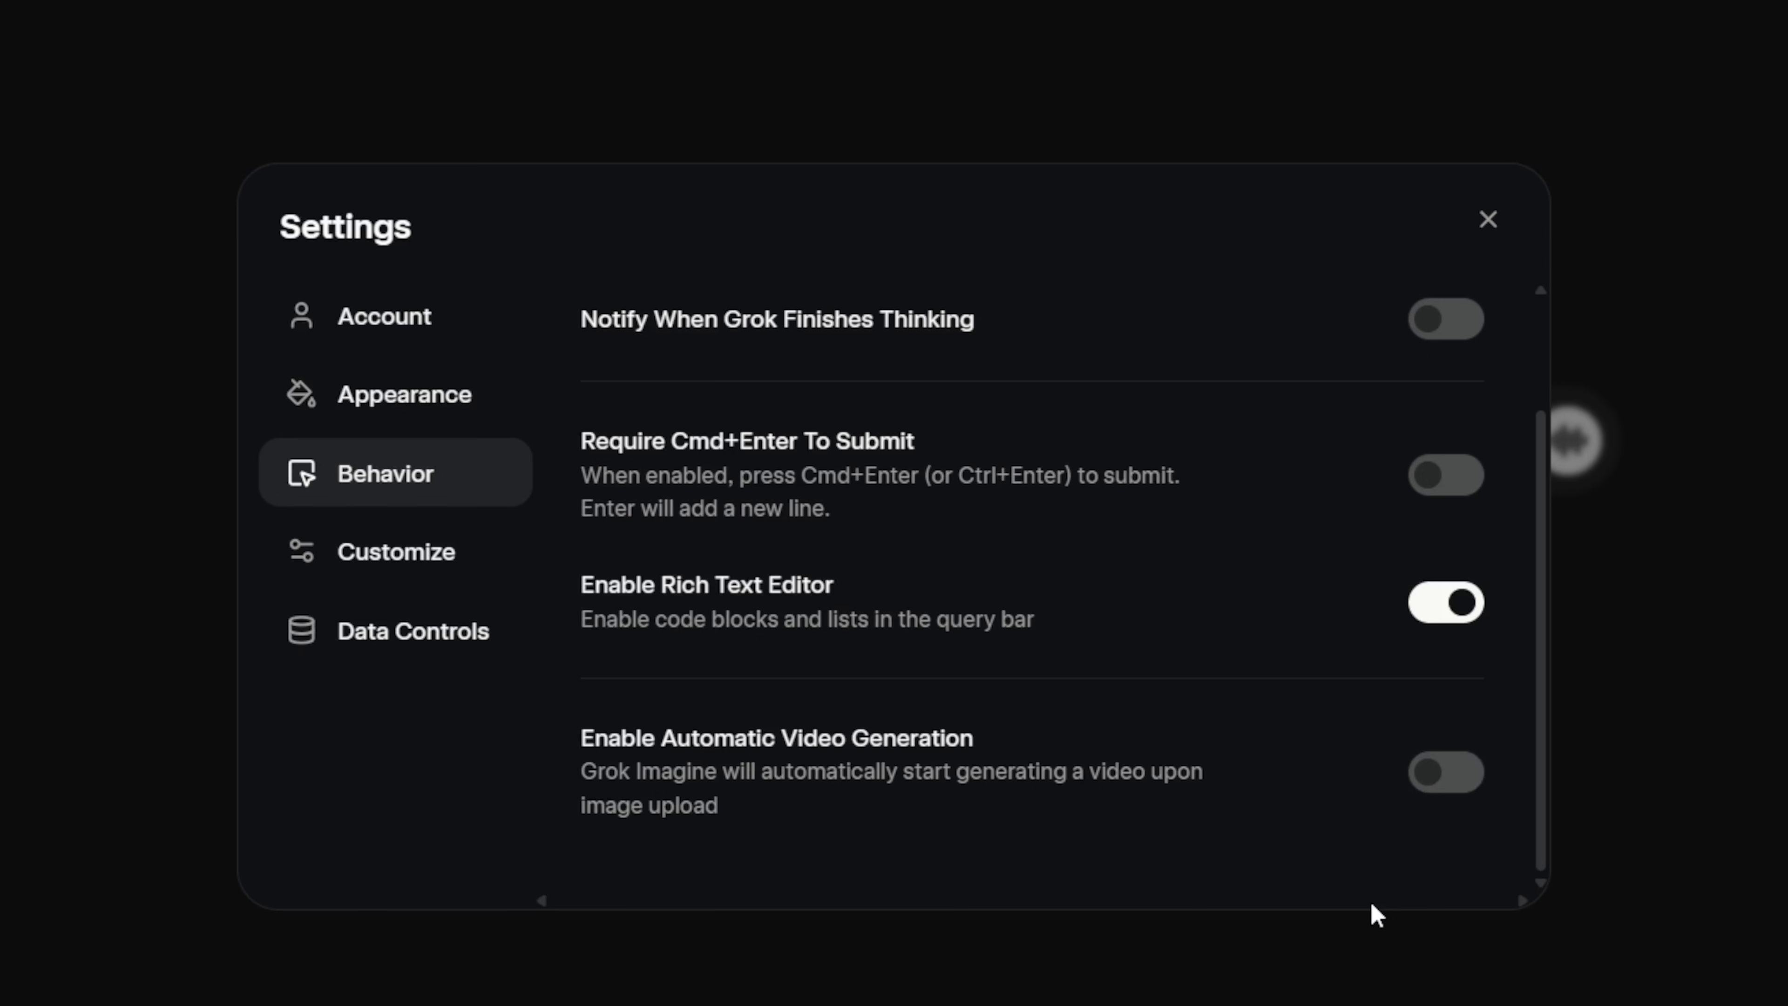
pyautogui.click(1494, 228)
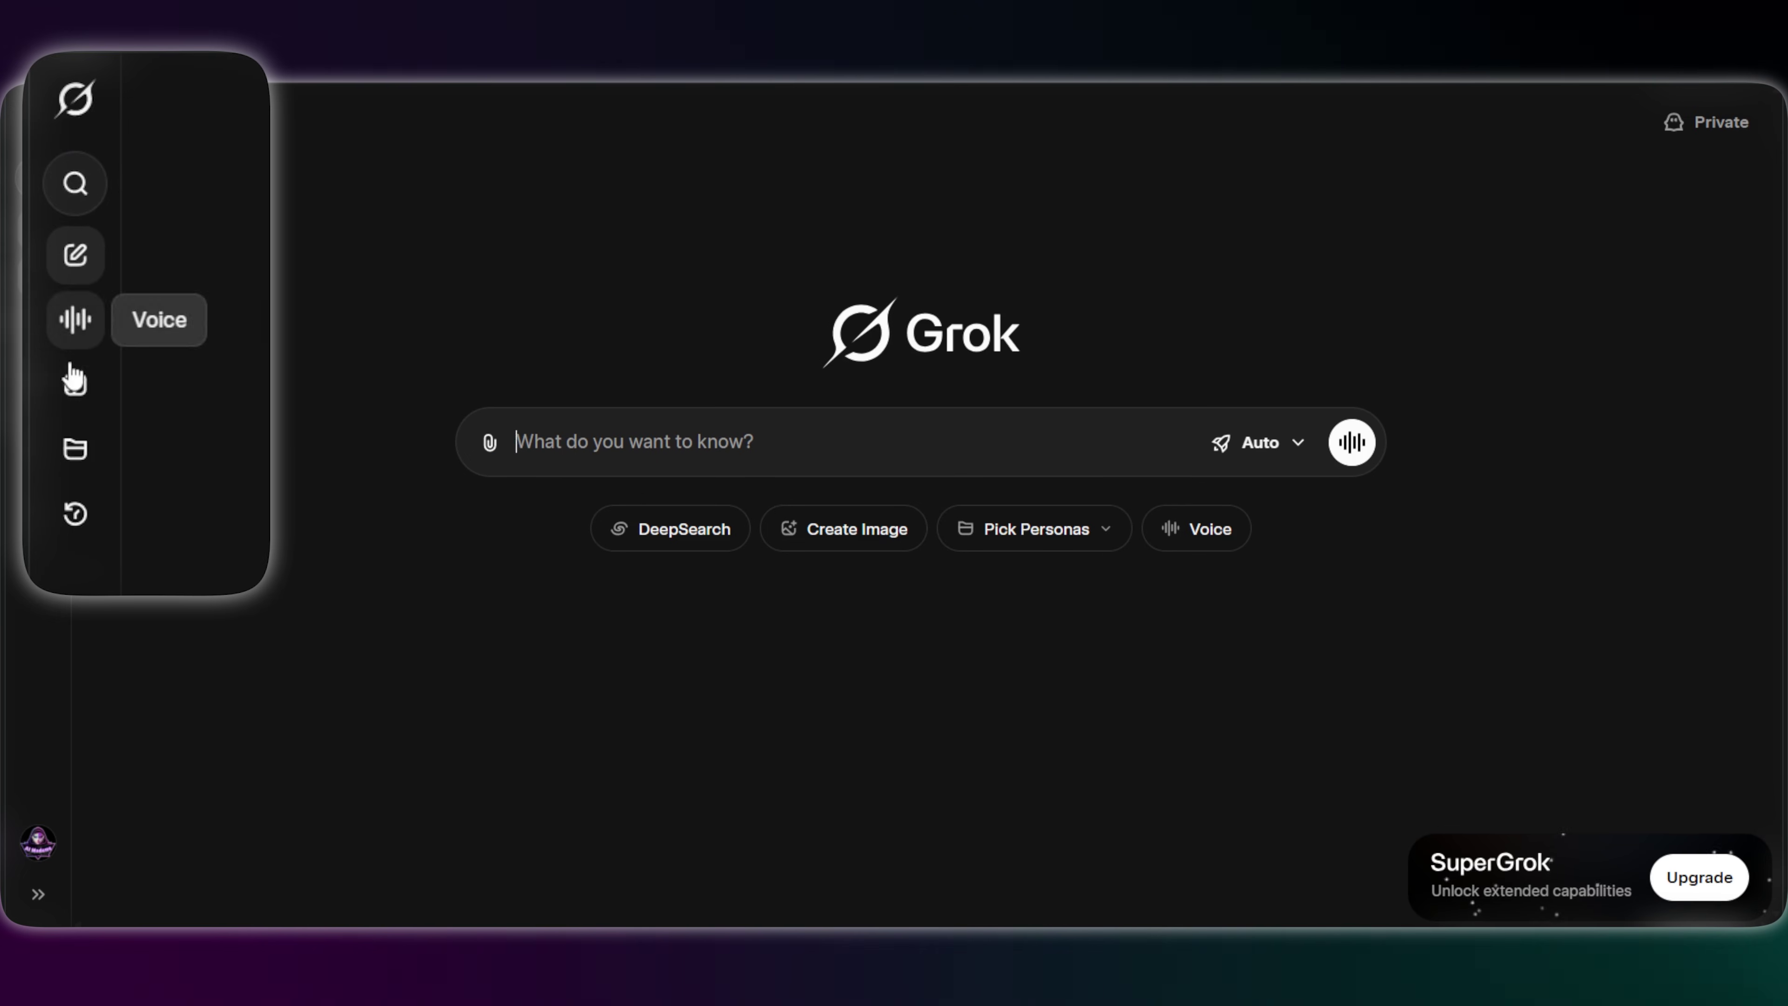
# Open Grok Imagine, look over its gallery and the video aspect ratio options, and upload the cherry pie image
pyautogui.click(73, 382)
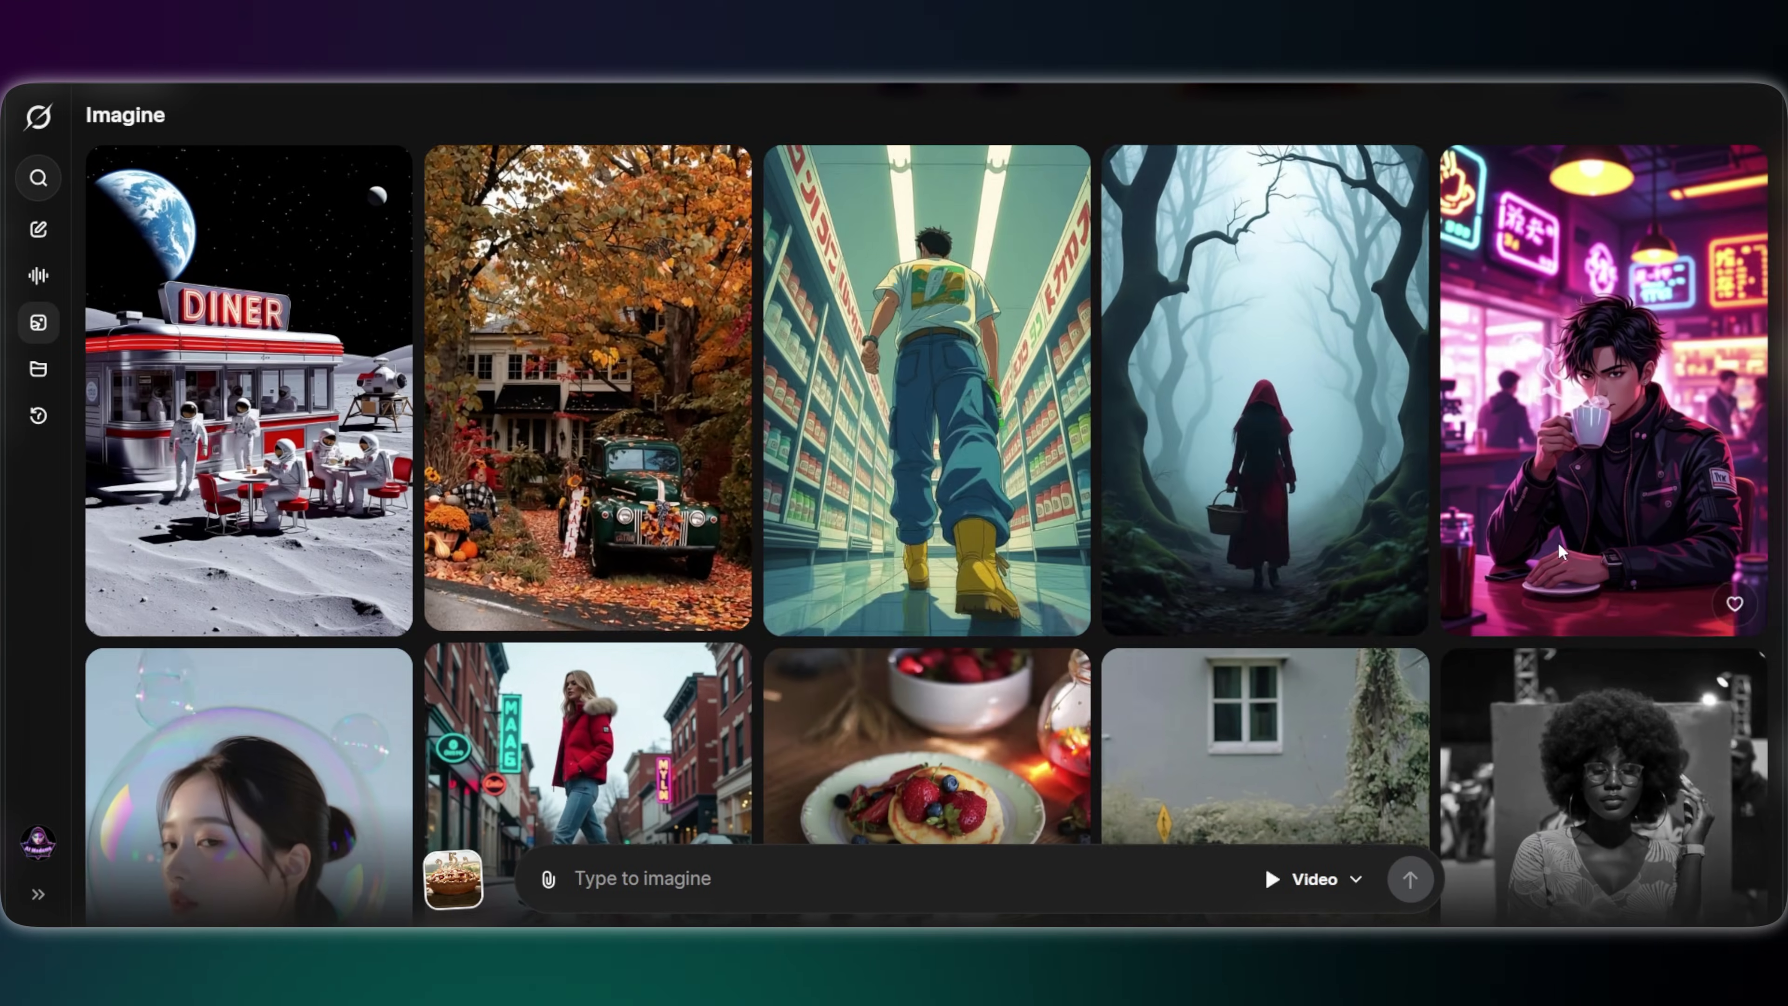
pyautogui.scroll(-10, 1604, 609)
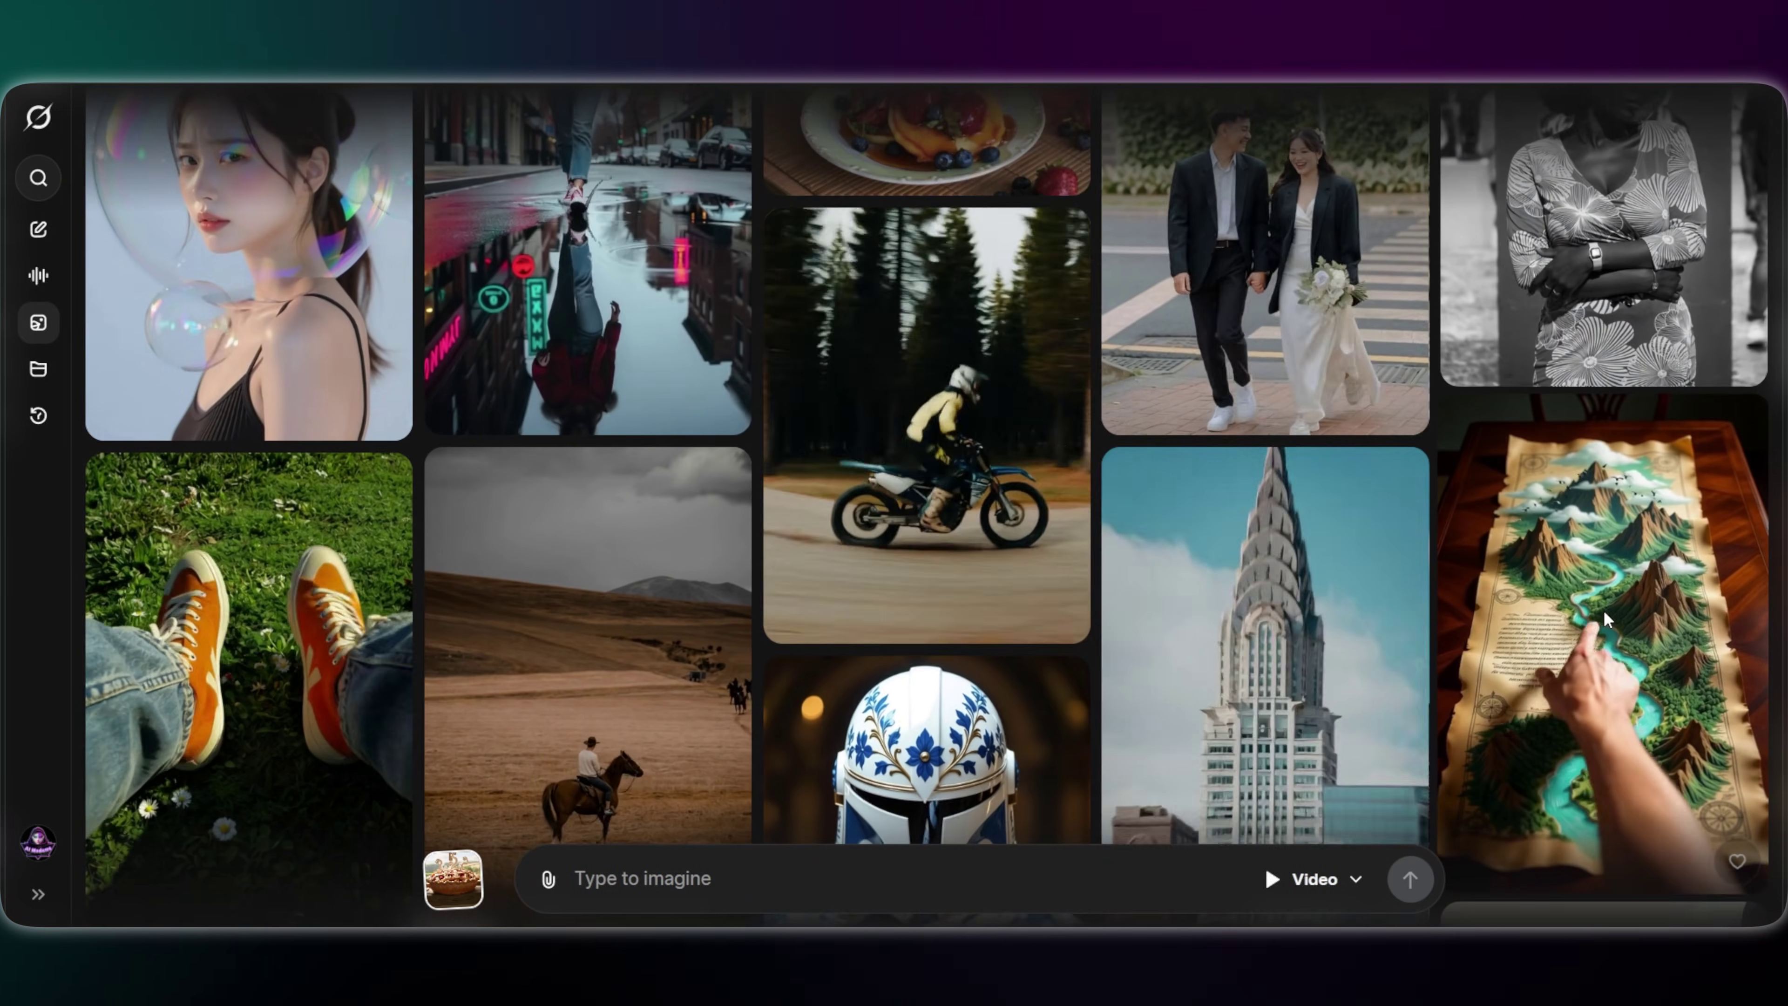
pyautogui.scroll(-8, 1604, 609)
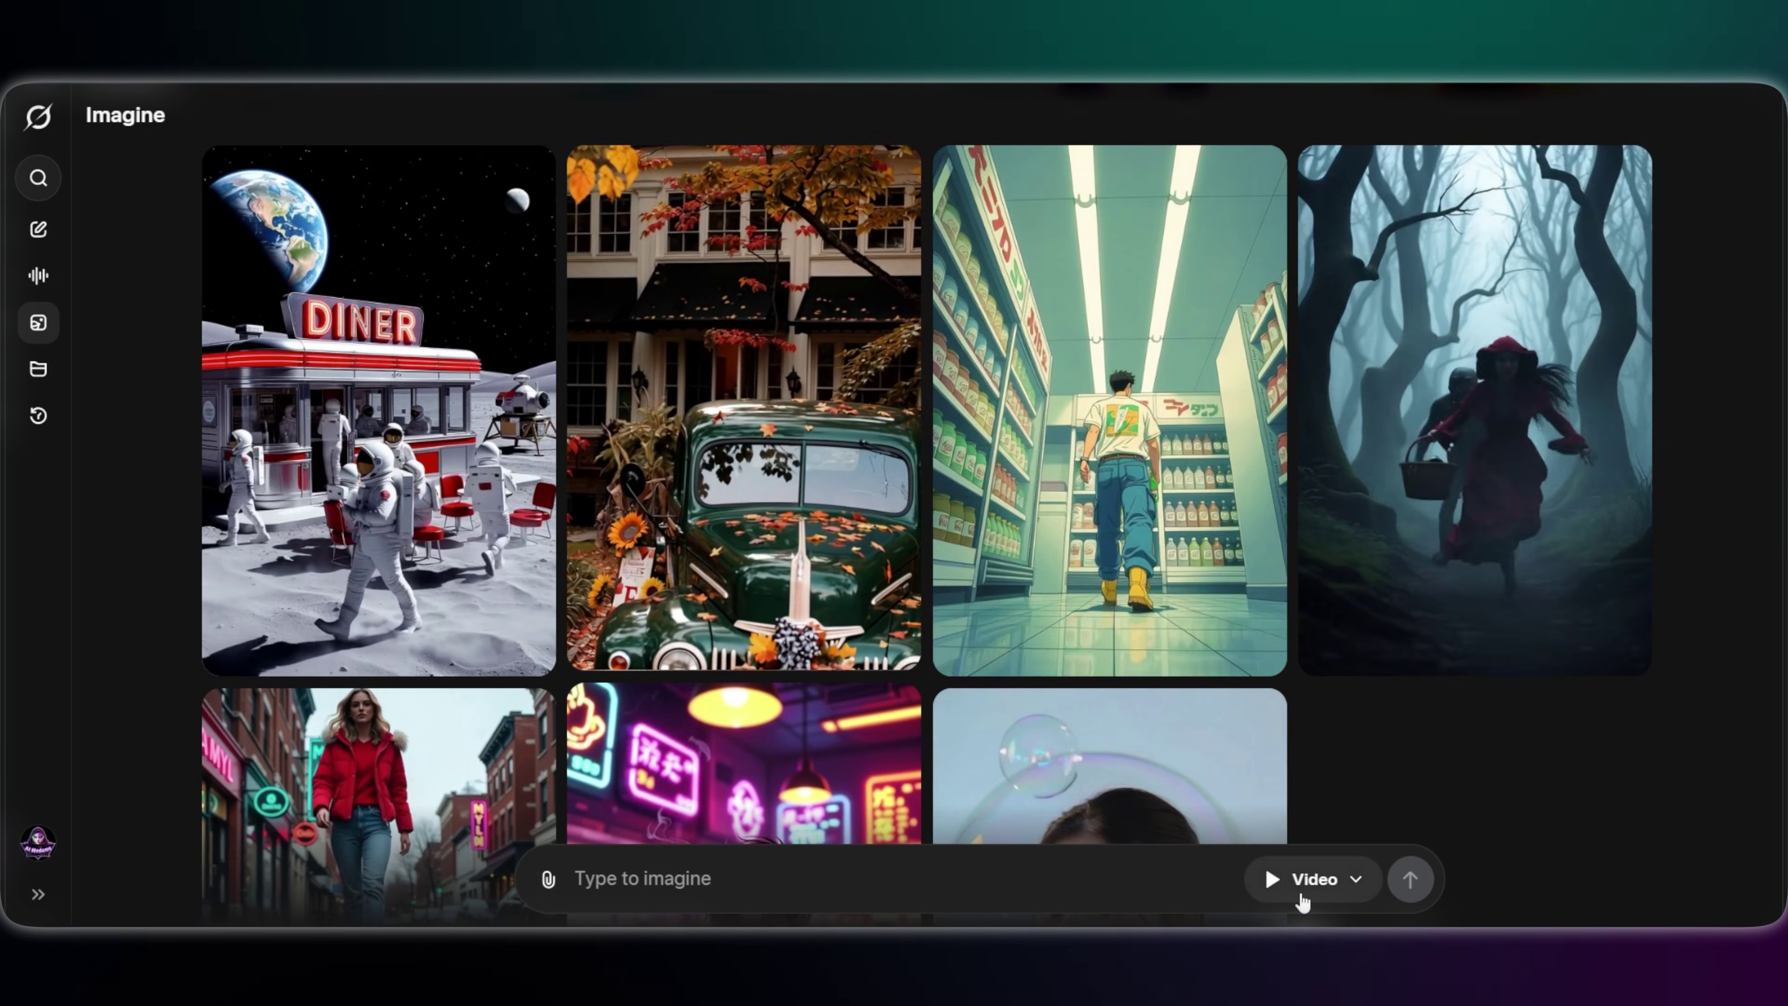
pyautogui.click(1356, 882)
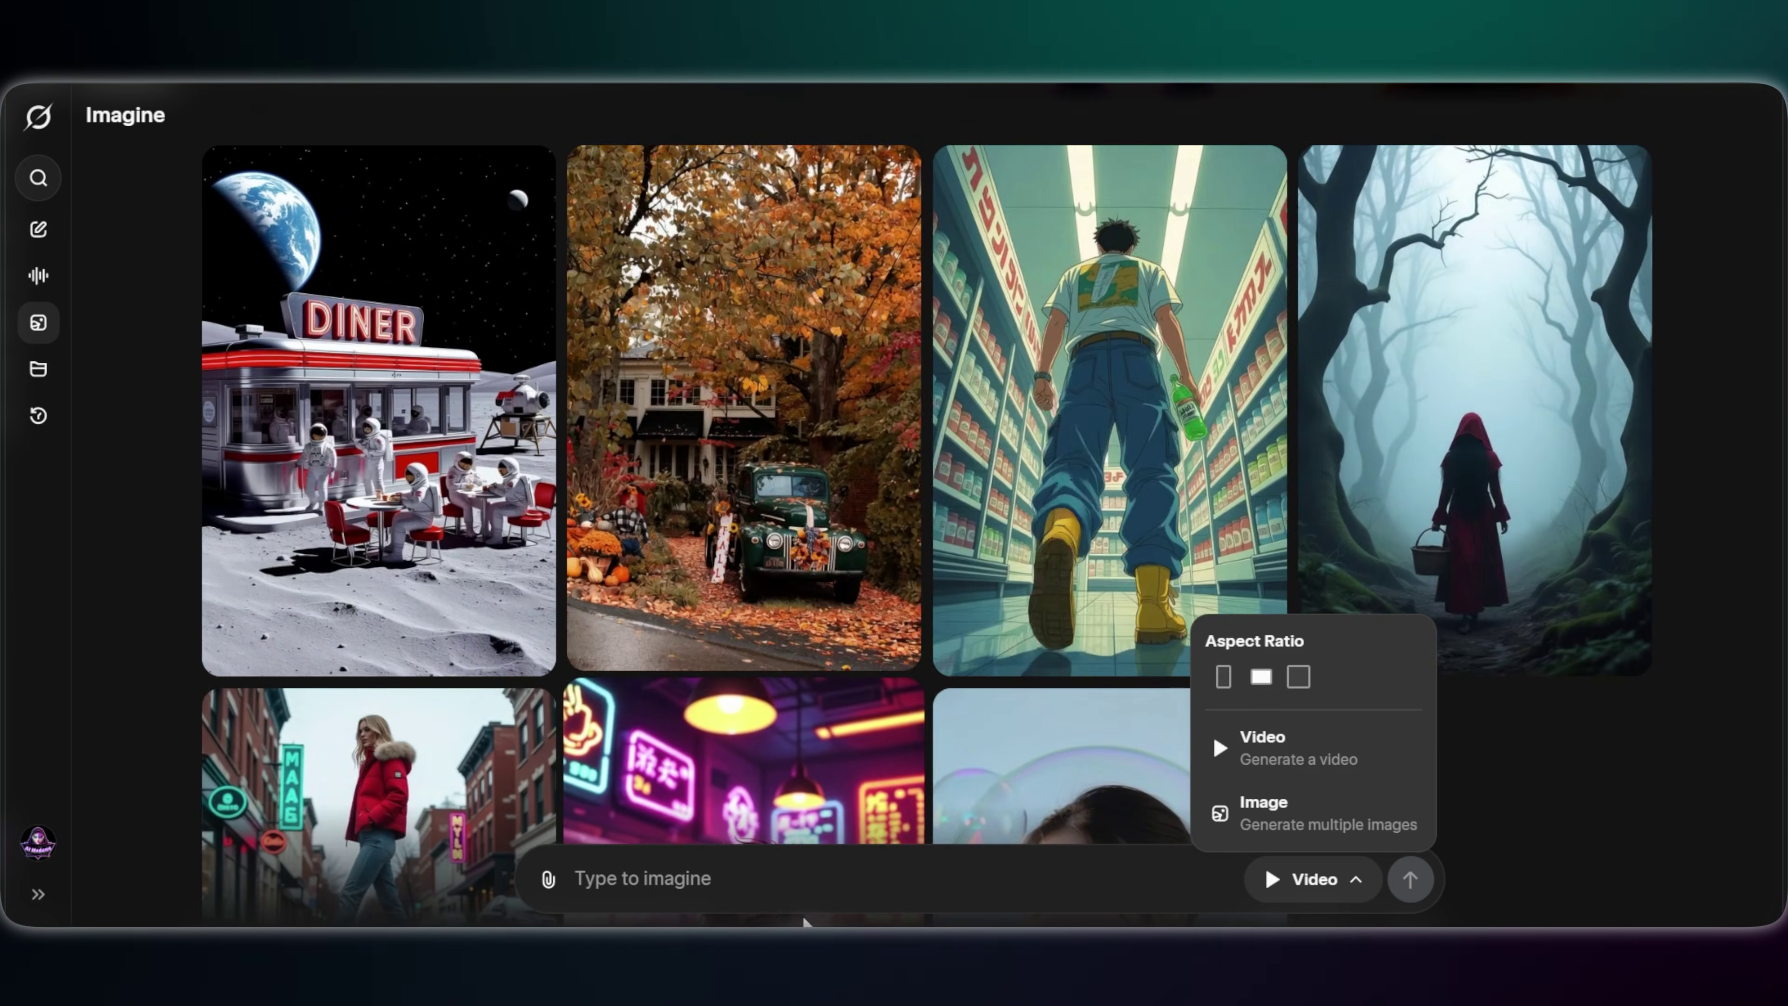
pyautogui.click(548, 880)
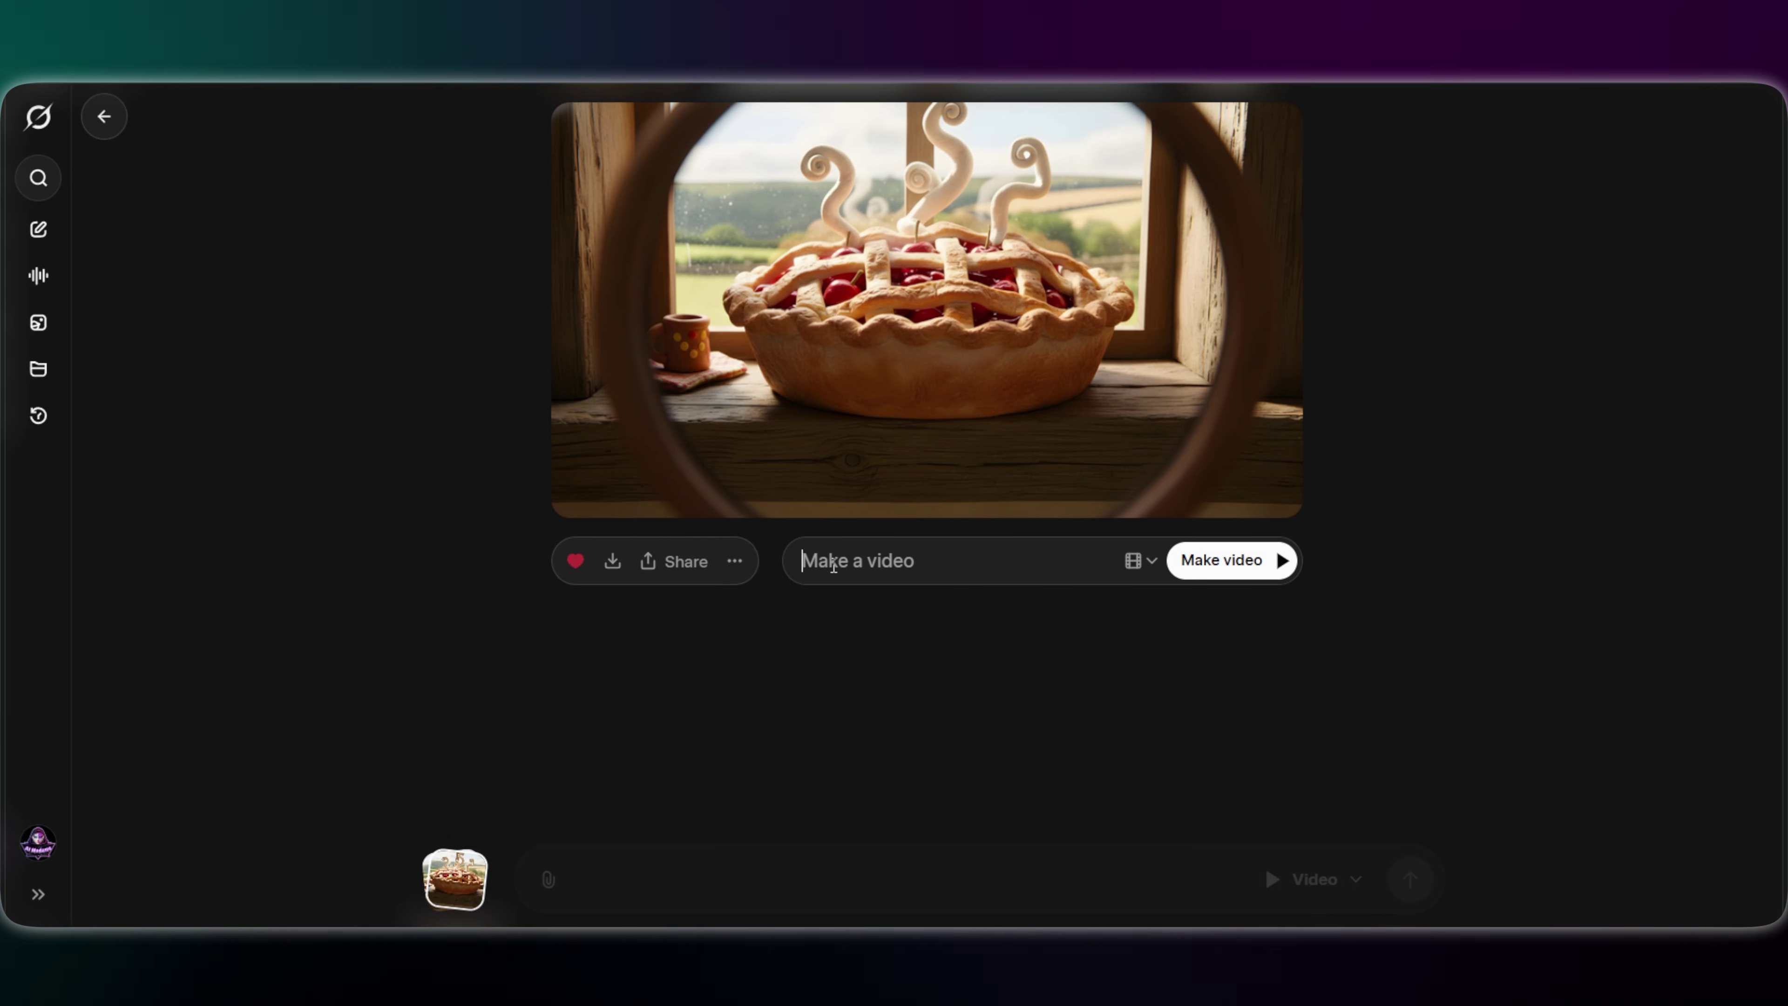
# Generate the pie video in Normal mode from the prompt starting "Slow zoom in on the cherry pie, cartoon steam swirls" and review its playback
pyautogui.write('Slow zoom in on the cherry pie, cartoon steam swirls and rises exaggeratedly, pie gently wiggles as it cools, keeping cozy mood and stop-motion clay texture. Smooth cinematic motion')
pyautogui.scroll(1, 1011, 800)
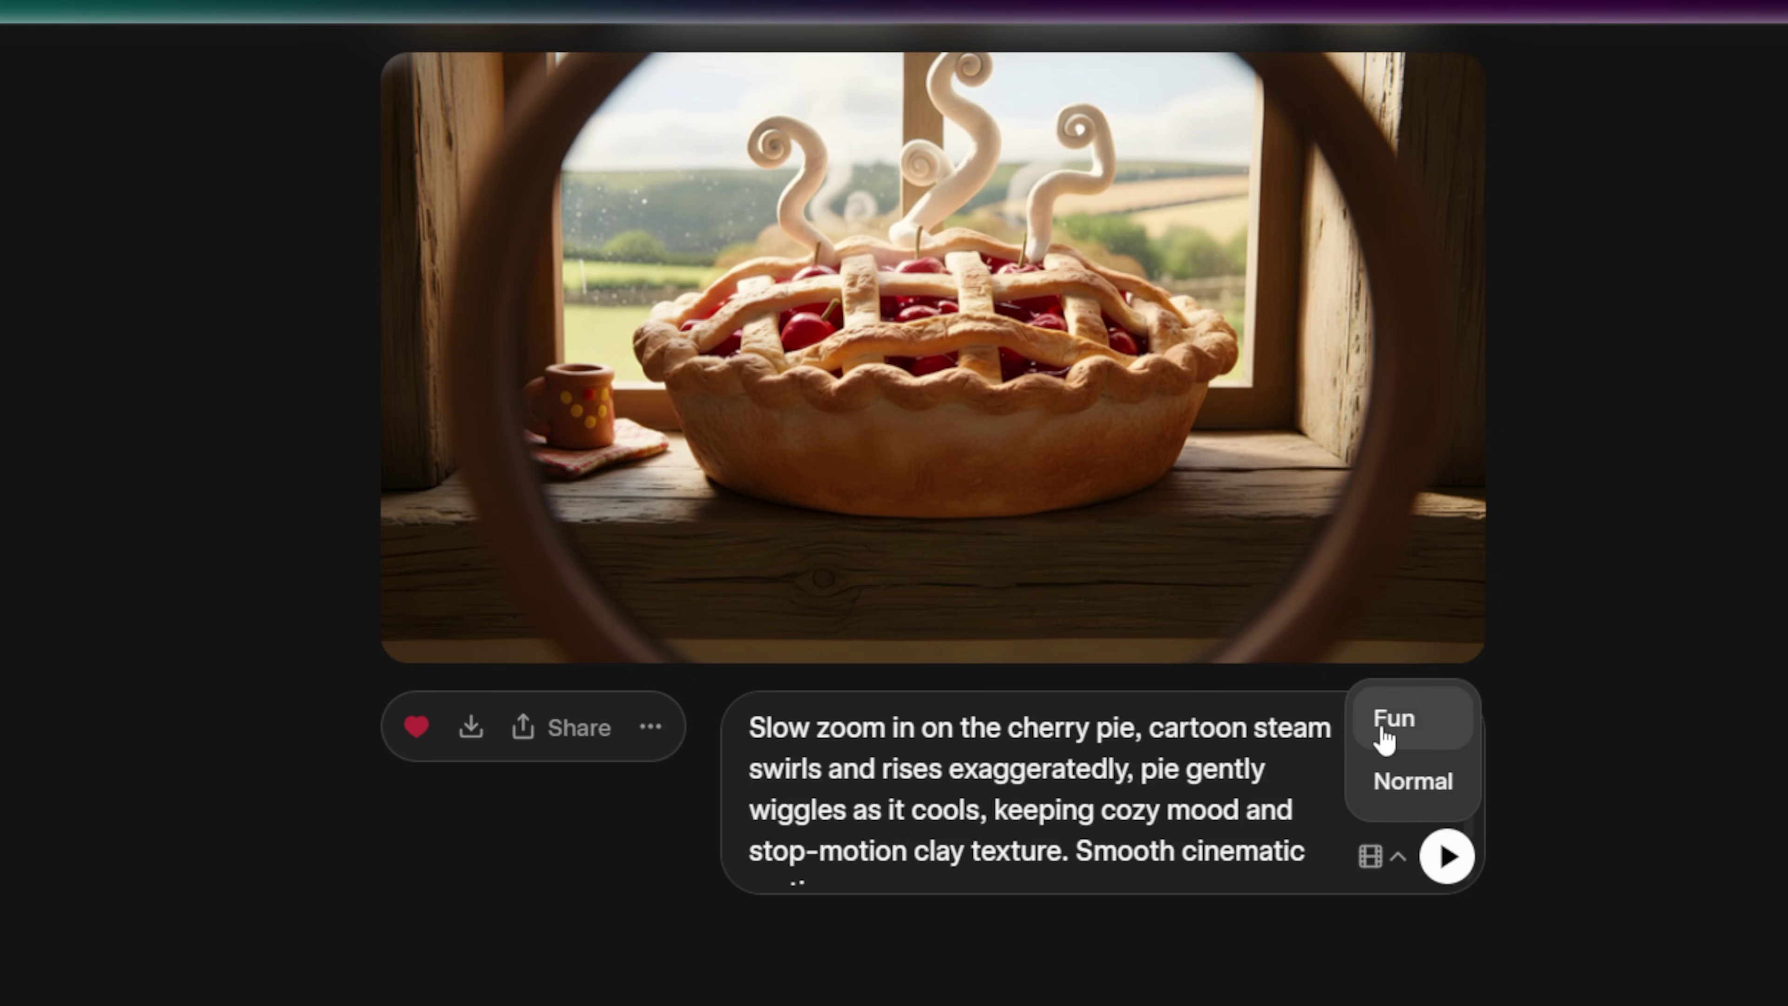
pyautogui.click(1434, 777)
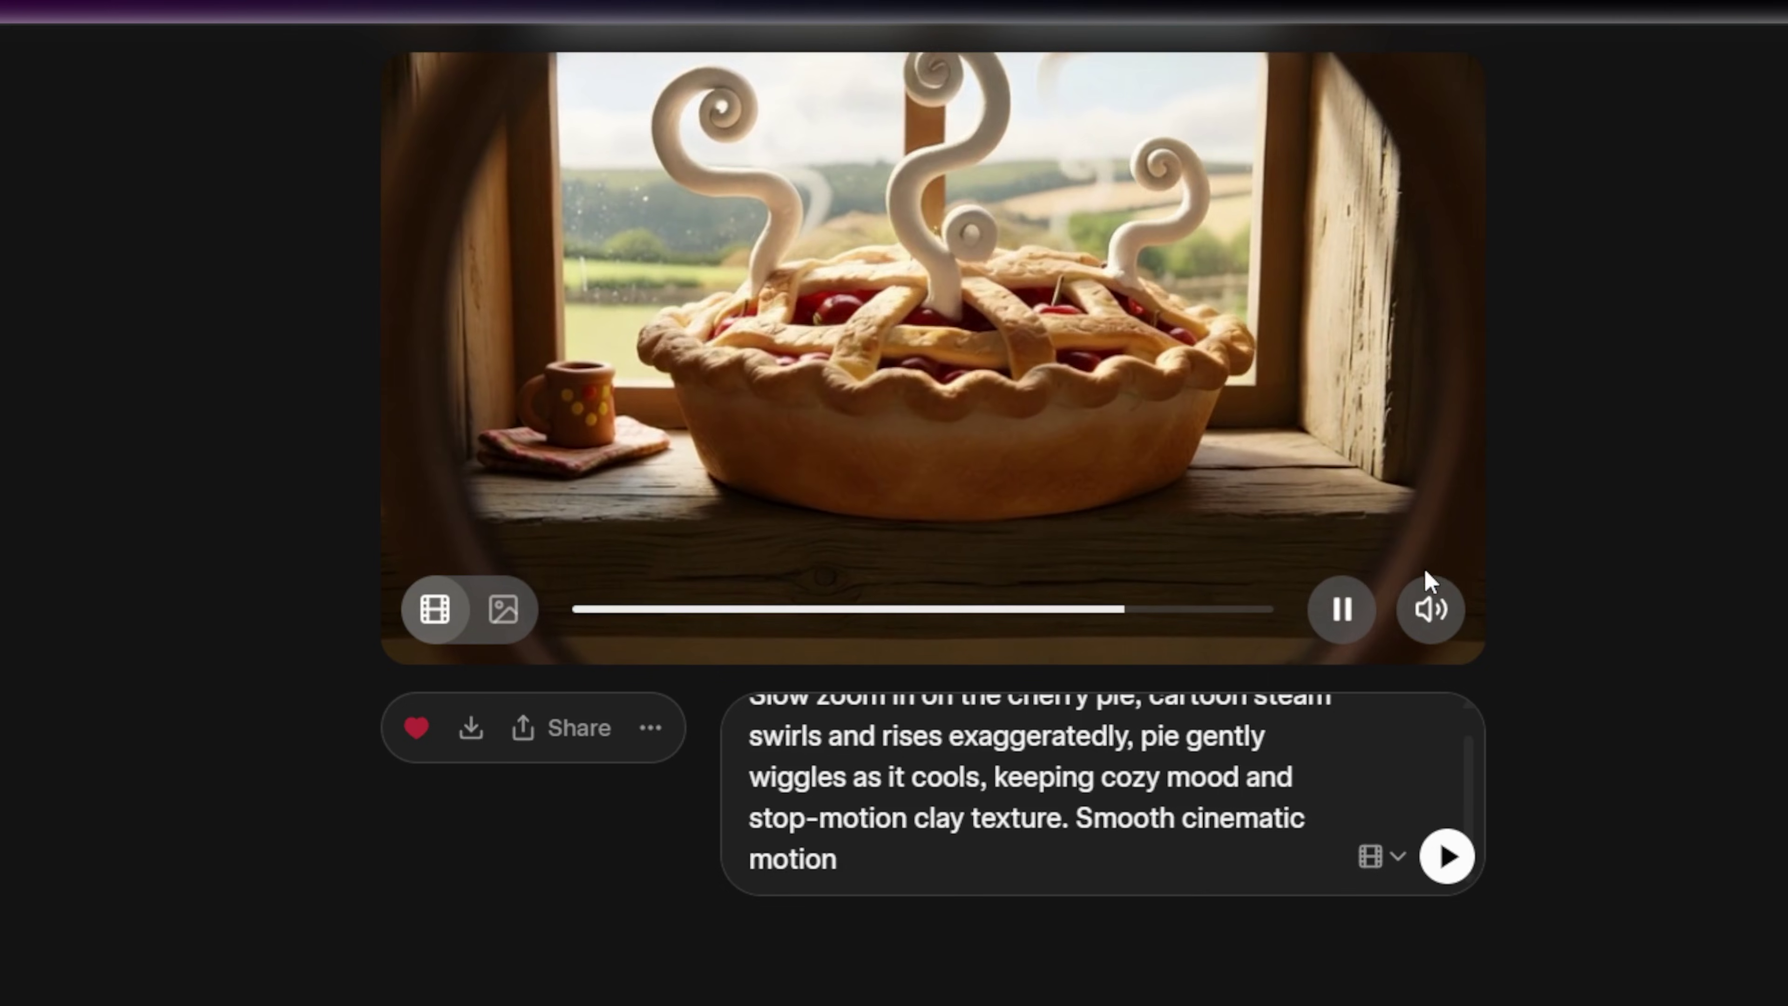
pyautogui.moveTo(1205, 607); pyautogui.dragTo(1257, 619)
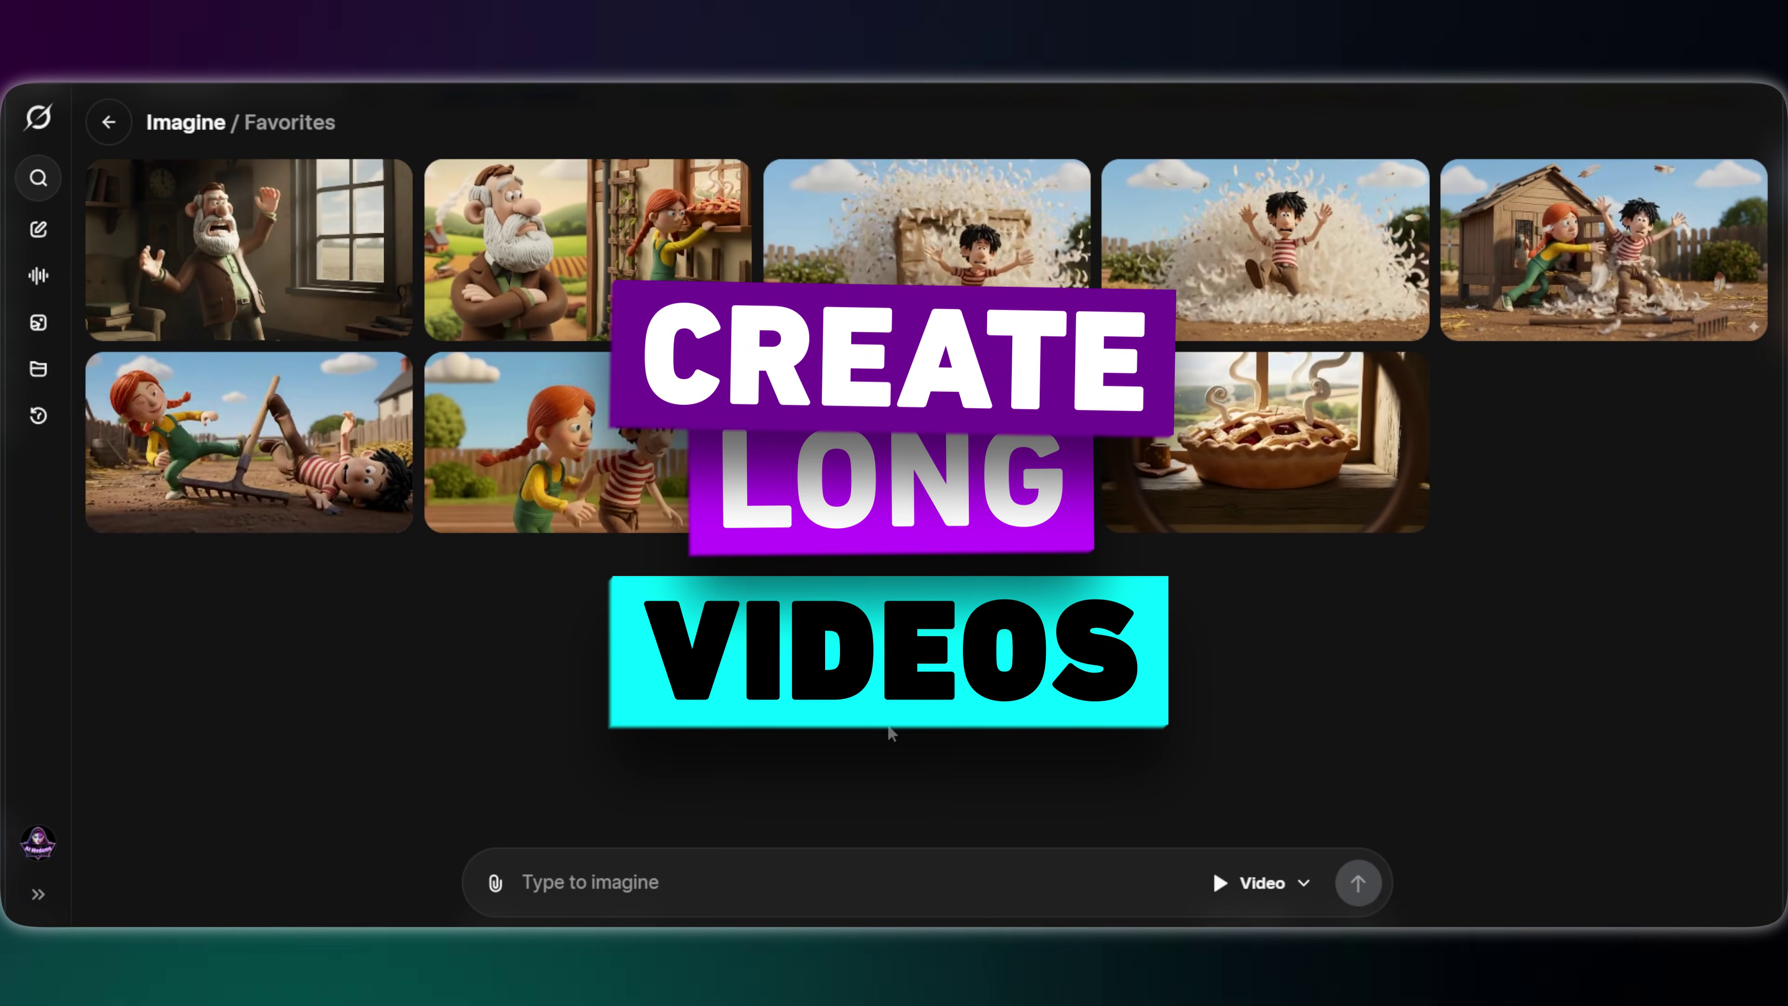
# Open the Farmer Giles video from the Imagine favorites, pause it, and move playback to its last frame
pyautogui.click(217, 268)
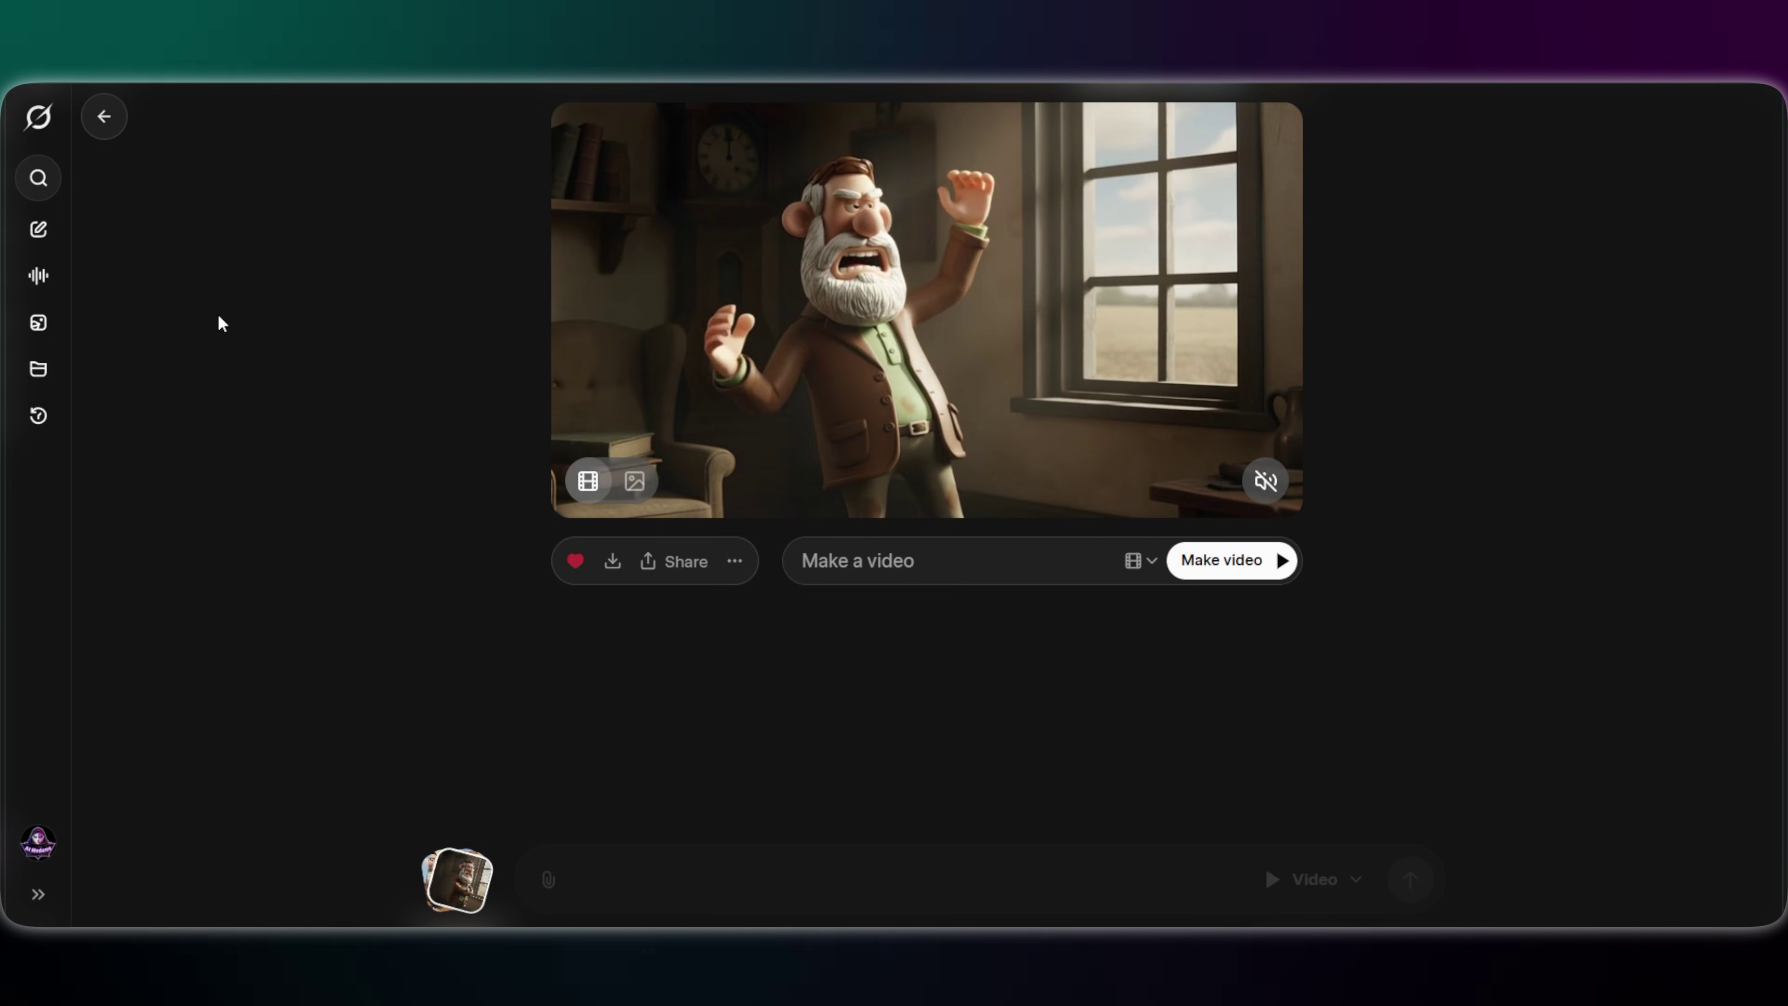
pyautogui.click(1202, 482)
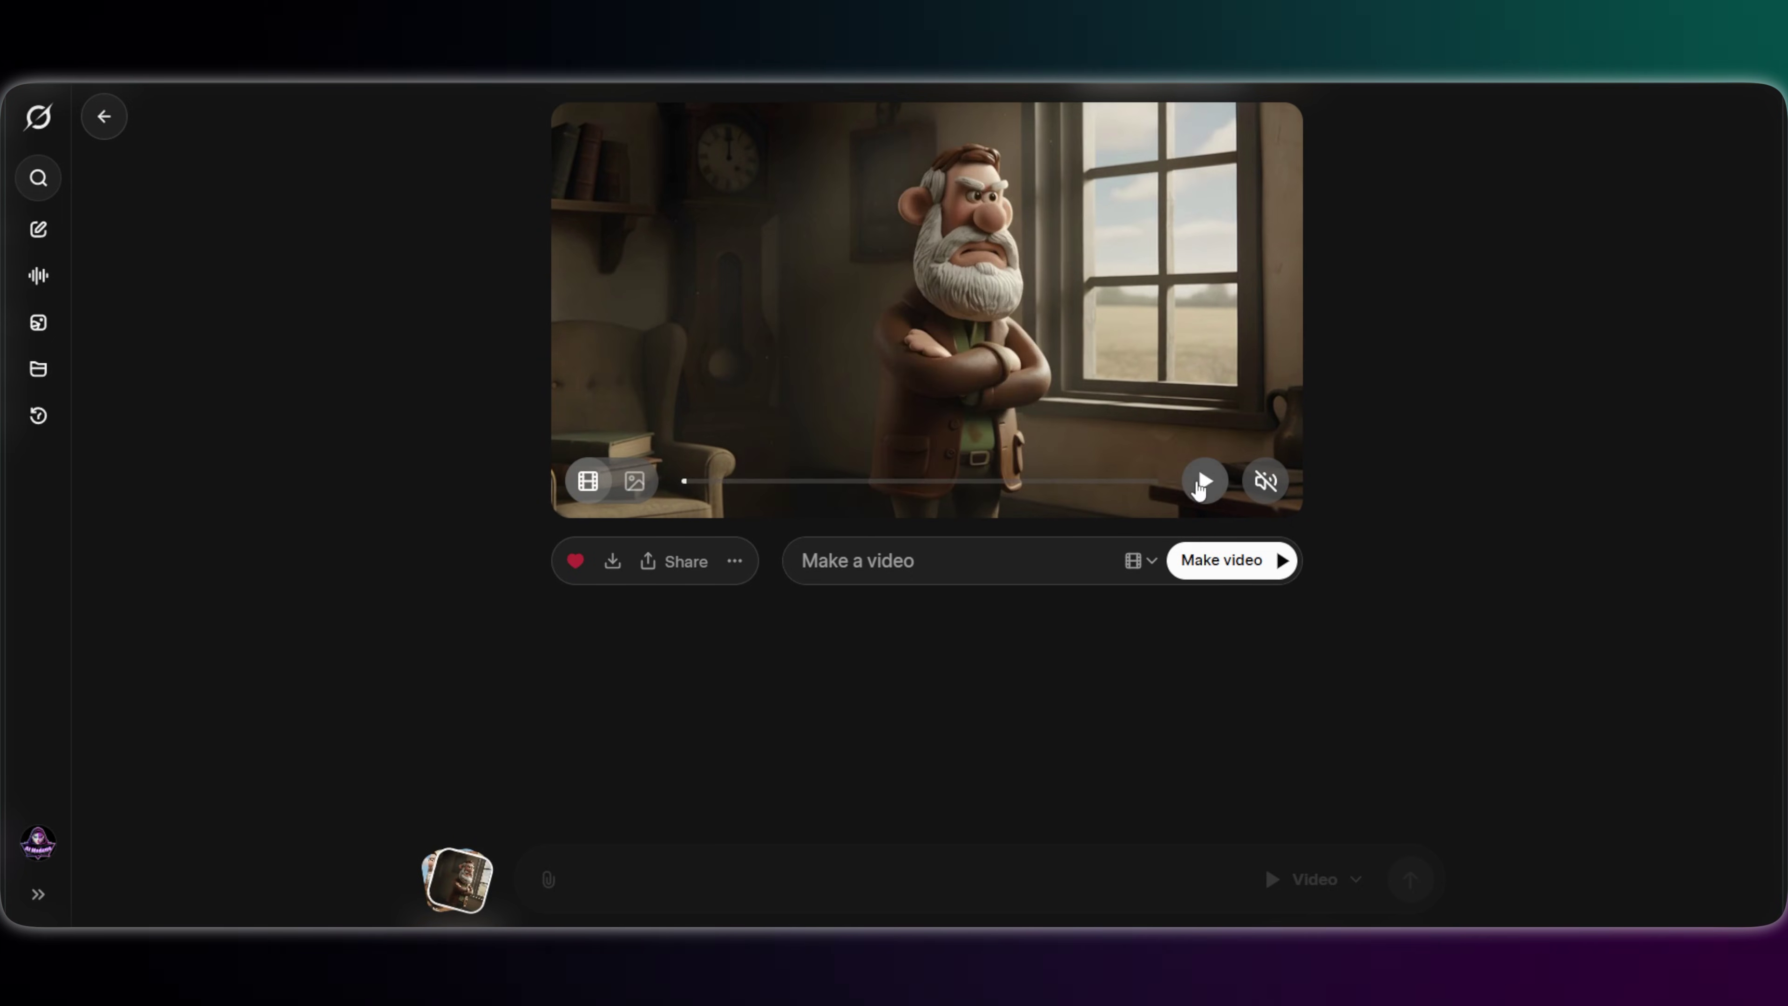
pyautogui.moveTo(688, 482); pyautogui.dragTo(1163, 487)
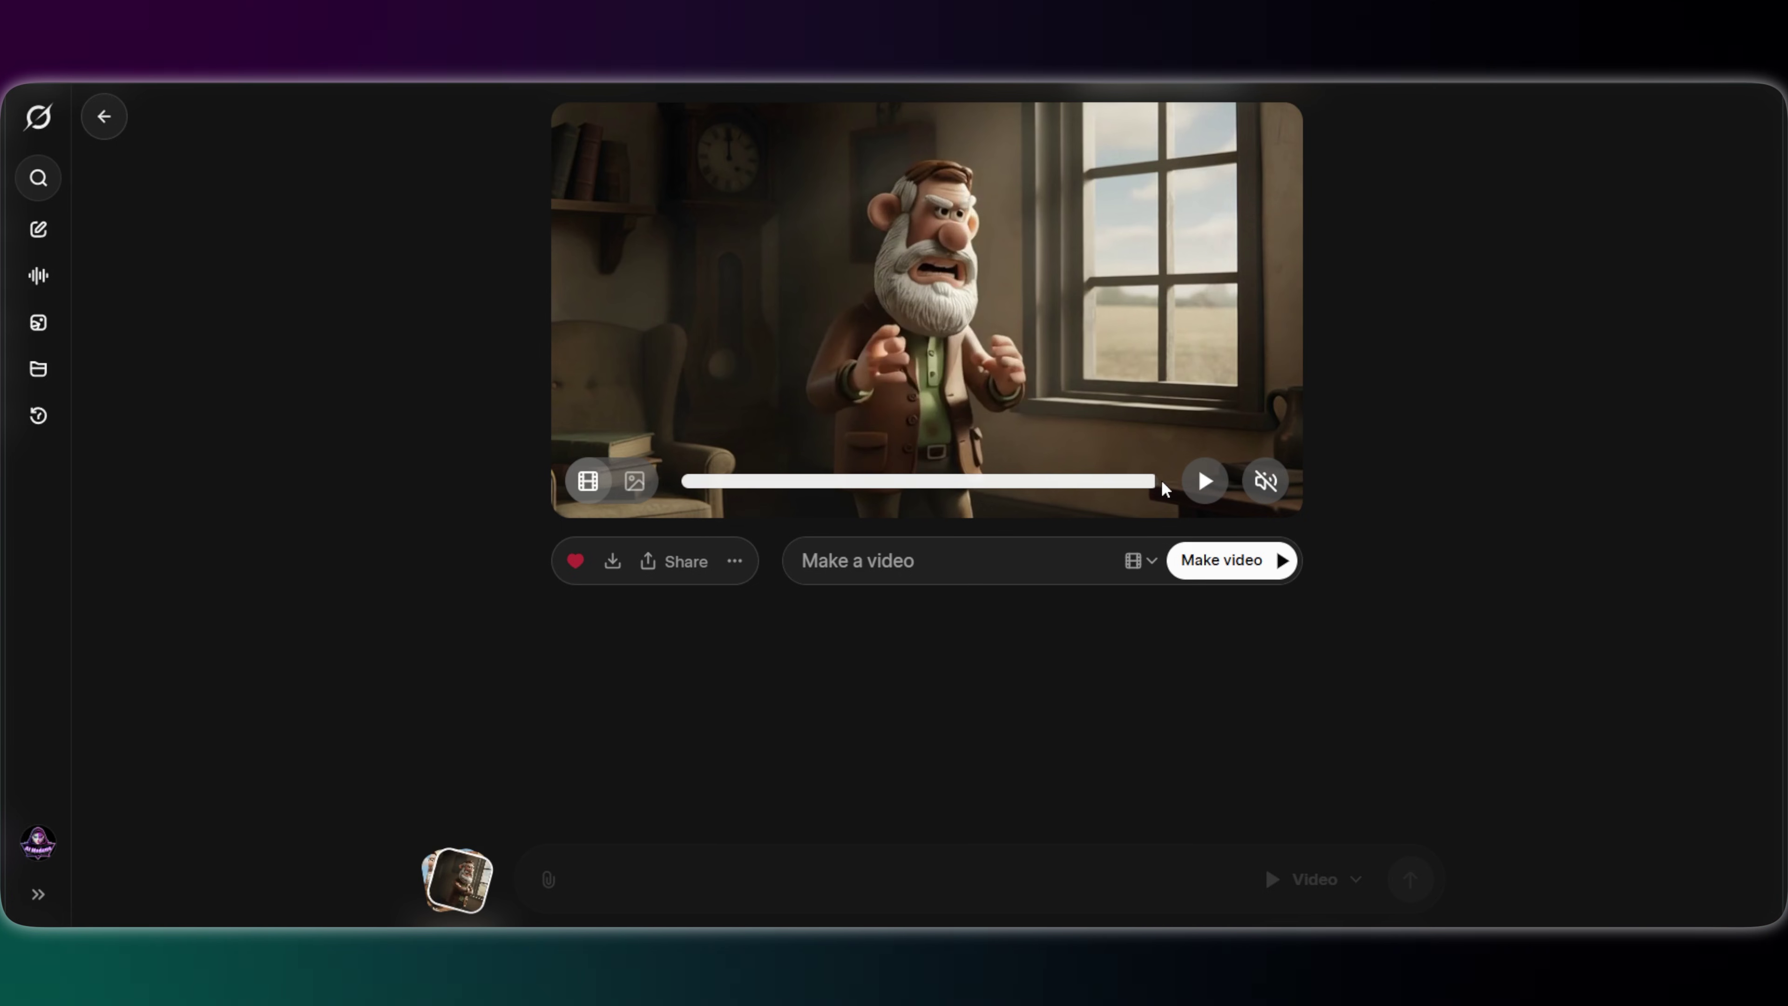